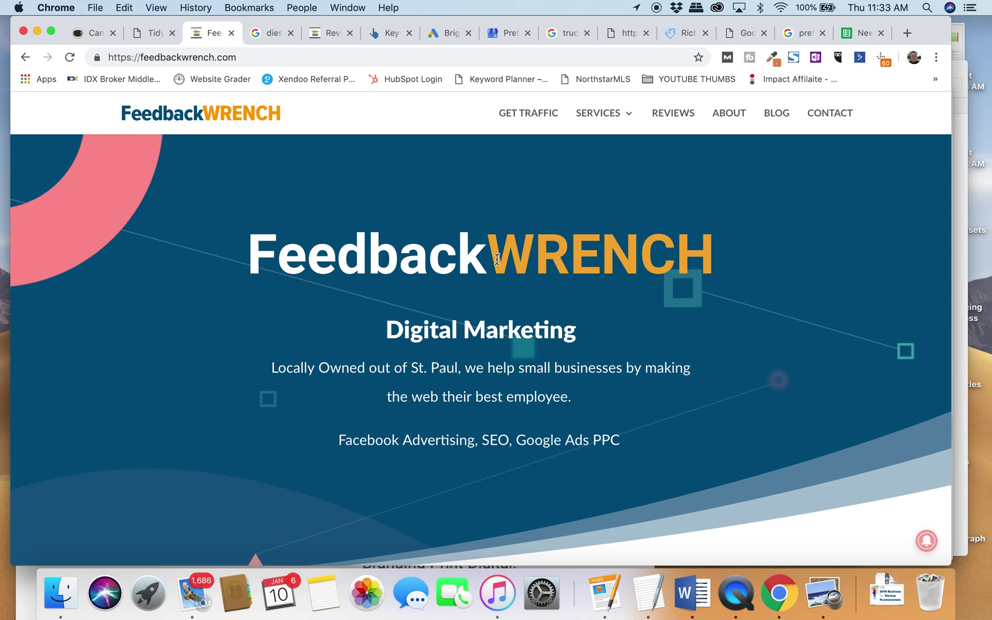
pyautogui.doubleClick(498, 258)
pyautogui.moveTo(524, 368); pyautogui.dragTo(531, 368)
# Replace the Tidy Touch page with google.com and search for "remodelers near me".
pyautogui.click(154, 30)
pyautogui.click(184, 57)
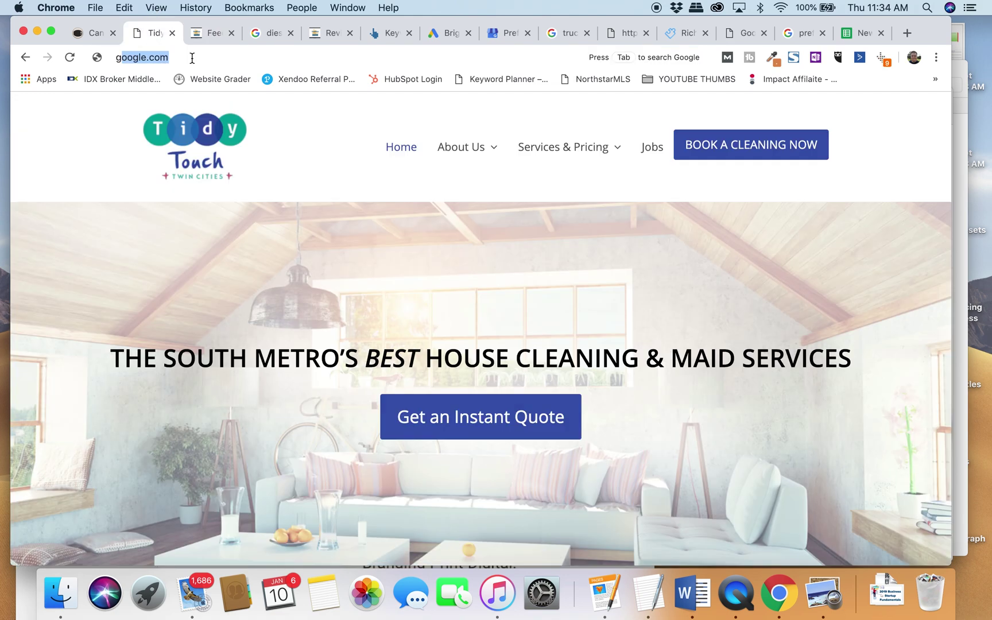
pyautogui.write('google.com')
pyautogui.press('Return')
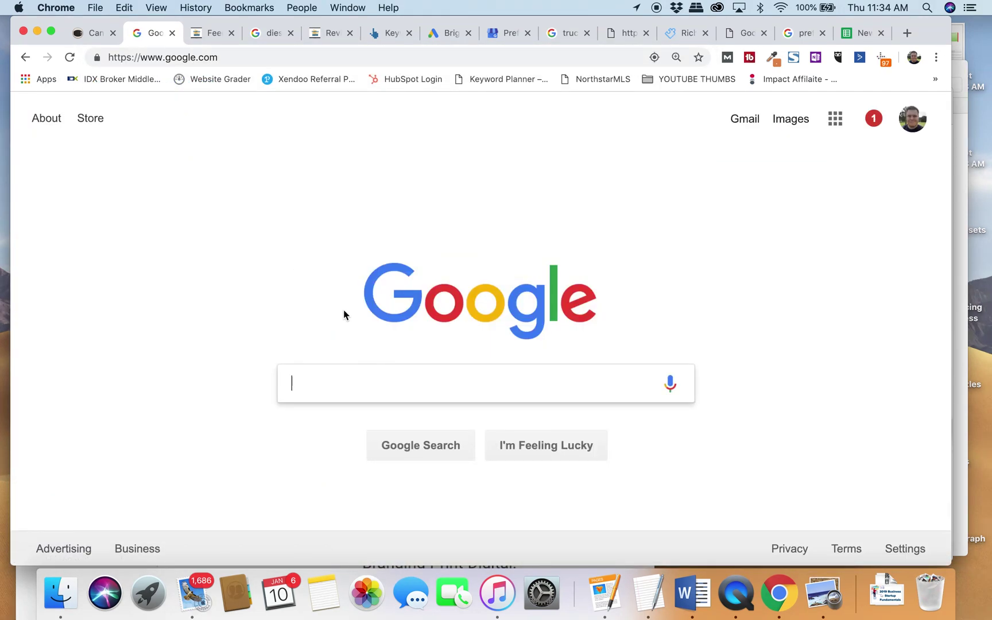
pyautogui.click(395, 381)
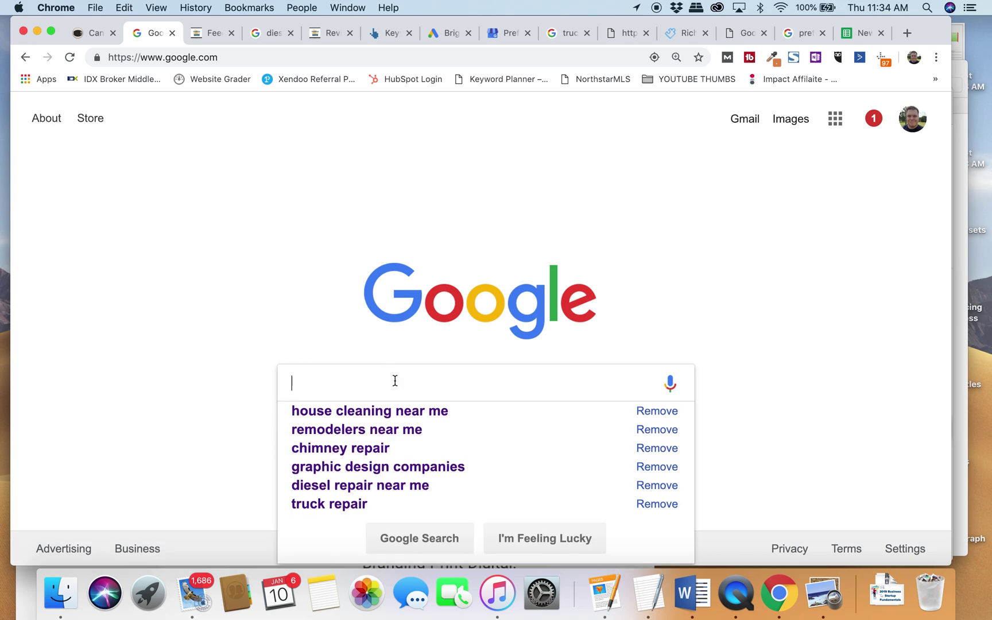
pyautogui.click(390, 434)
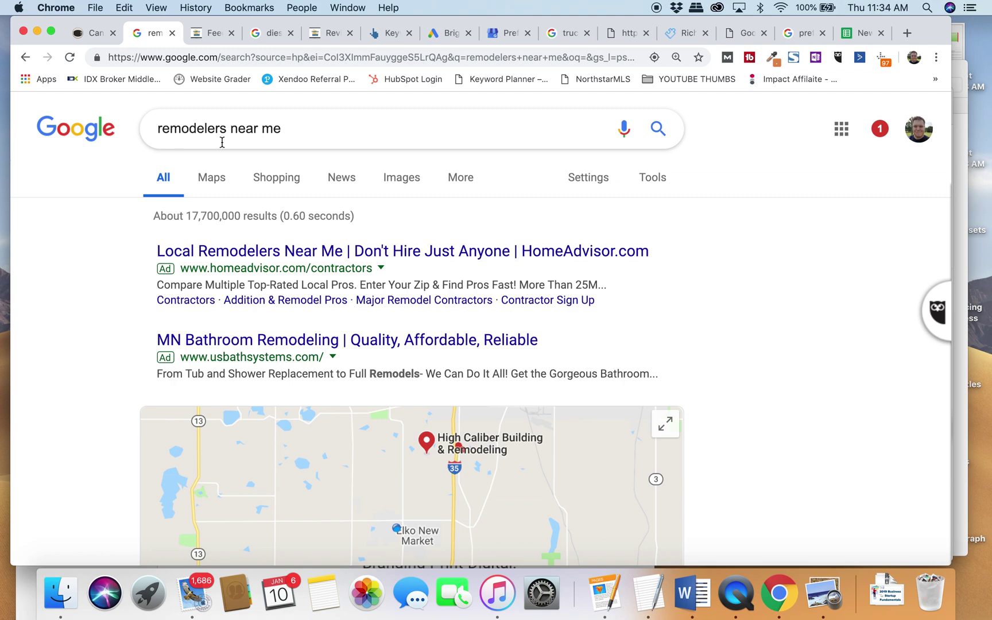
# Search Google for "remodeling contractor" and review the ads and the local map listings.
pyautogui.tripleClick(273, 139)
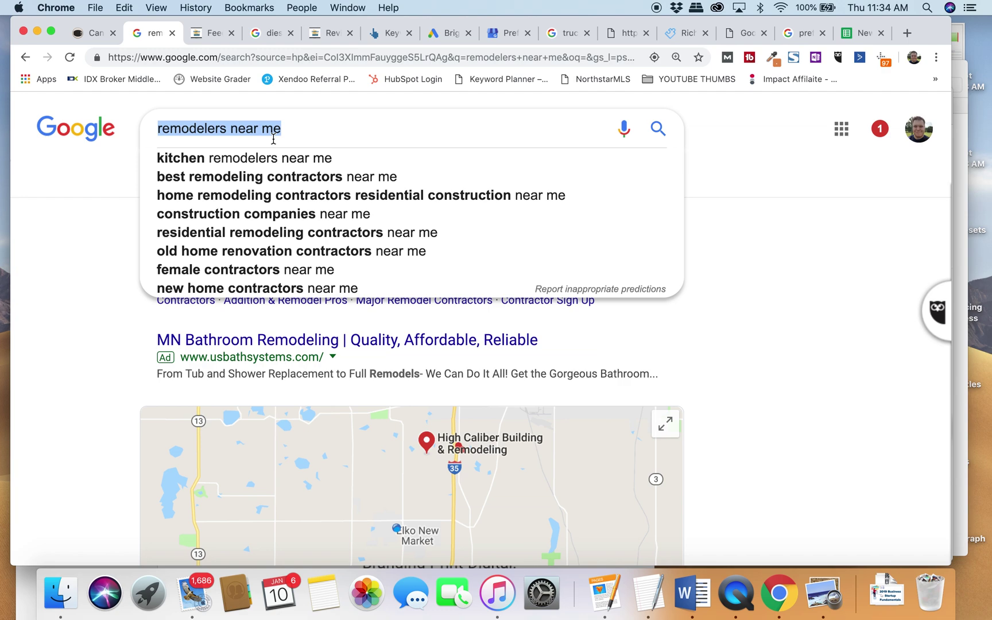
pyautogui.write('remodleing c')
pyautogui.press('BackSpace')
pyautogui.write('contractor')
pyautogui.press('Return')
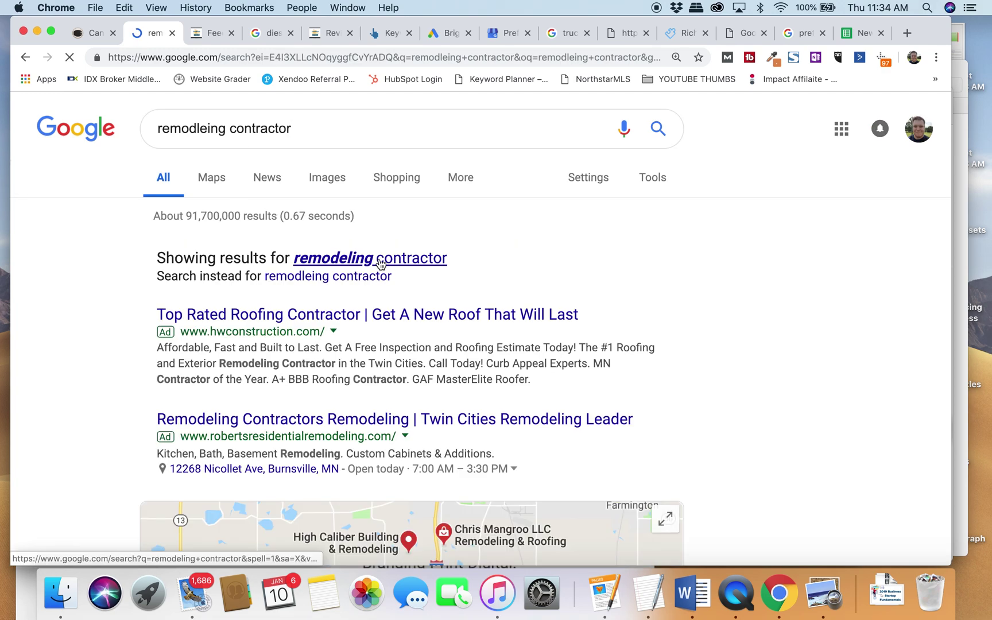
pyautogui.scroll(-3, 100, 317)
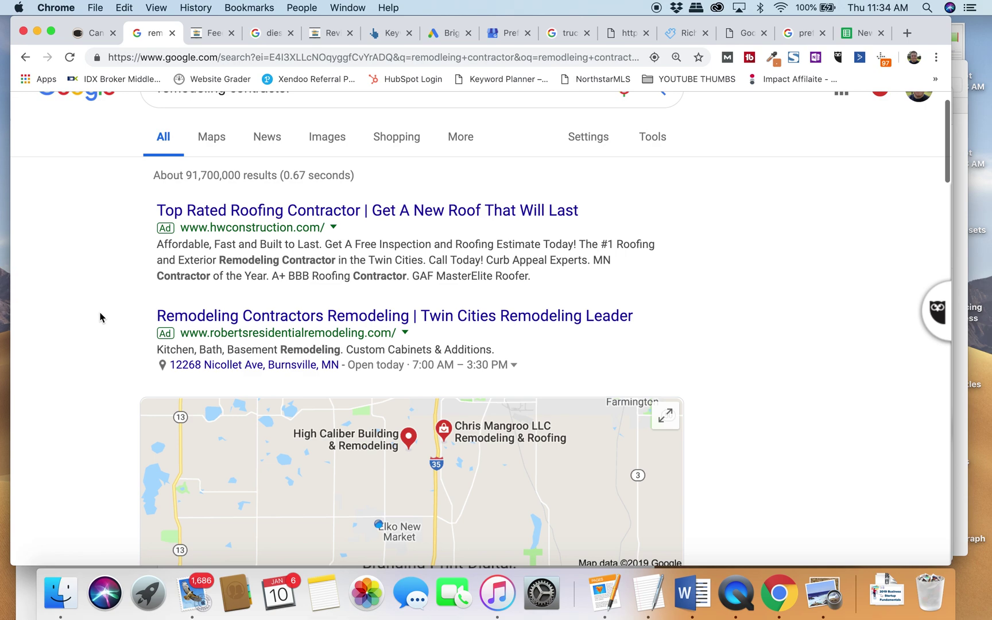
pyautogui.scroll(-10, 100, 317)
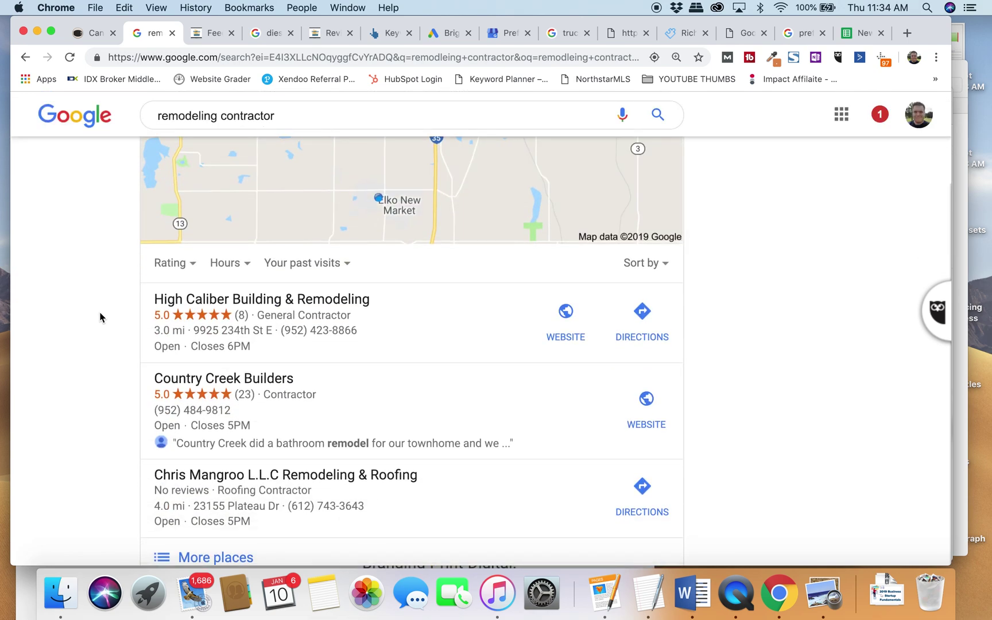
pyautogui.scroll(10, 100, 317)
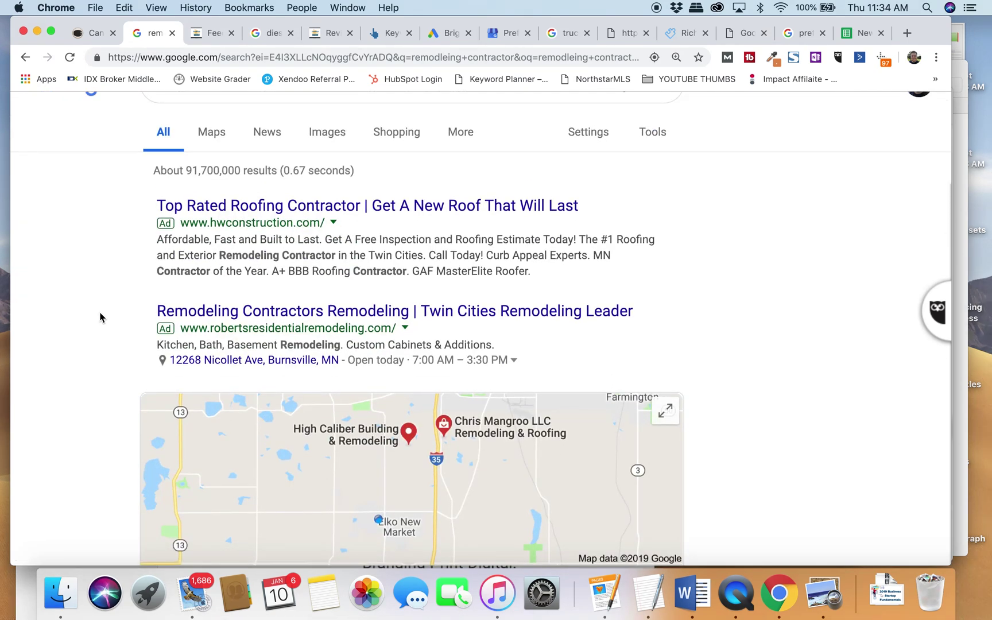
pyautogui.scroll(1, 100, 317)
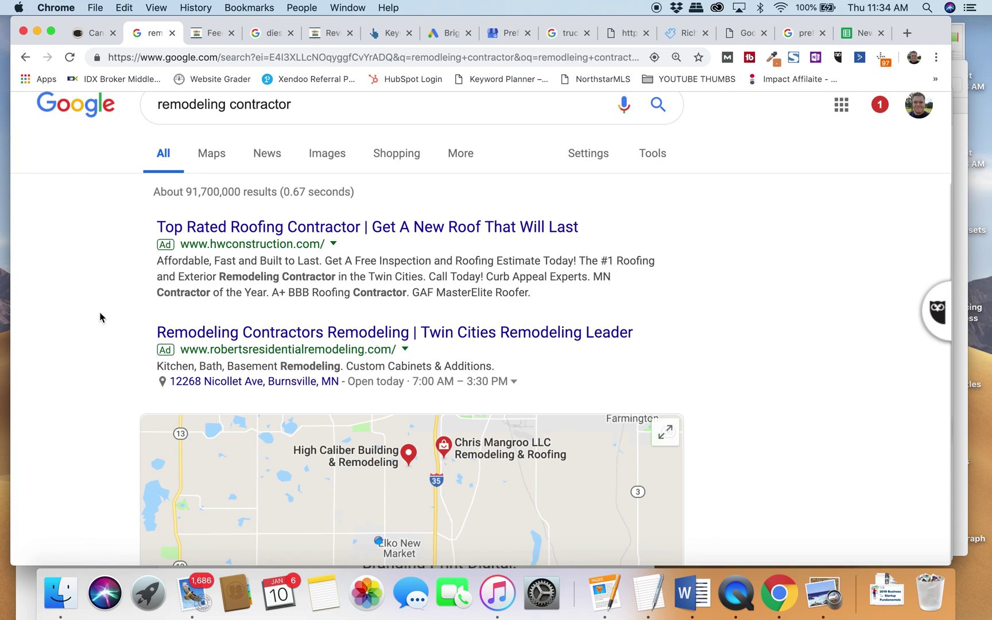
# Search Google for "house cleaning companies" and examine the ads, local map listings and organic results.
pyautogui.click(327, 103)
pyautogui.hotkey('shift', 'alt', 'Left')
pyautogui.hotkey('shift', 'alt', 'Left')
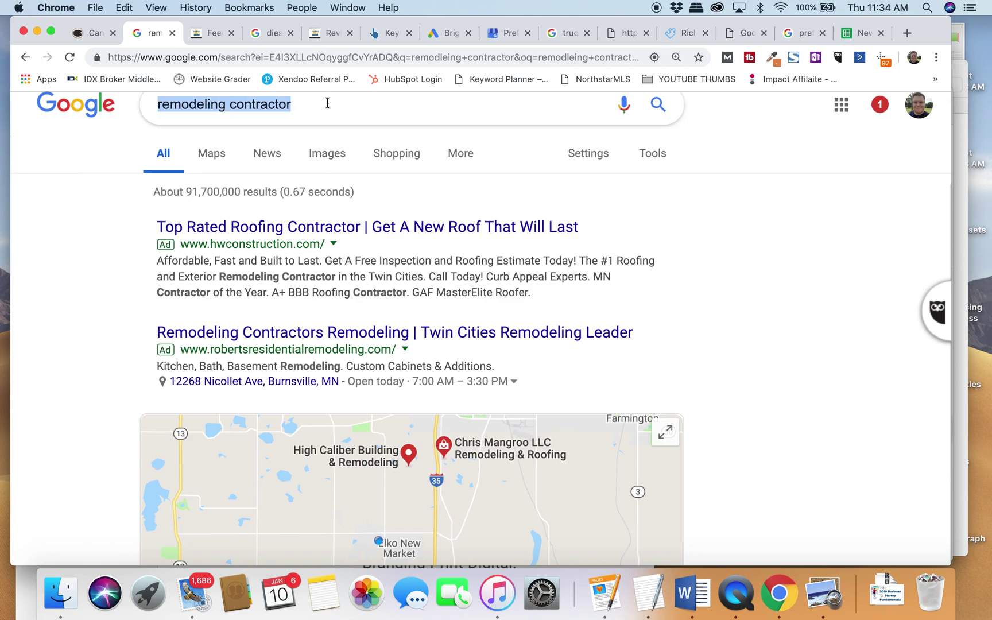
pyautogui.write('house cleanin')
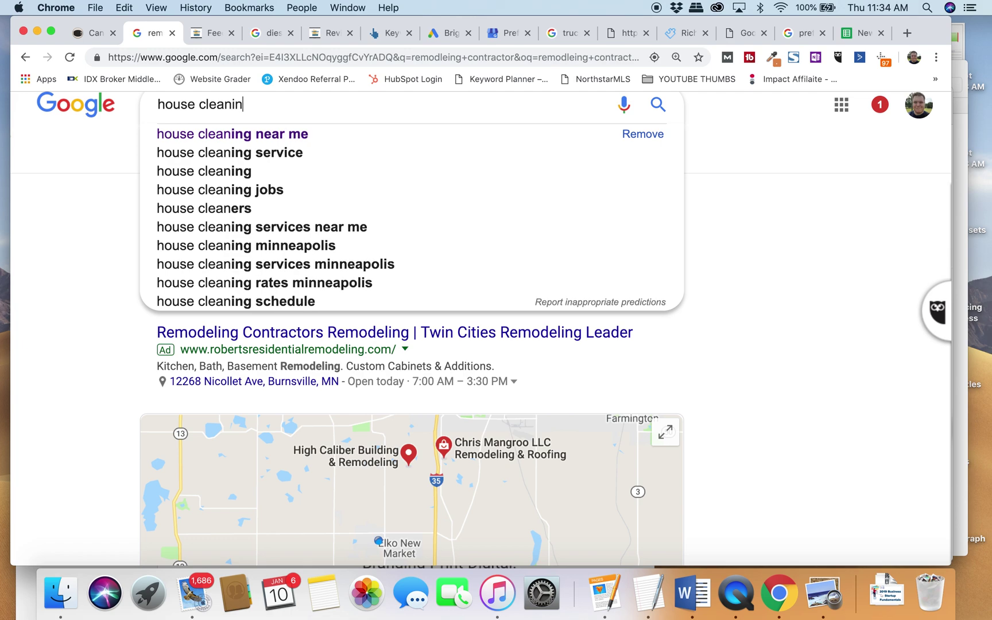
pyautogui.write('g companies')
pyautogui.press('Return')
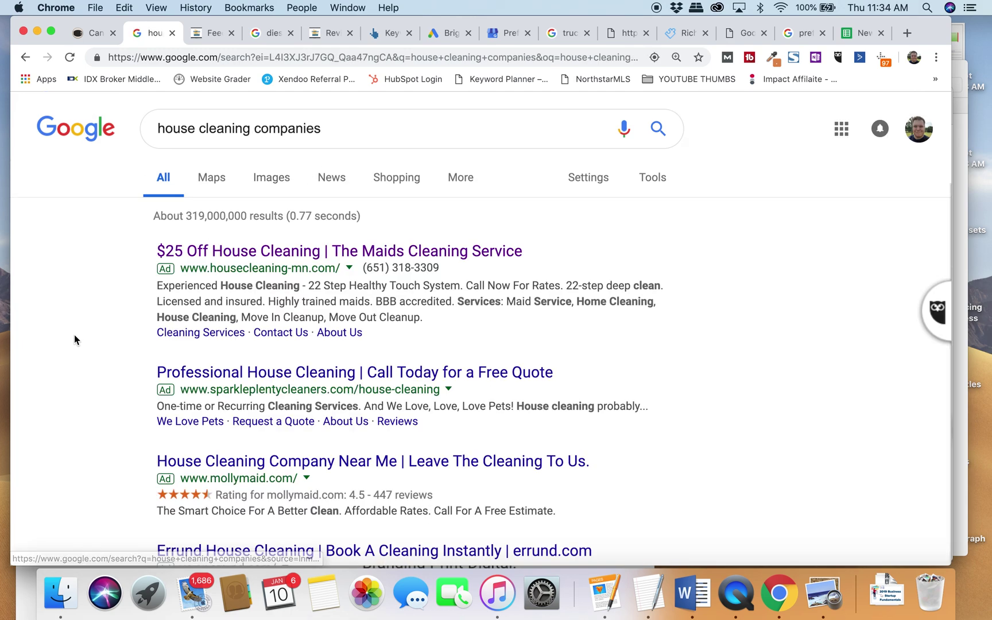
pyautogui.scroll(-3, 76, 339)
pyautogui.scroll(-10, 138, 323)
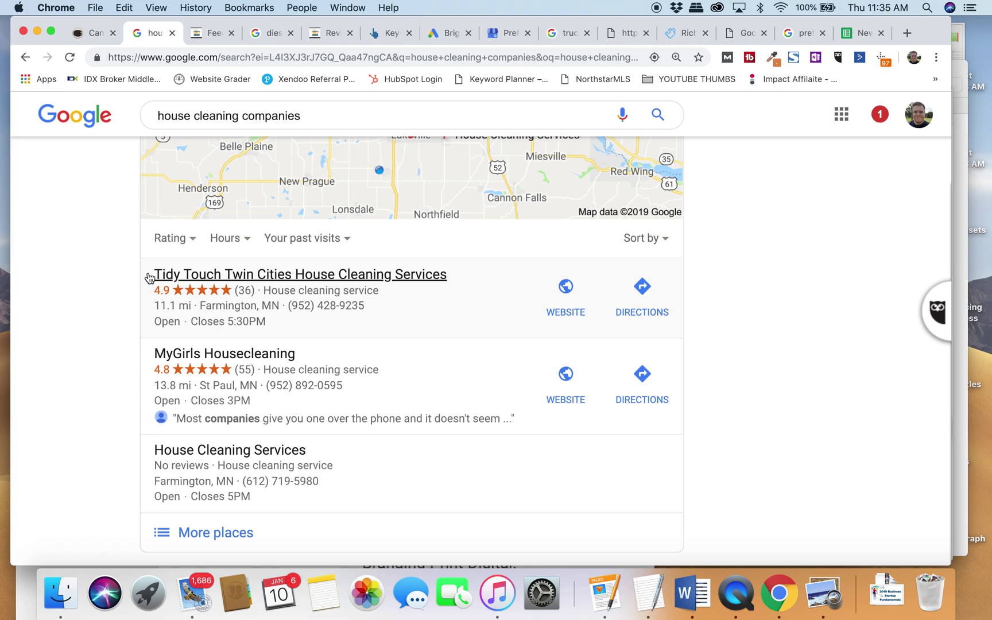
pyautogui.scroll(-7, 129, 317)
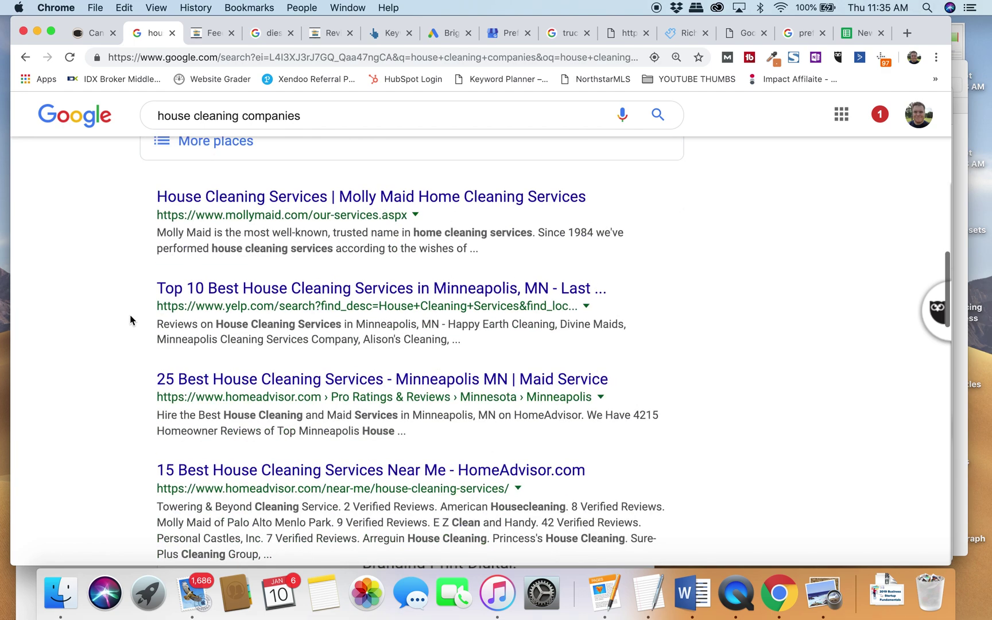
pyautogui.scroll(-4, 158, 274)
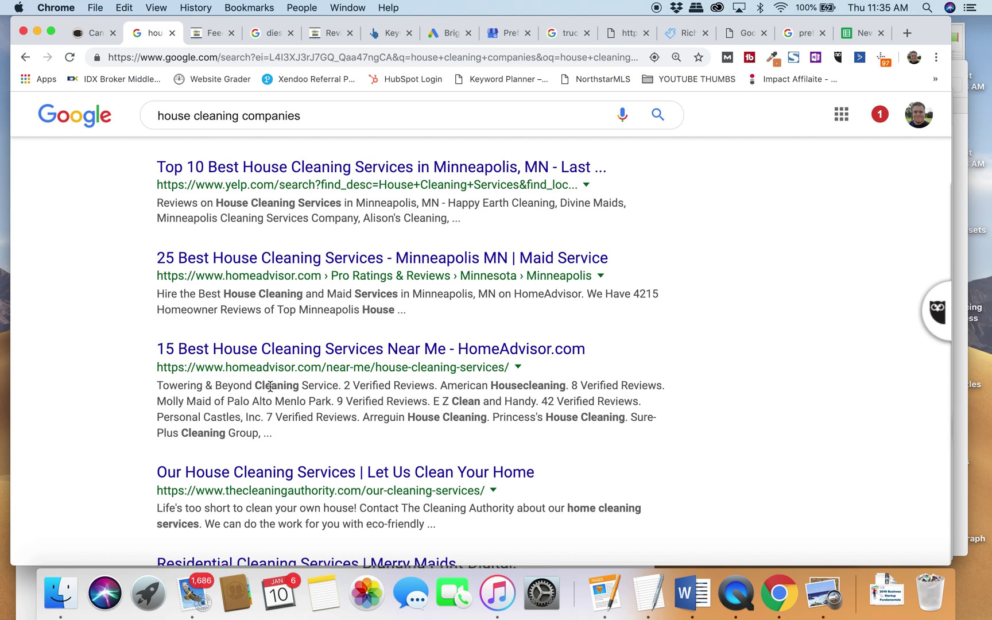
pyautogui.scroll(-2, 261, 379)
pyautogui.scroll(-7, 325, 309)
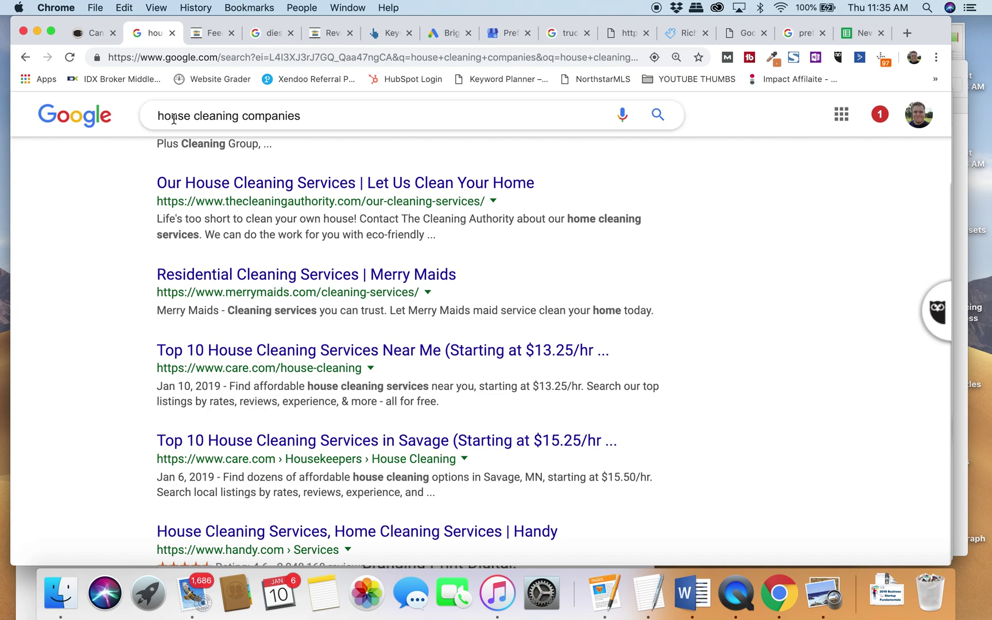
# Switch to the page with the "data-pid" guide and run a Google search for "thumbtack" in its place.
pyautogui.click(92, 33)
pyautogui.click(156, 58)
pyautogui.write('th')
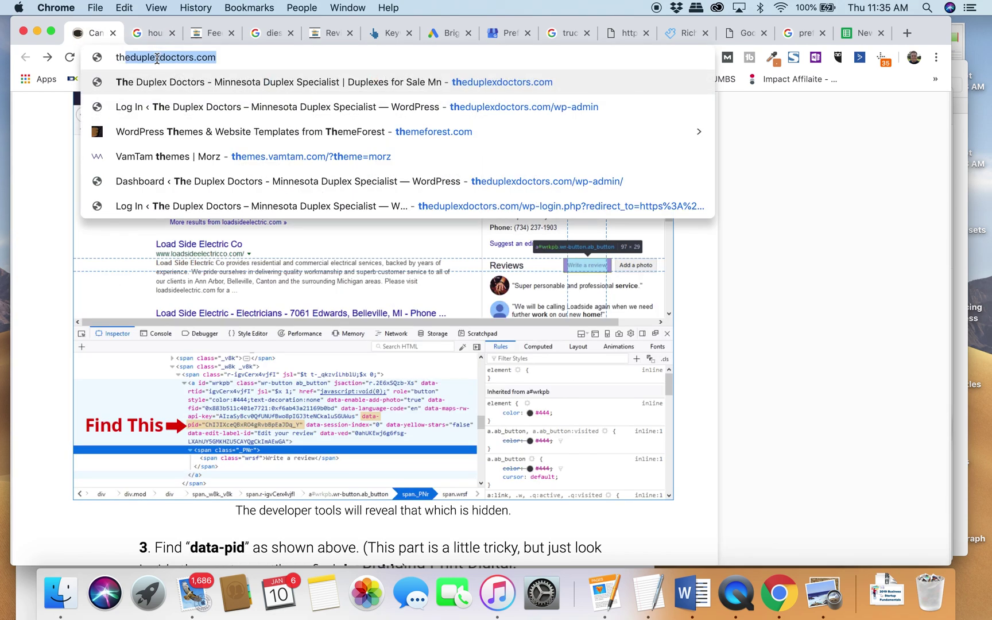
pyautogui.write('umbtack')
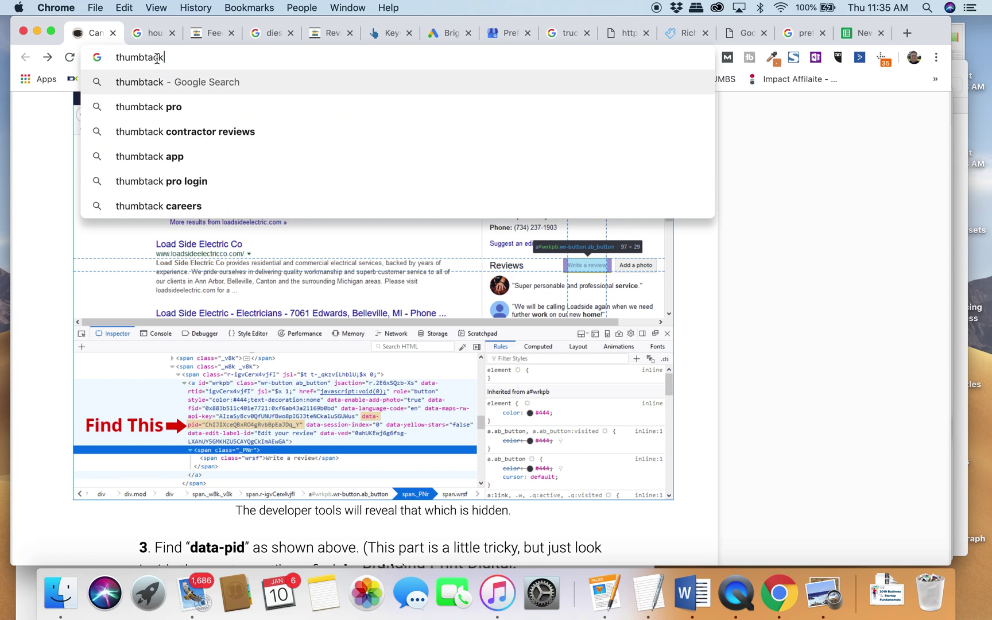
pyautogui.press('BackSpace')
pyautogui.press('BackSpace')
pyautogui.write('ck')
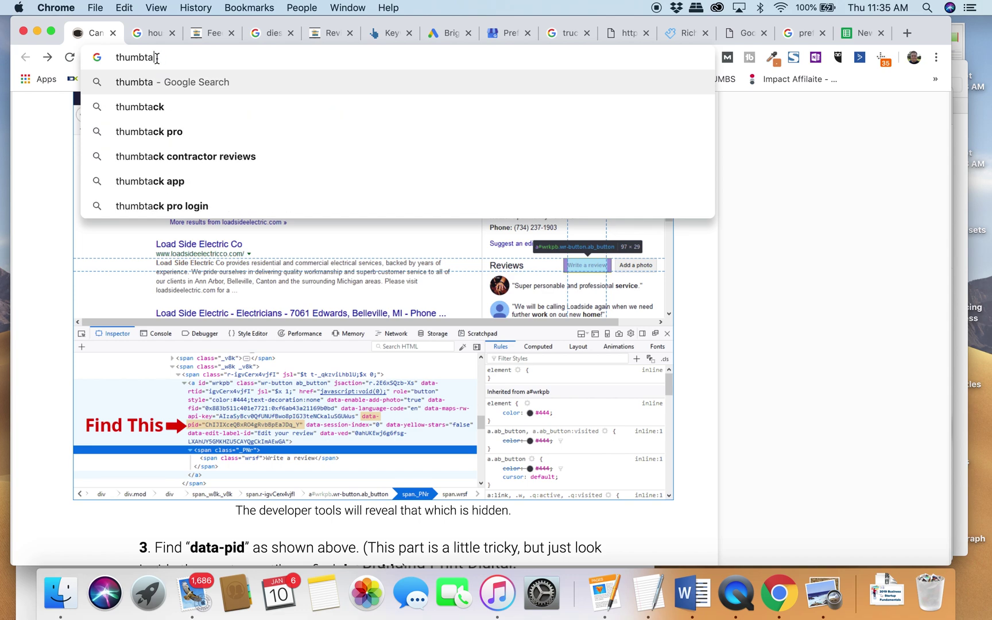
pyautogui.press('Return')
# Search Google for "home advisor what you should know" and open the HomeAdvisor website from the results.
pyautogui.write('home advi')
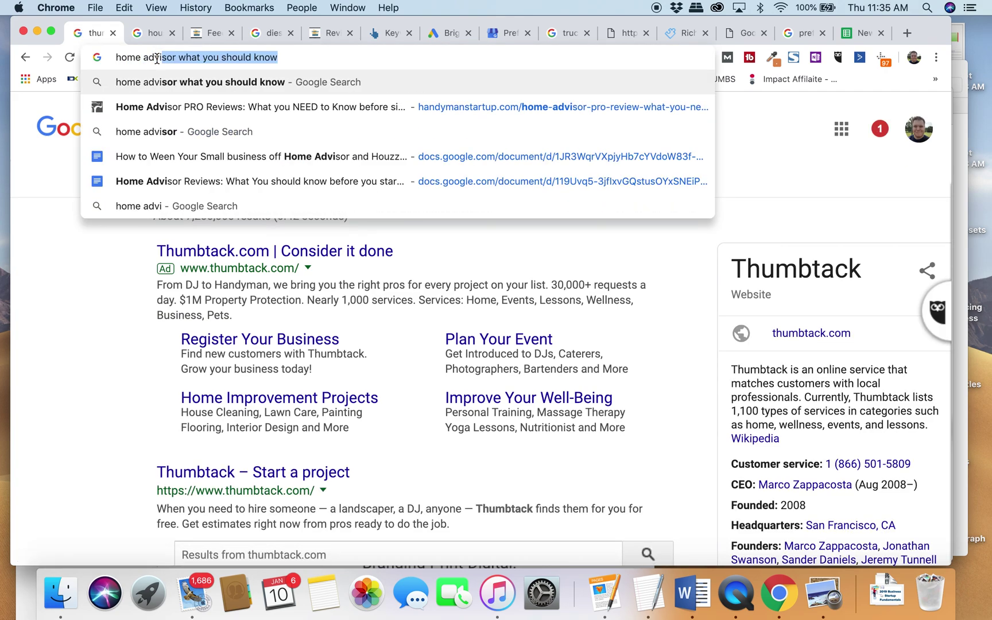
pyautogui.press('Return')
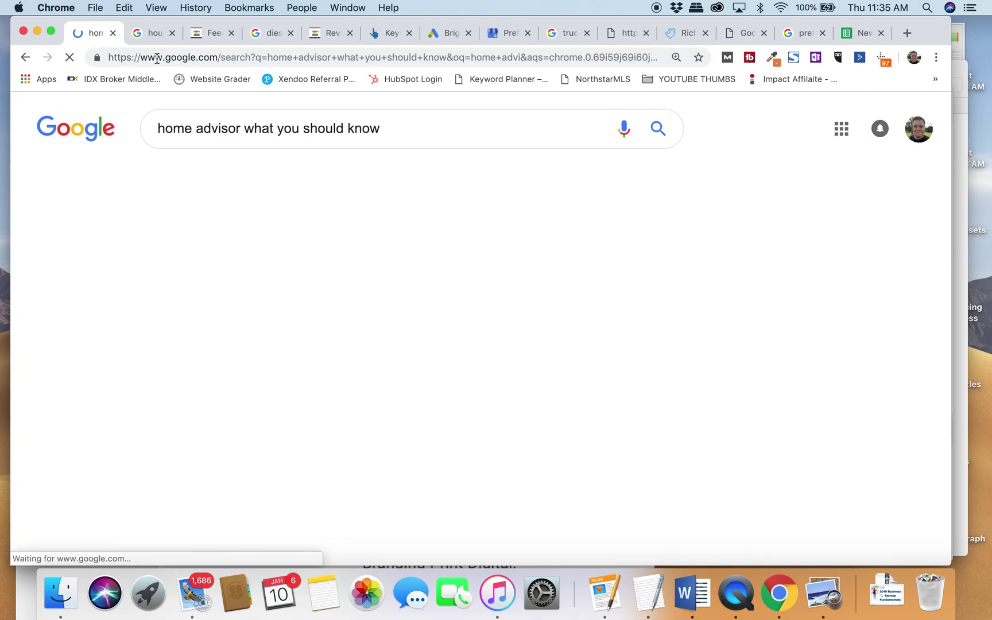
pyautogui.click(239, 264)
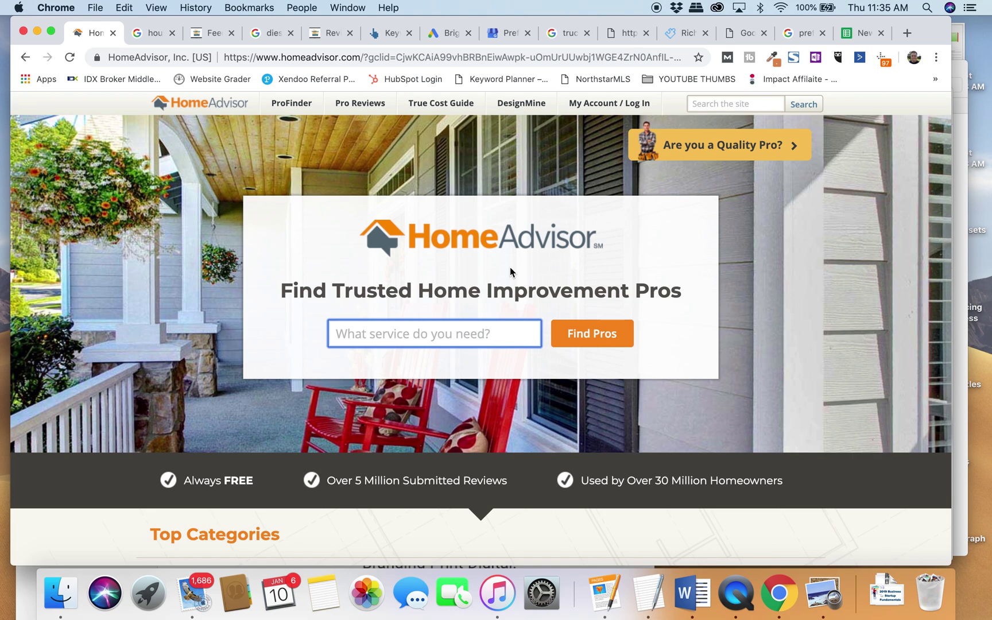
# Return to the "house cleaning companies" results and compare the directory listings, ads and local map businesses.
pyautogui.click(154, 33)
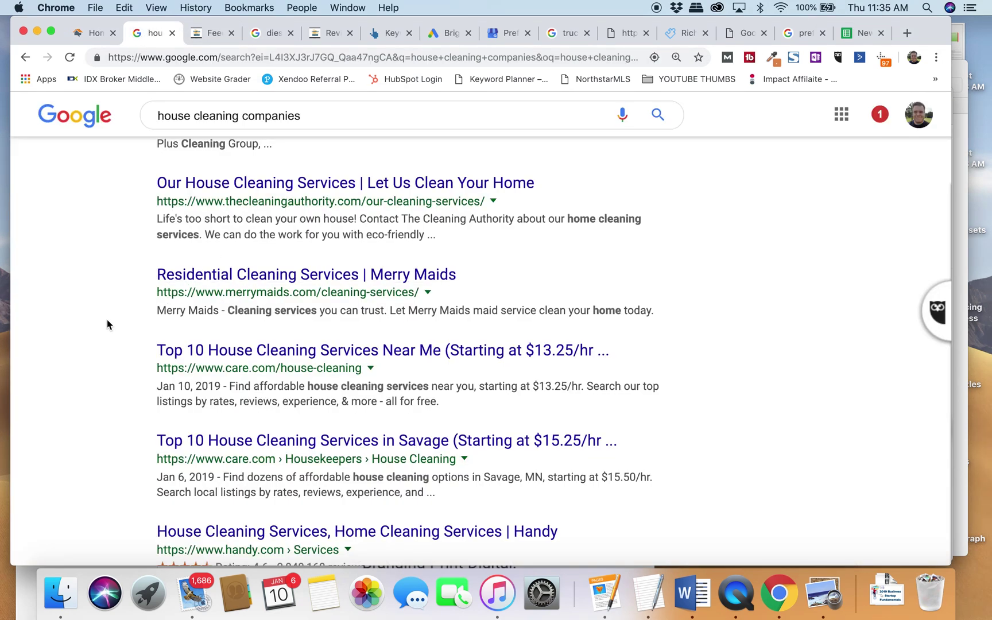
pyautogui.scroll(-3, 106, 321)
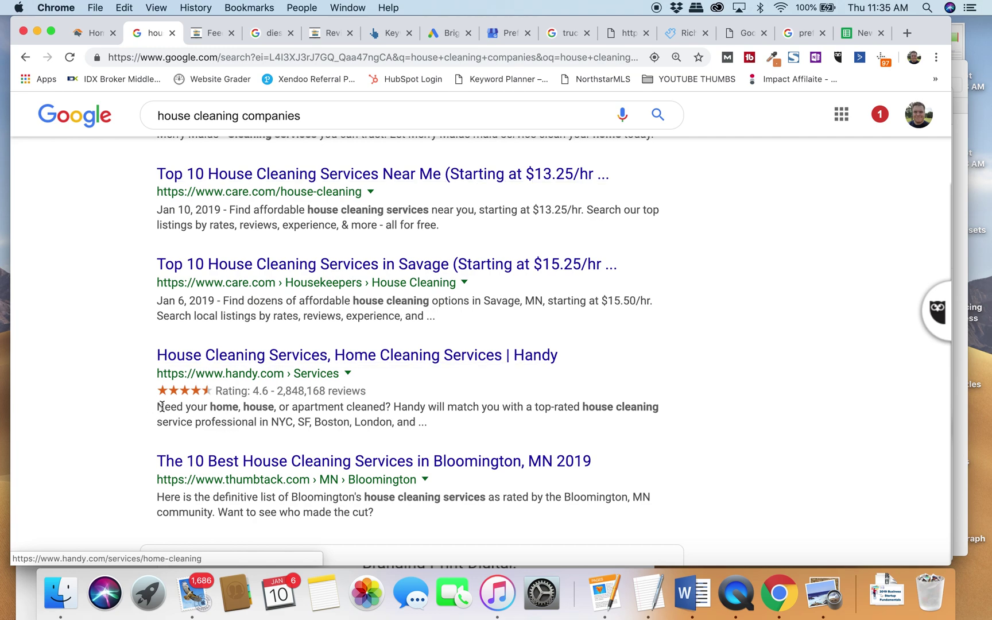
pyautogui.scroll(-3, 122, 377)
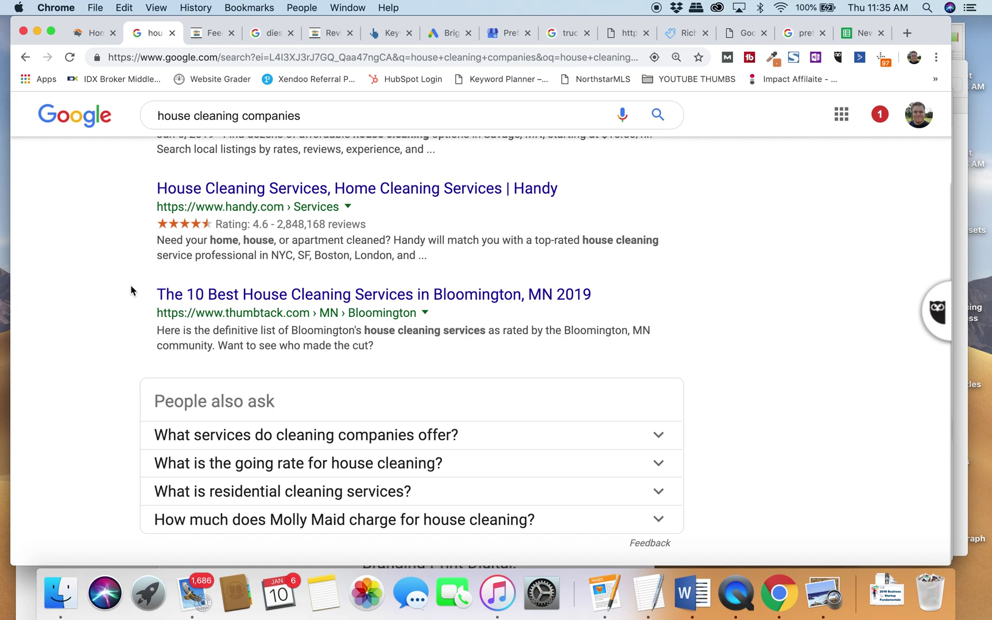
pyautogui.scroll(15, 132, 290)
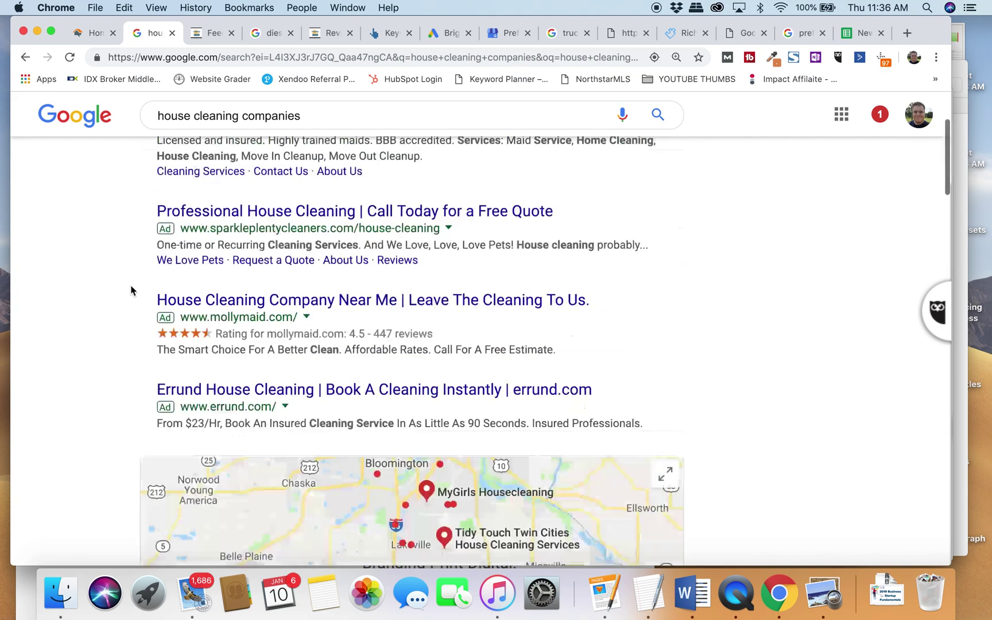
pyautogui.scroll(-5, 118, 303)
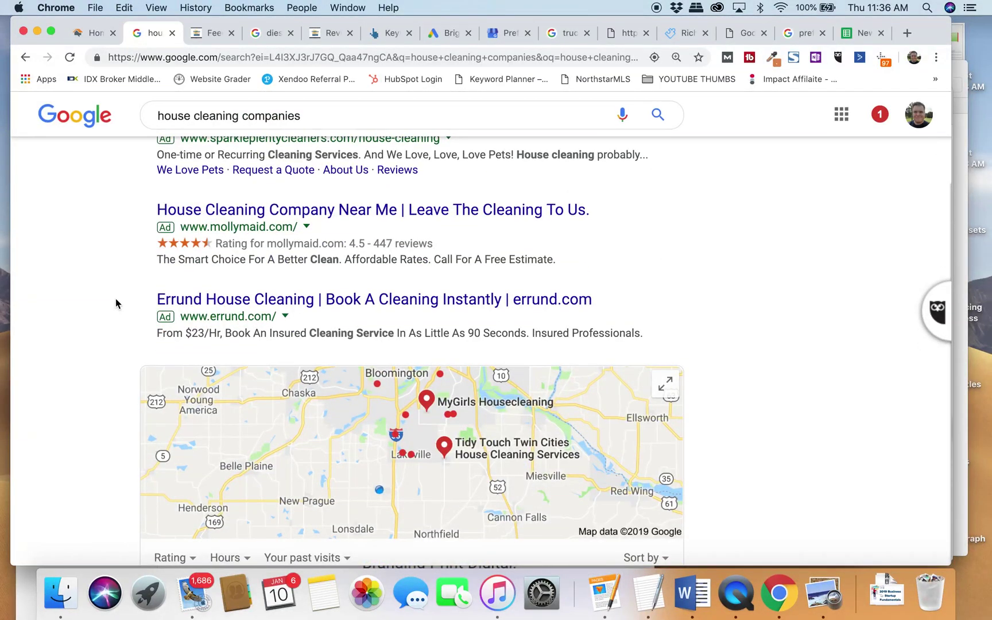
pyautogui.scroll(-8, 116, 303)
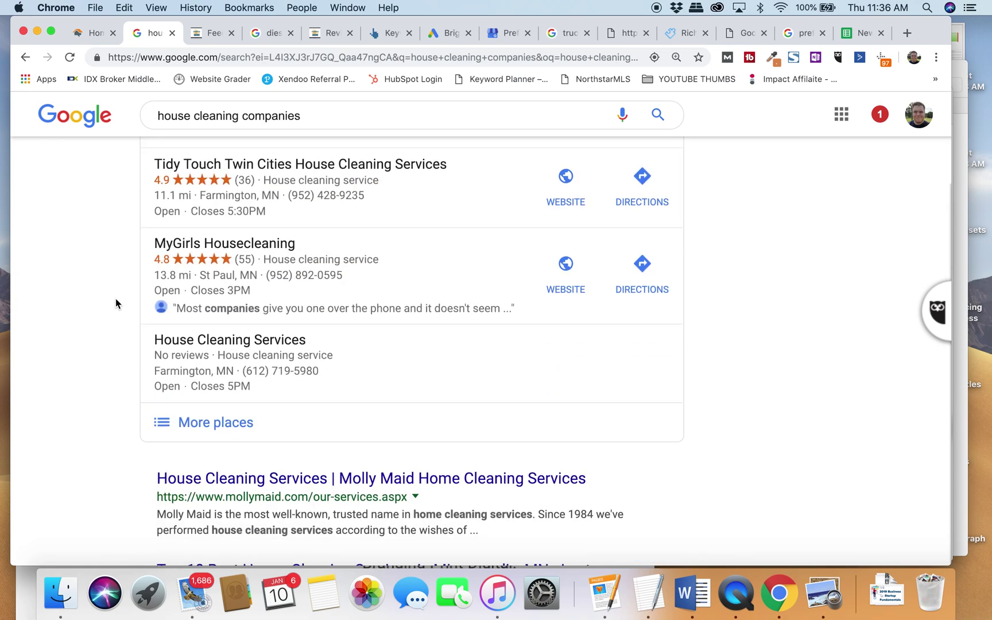
# Go back to the HomeAdvisor home page and inspect its web address.
pyautogui.click(93, 34)
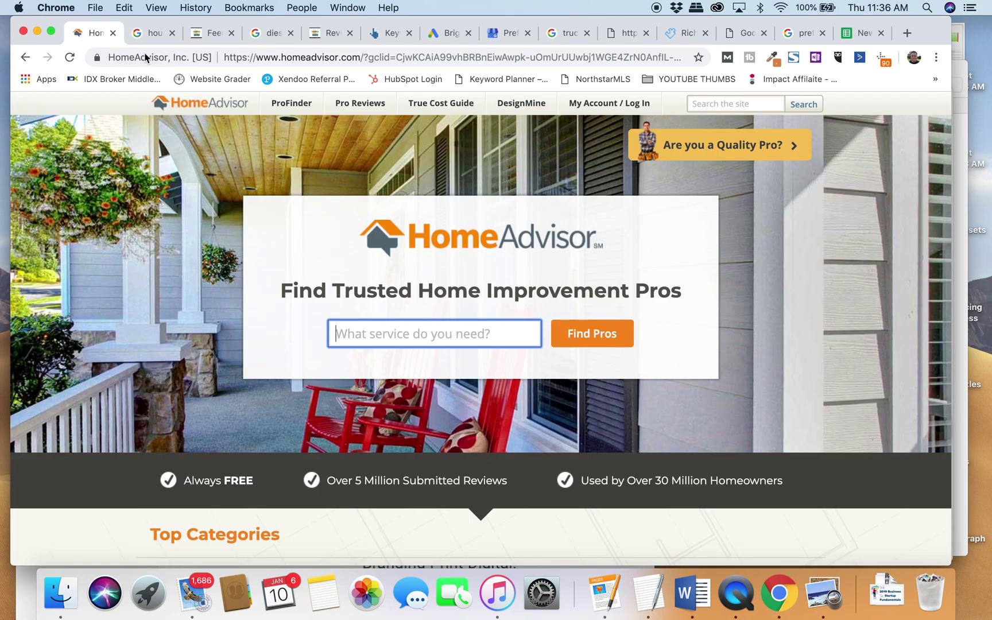
pyautogui.click(236, 57)
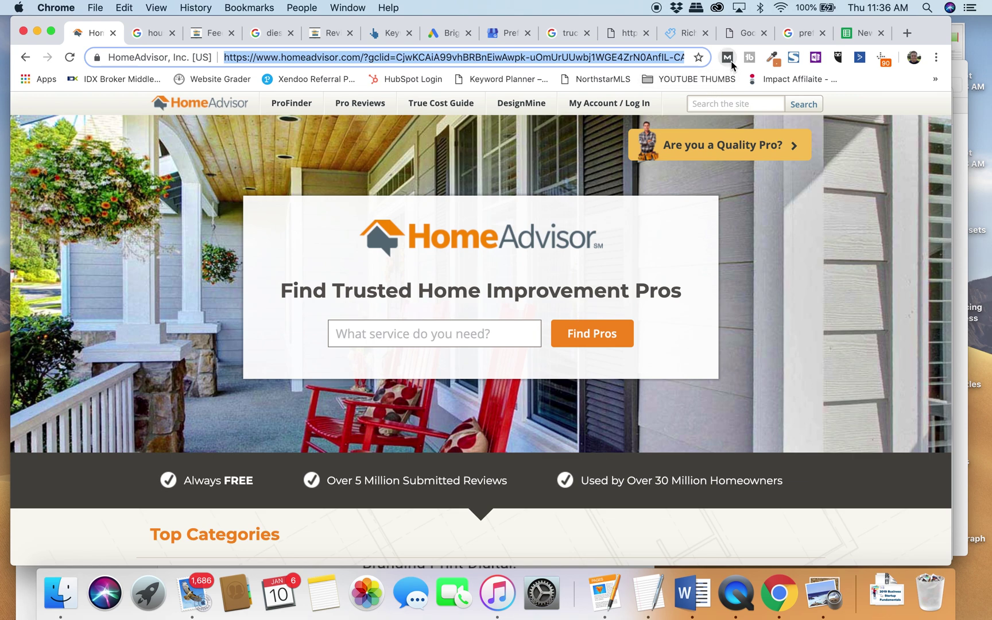
pyautogui.click(434, 245)
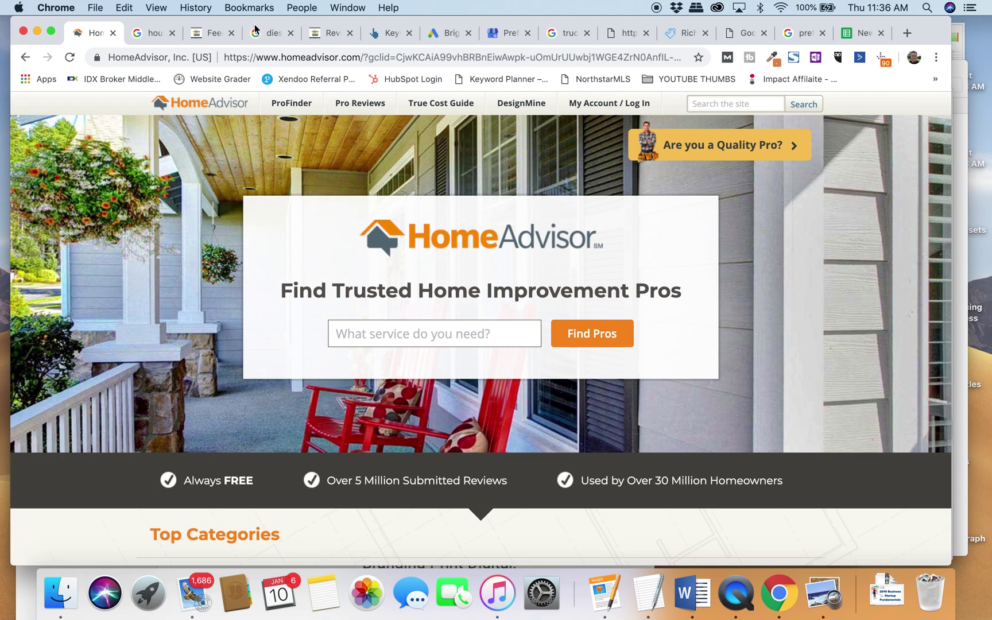
# Open the existing "diesel repair near me" results and examine the ad and local map listings.
pyautogui.click(266, 38)
pyautogui.scroll(-5, 101, 301)
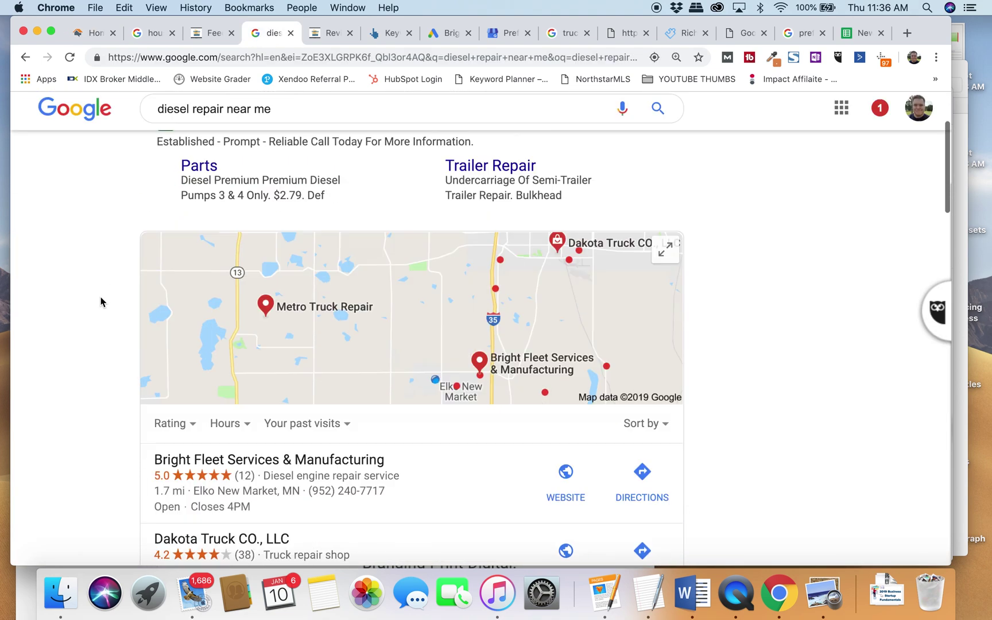
pyautogui.scroll(2, 101, 302)
pyautogui.scroll(3, 101, 301)
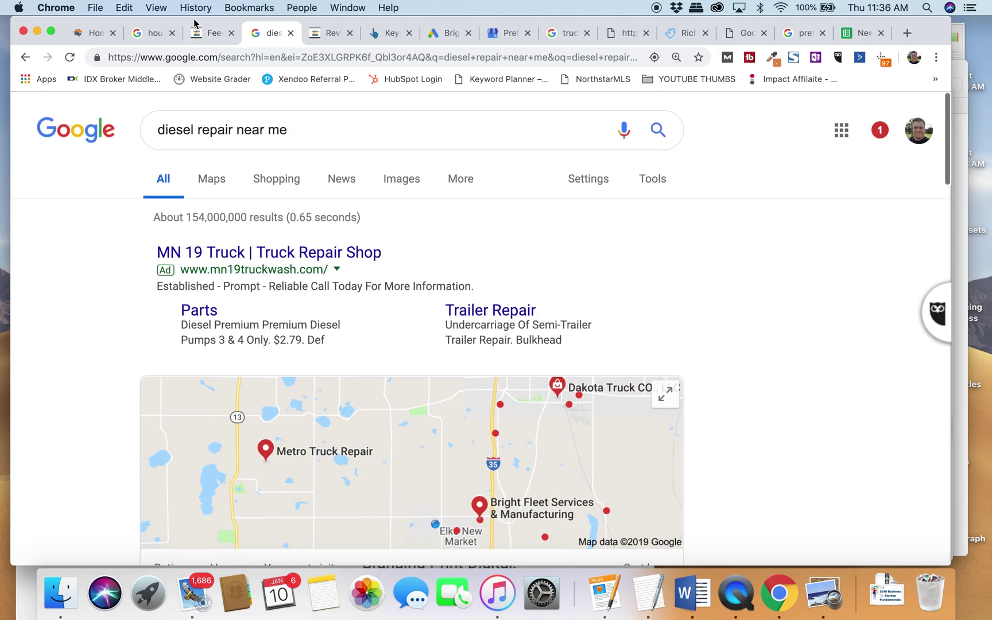
# Switch back to the "house cleaning companies" results and review them from the first ads down.
pyautogui.click(154, 33)
pyautogui.scroll(10, 98, 251)
pyautogui.scroll(-5, 98, 251)
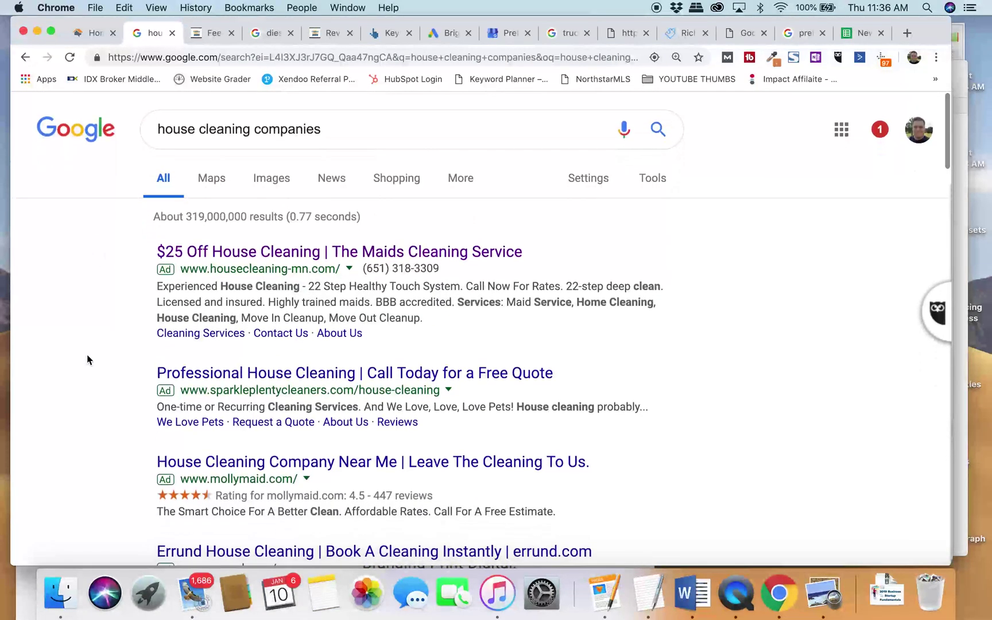
# Compare the ads and local map businesses in the "house cleaning companies" results, and bring up the related search suggestions.
pyautogui.scroll(-2, 89, 358)
pyautogui.scroll(-3, 87, 341)
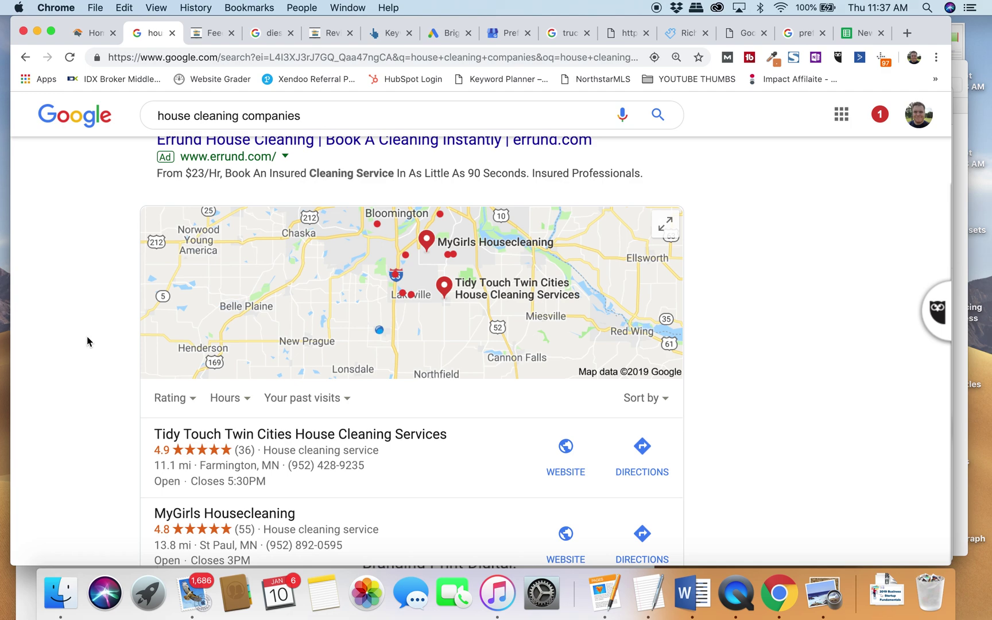
pyautogui.scroll(-3, 87, 336)
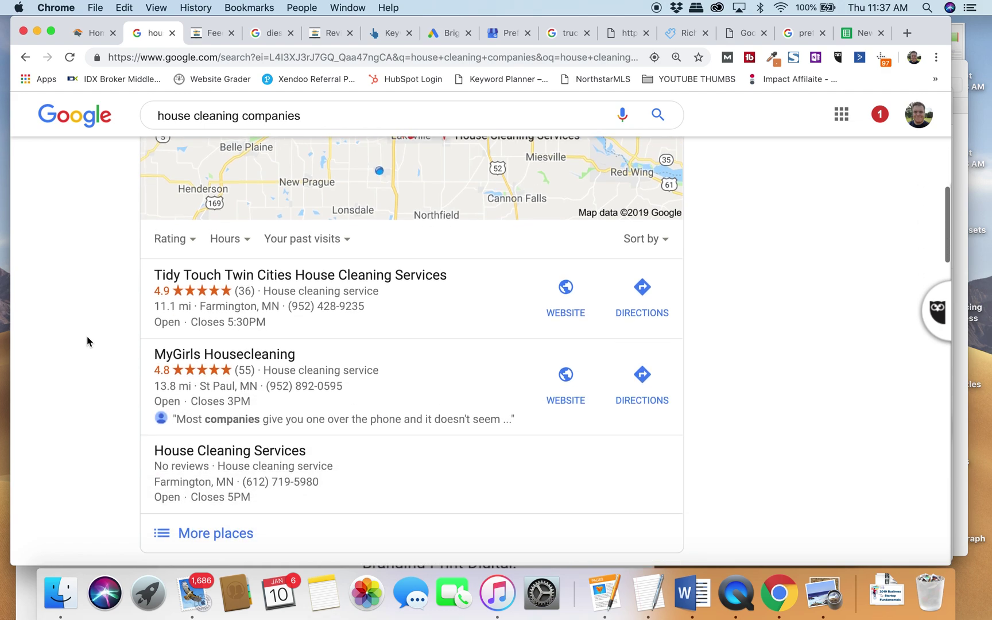
pyautogui.scroll(10, 87, 336)
pyautogui.scroll(-5, 87, 341)
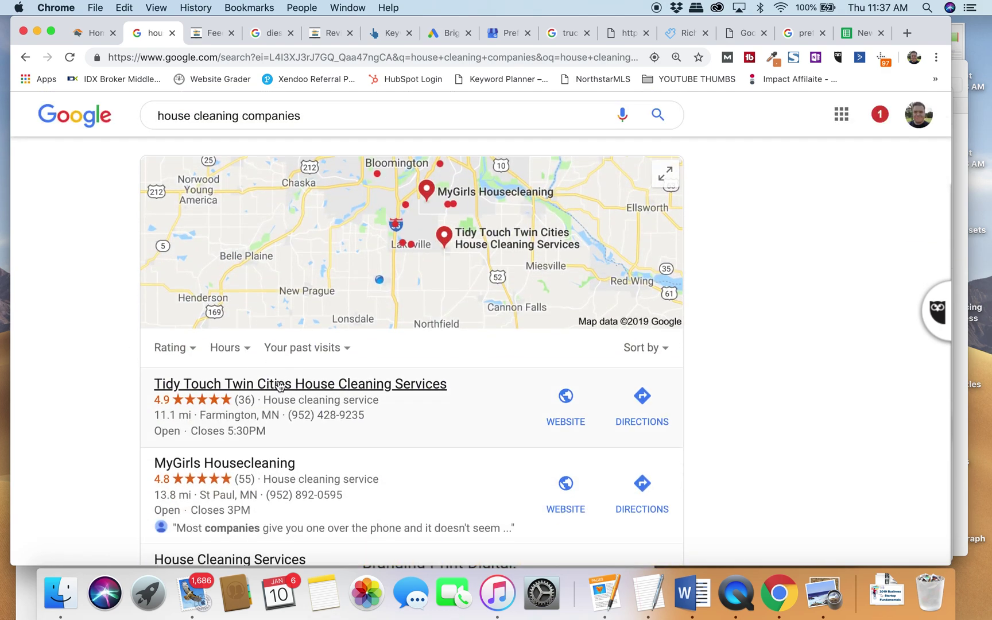
pyautogui.scroll(5, 117, 315)
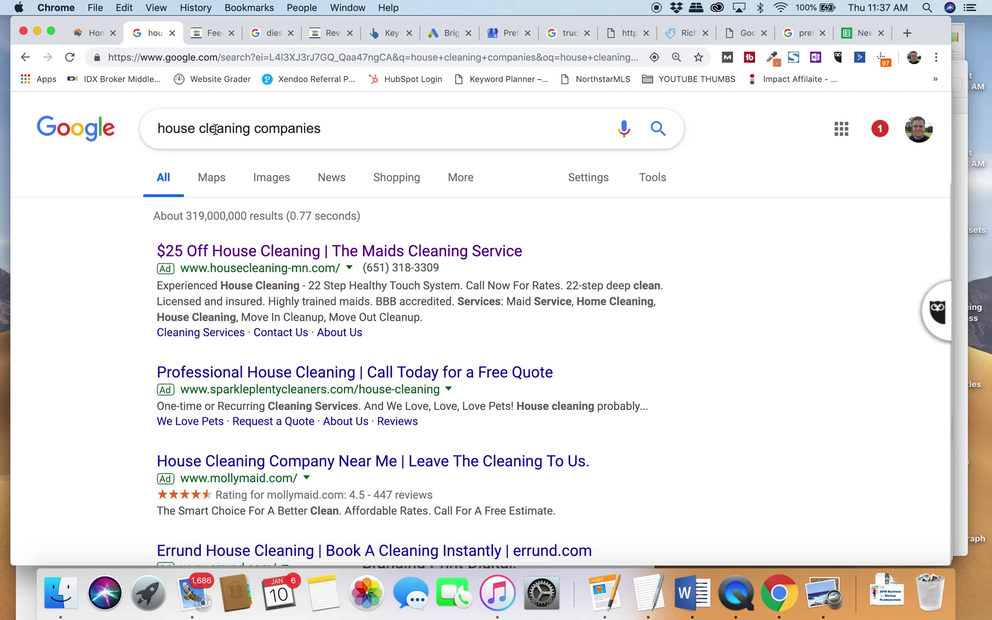
pyautogui.click(356, 132)
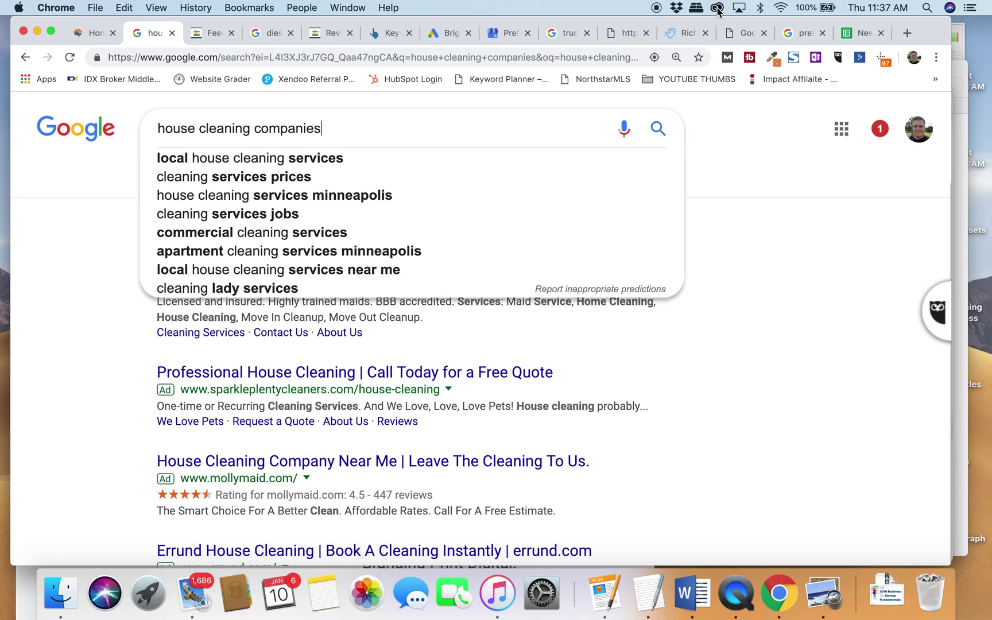
# Load the website preferred1mn.com in place of the existing Preferred 1 Concrete search results.
pyautogui.click(804, 33)
pyautogui.click(608, 57)
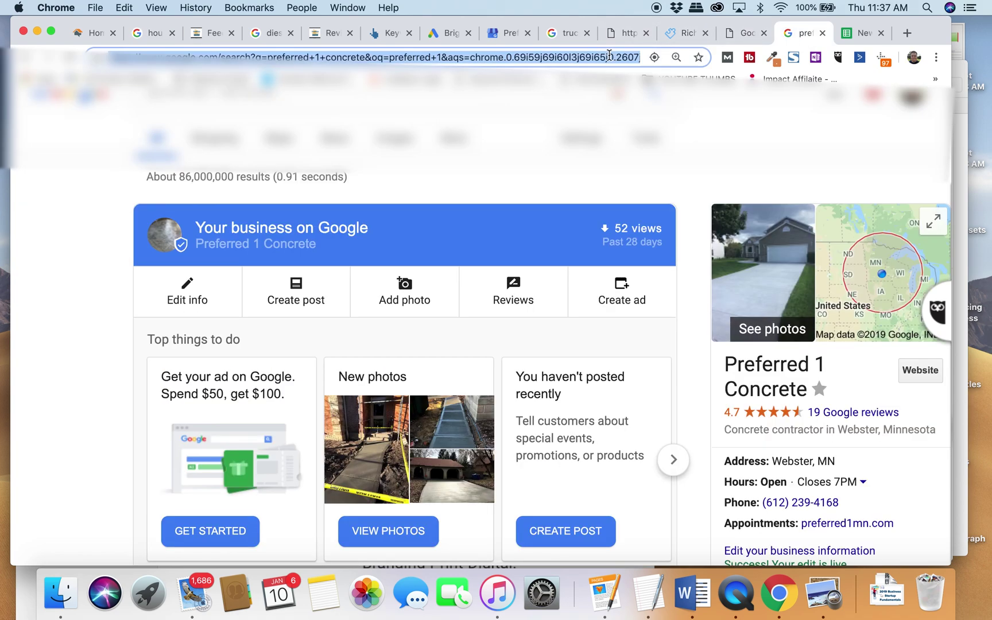
pyautogui.write('preferred1mn.com')
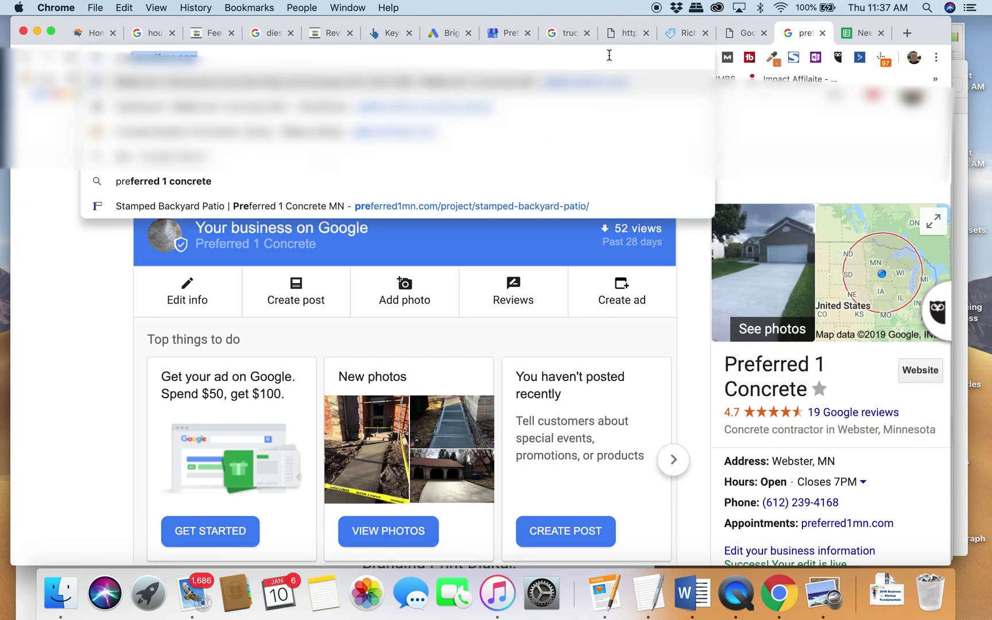
pyautogui.press('Return')
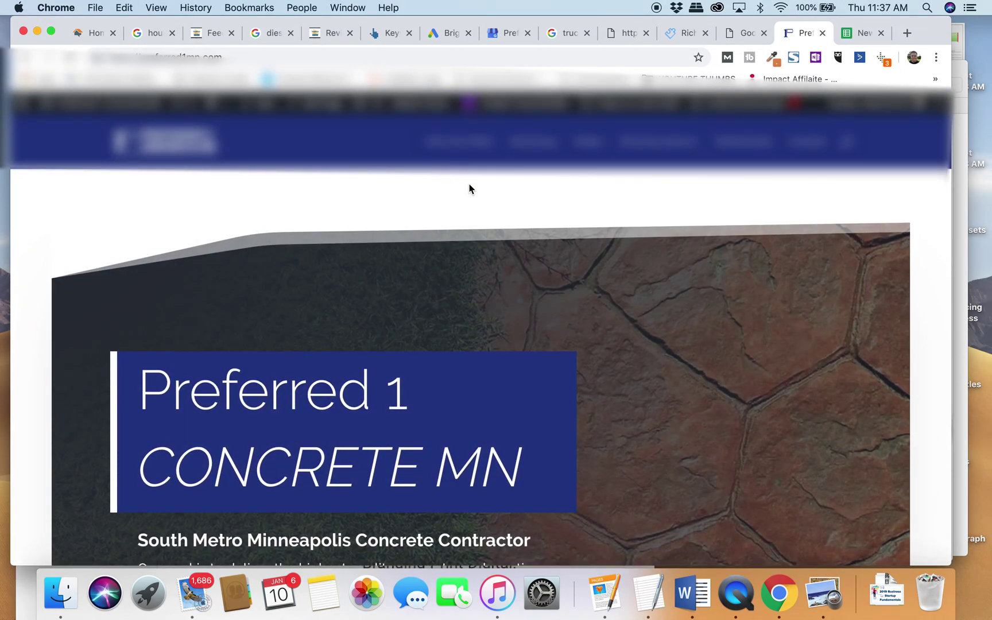
# Visit the site's Concrete Driveways, Concrete Patios and Driveway Aprons service pages one after another.
pyautogui.click(544, 145)
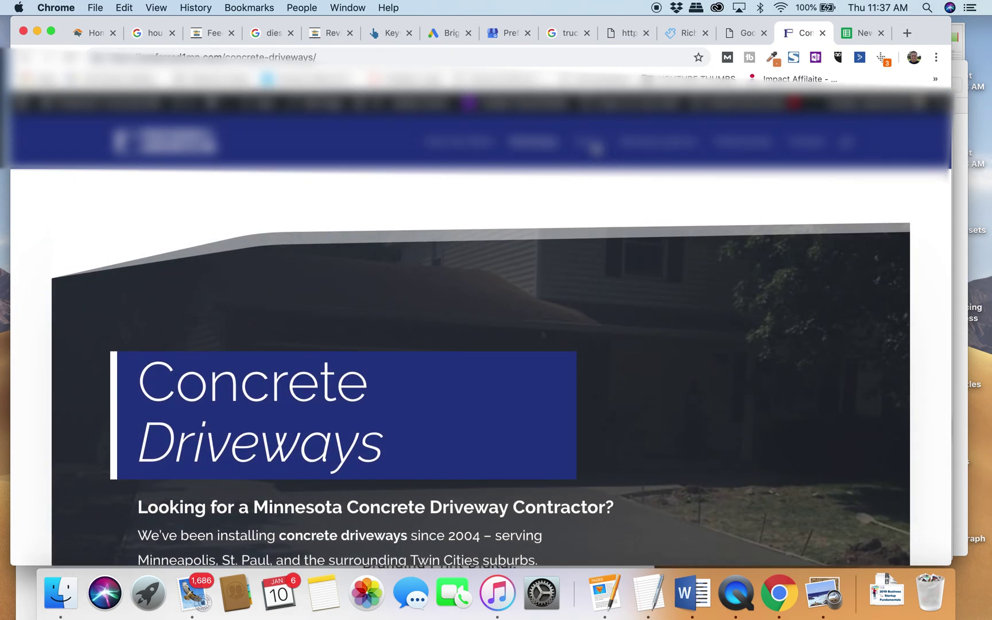
pyautogui.click(592, 144)
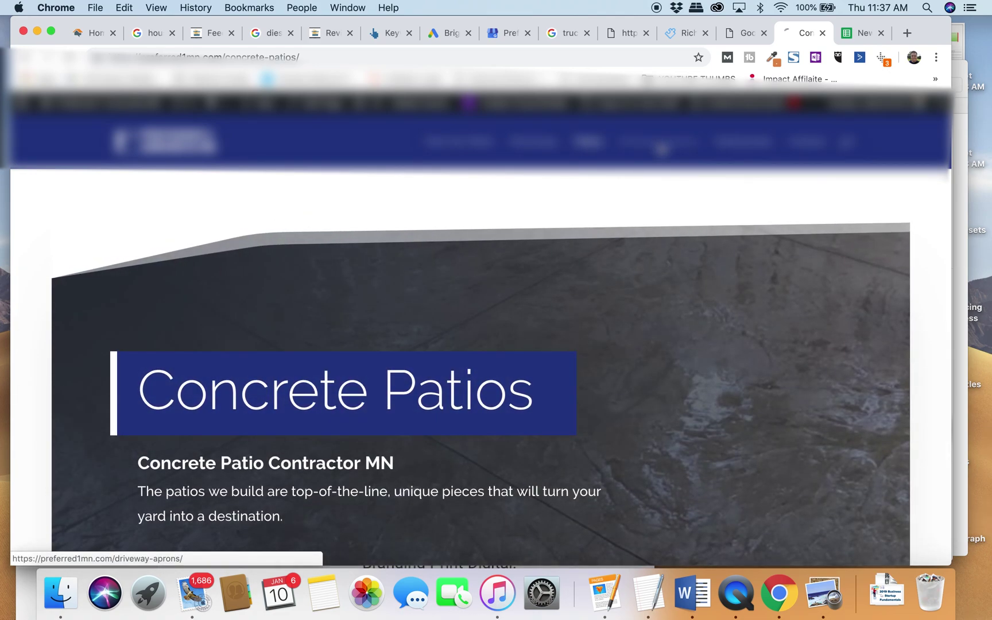
pyautogui.click(660, 143)
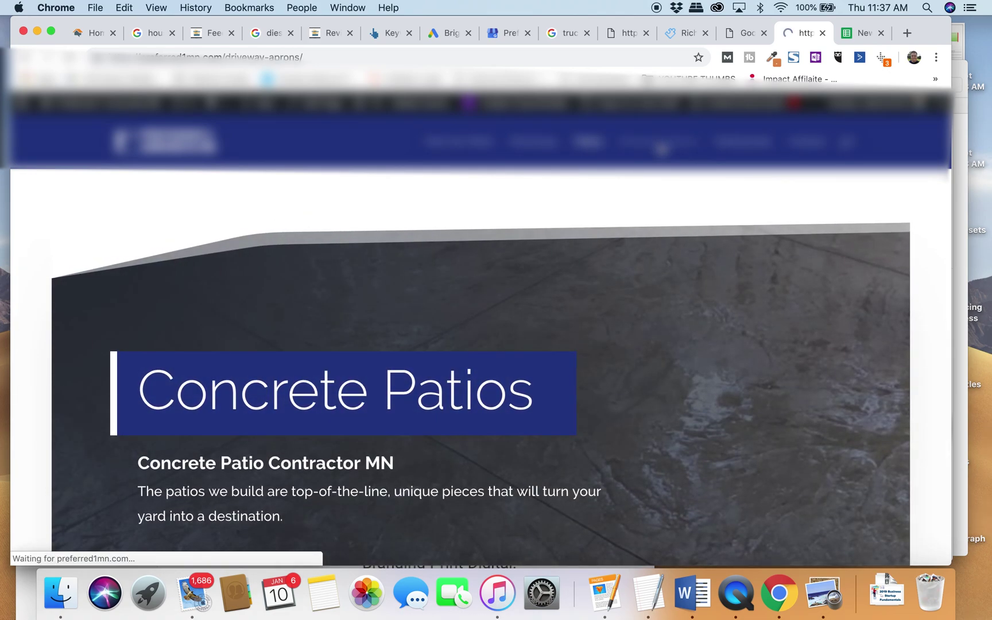
# Look through the project gallery on the Driveway Aprons page and open the "A Dependable Driveway Apron" project.
pyautogui.scroll(-15, 355, 229)
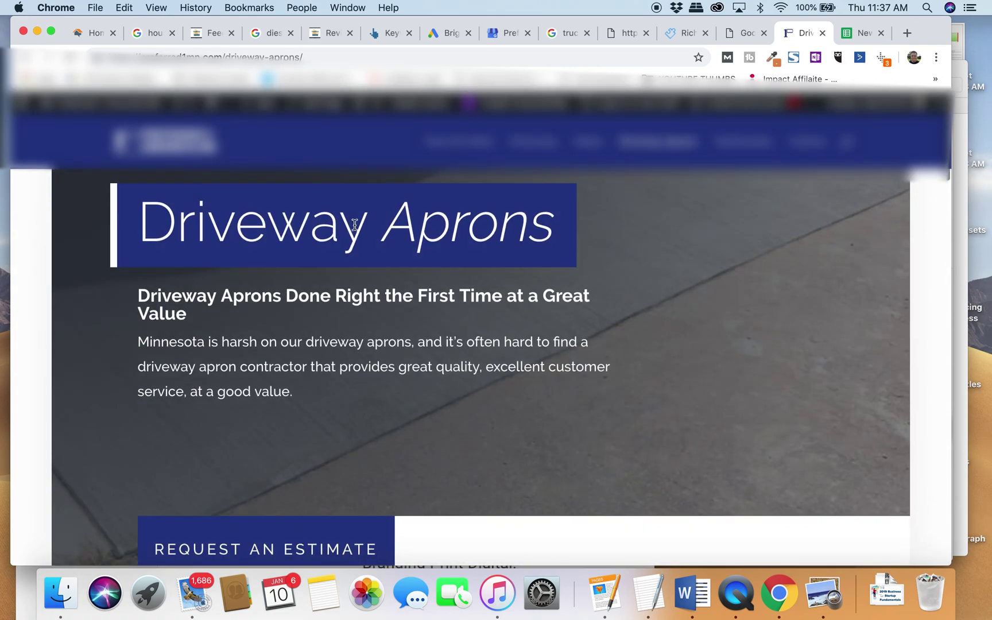
pyautogui.scroll(-10, 380, 328)
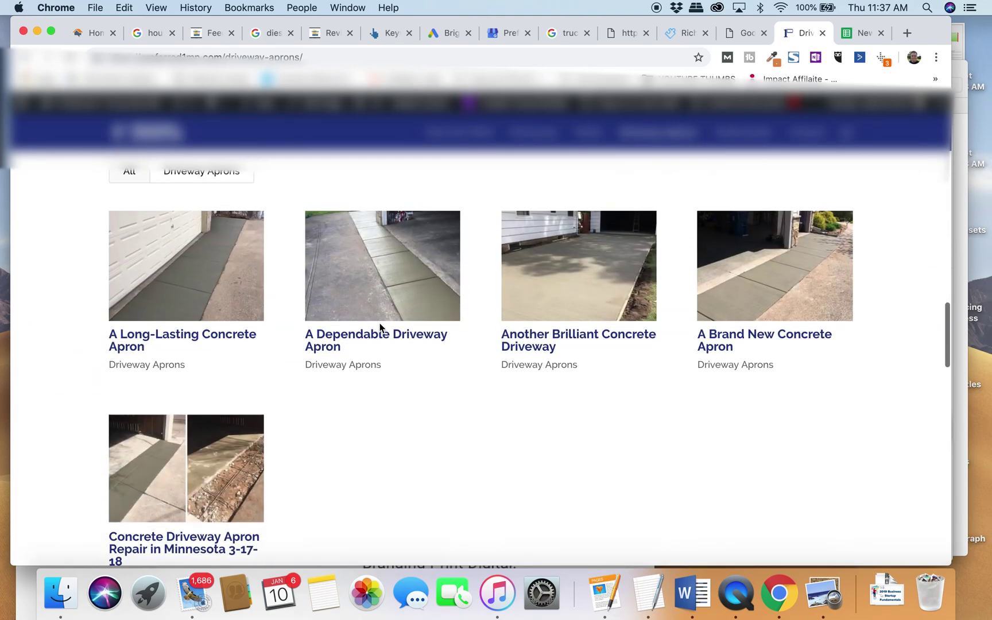
pyautogui.scroll(6, 380, 327)
pyautogui.click(355, 181)
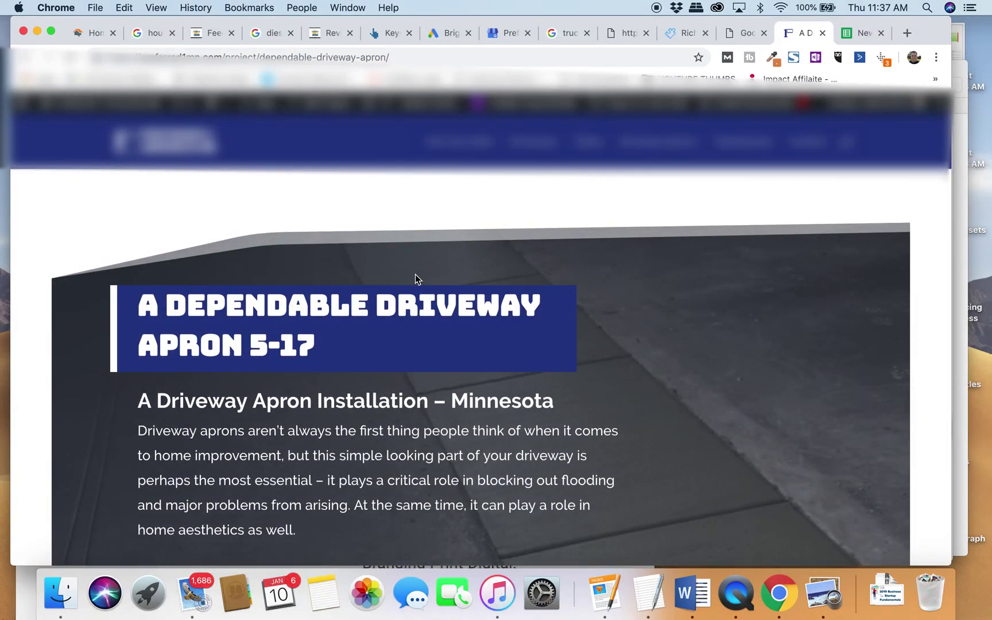
# Switch back to the "house cleaning companies" results and dismiss the search suggestions covering the first ad.
pyautogui.click(326, 33)
pyautogui.click(148, 38)
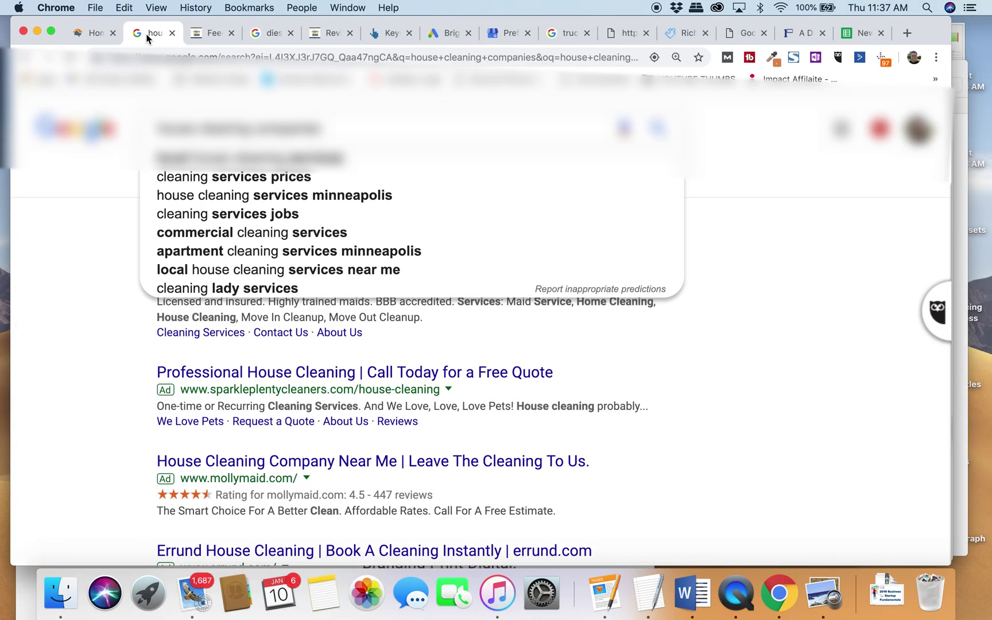
pyautogui.click(107, 324)
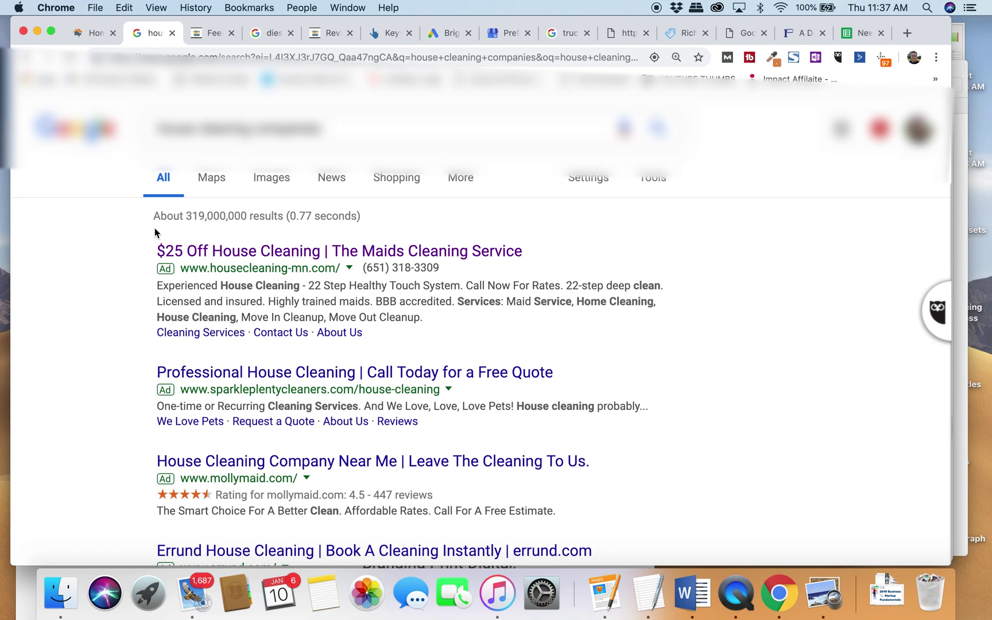
# Switch to the open Google Ads page and go back through its history to the keyword plan's historical metrics.
pyautogui.click(450, 33)
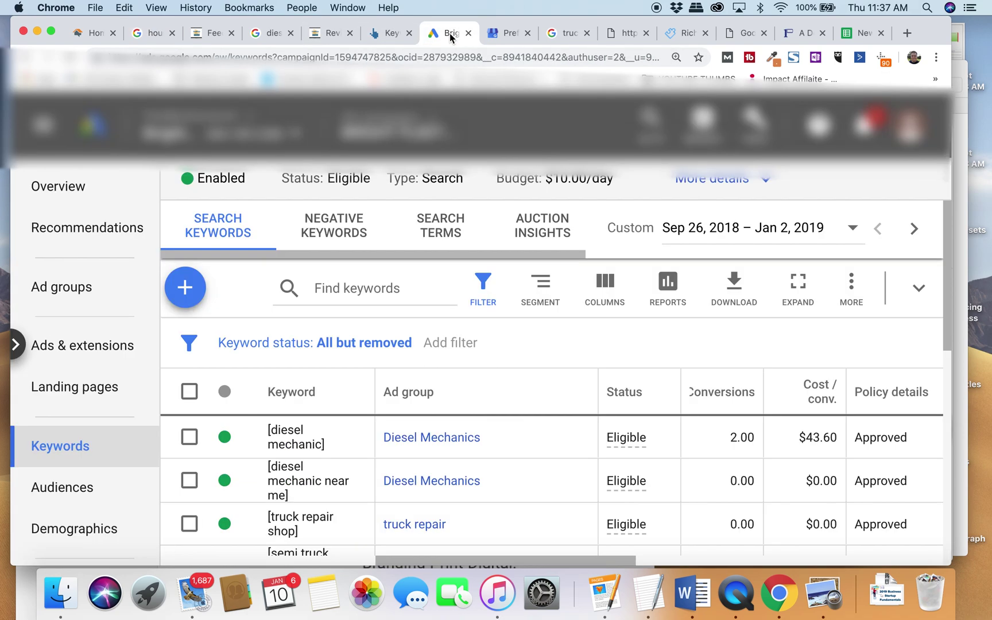
pyautogui.click(25, 57)
pyautogui.click(26, 58)
pyautogui.click(26, 58)
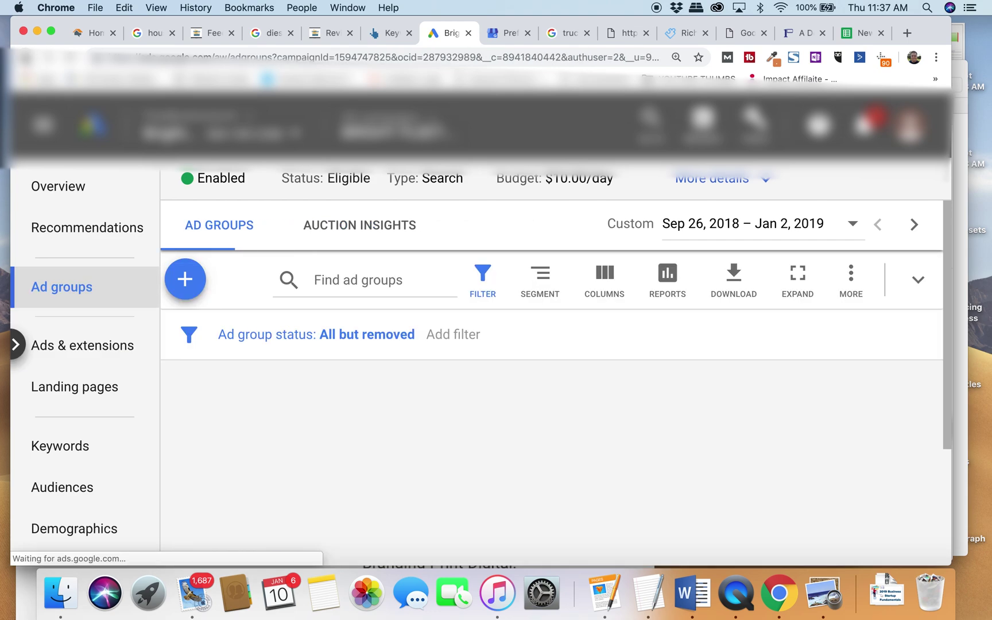
pyautogui.click(26, 58)
pyautogui.click(26, 58)
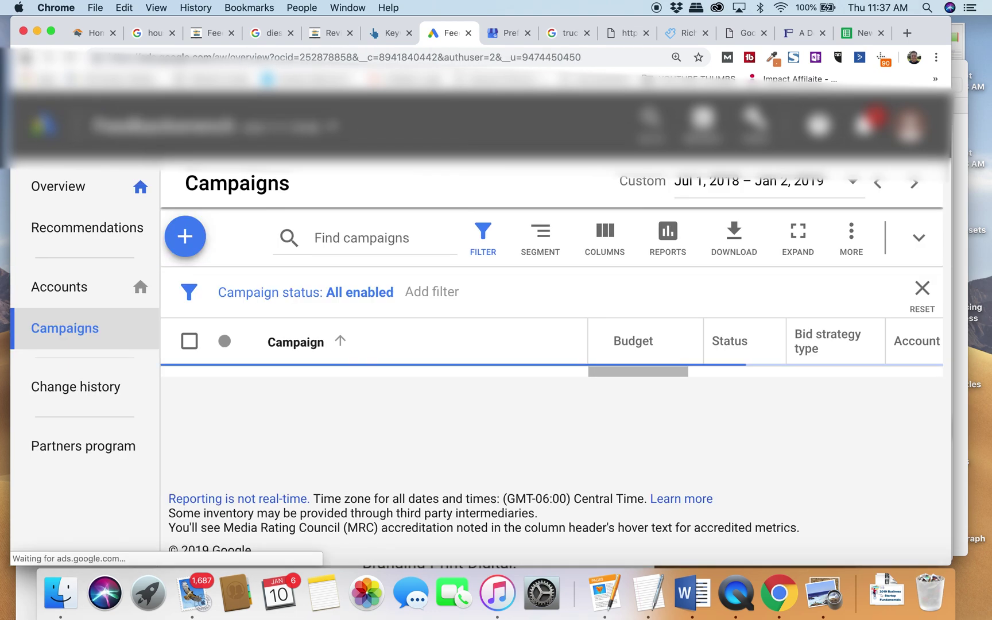
pyautogui.click(26, 58)
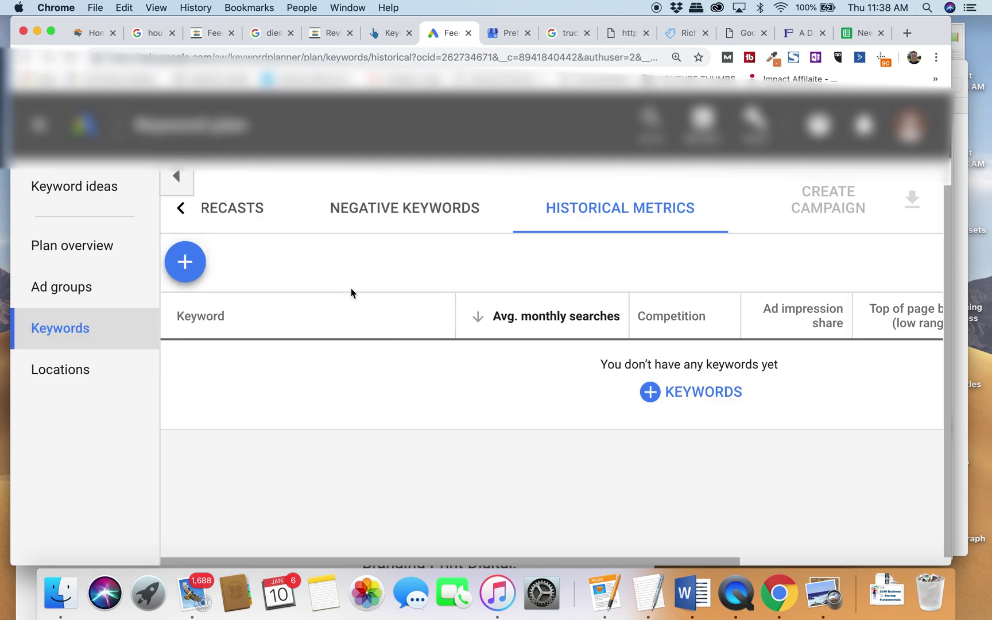
# Start adding keywords to the plan and paste in the copied list of Minnesota kitchen, bathroom and home remodeling phrases.
pyautogui.click(186, 263)
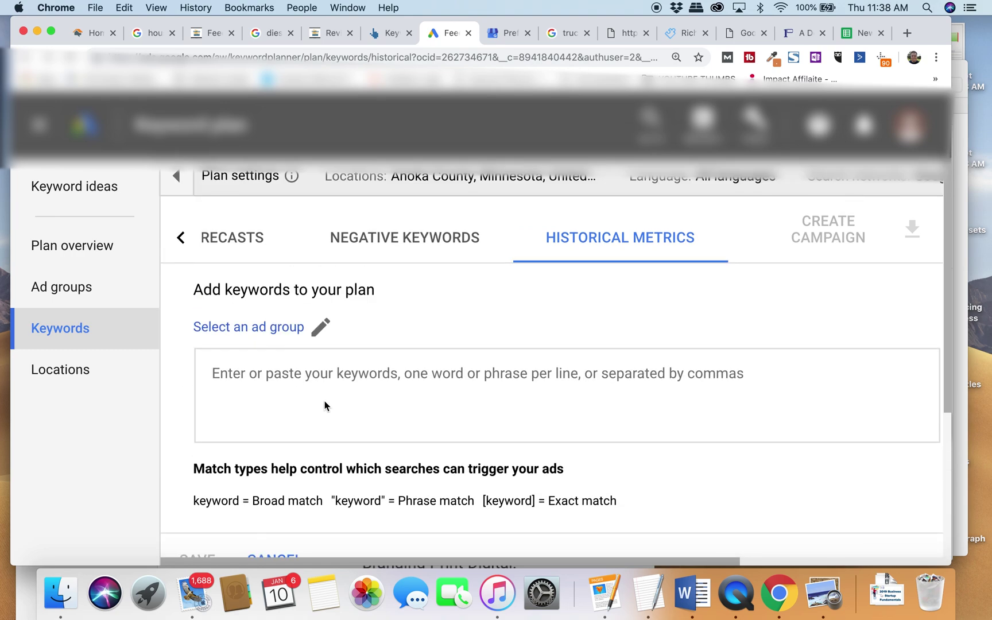
pyautogui.press('super+v')
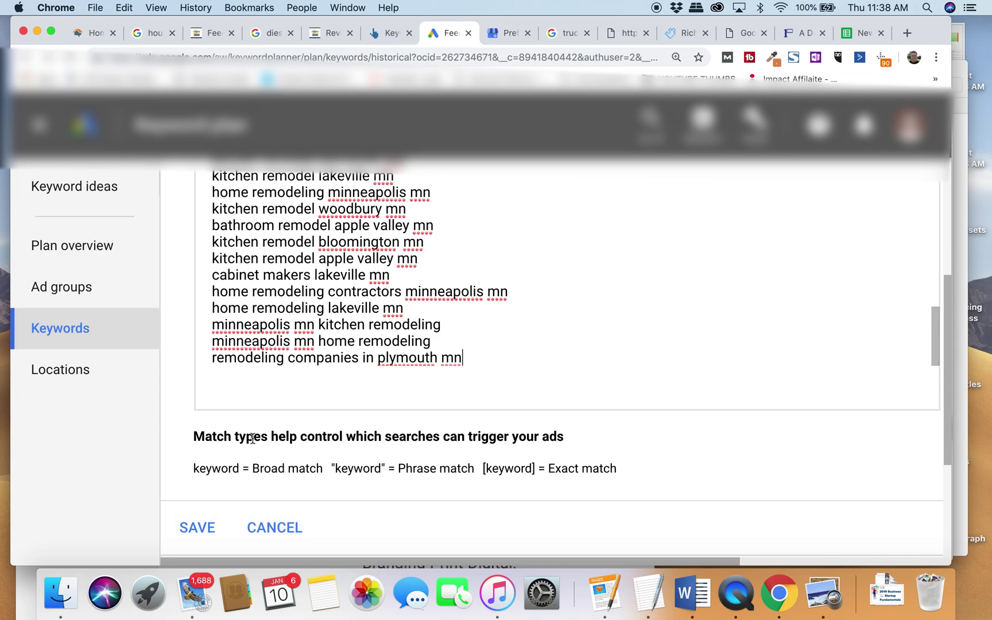
pyautogui.scroll(6, 253, 439)
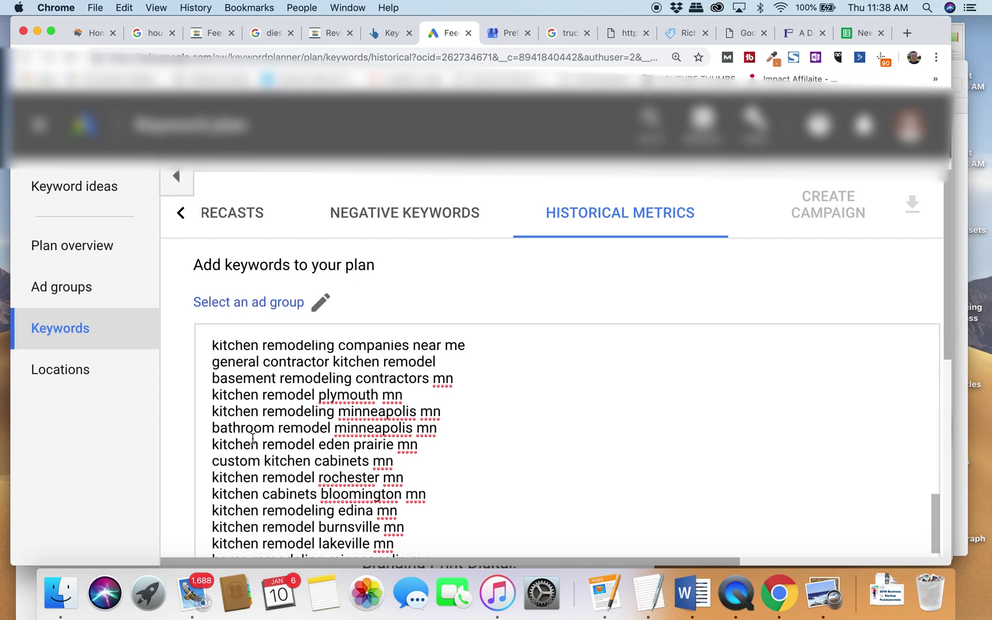
# Create a new ad group named "group" for the pasted keywords and review the rest of the form.
pyautogui.click(299, 308)
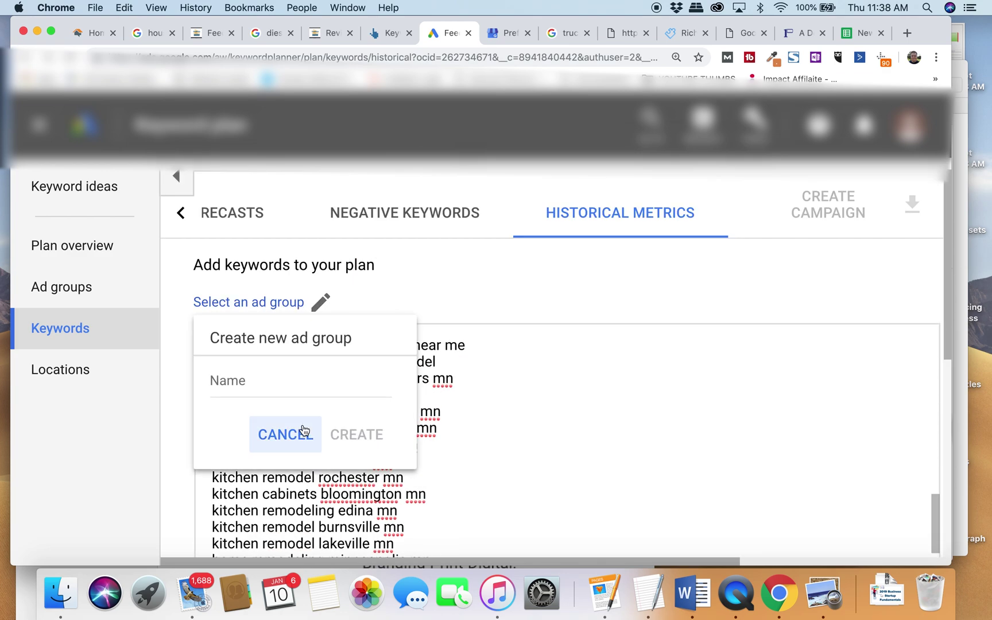
pyautogui.click(271, 384)
pyautogui.write('group')
pyautogui.click(365, 444)
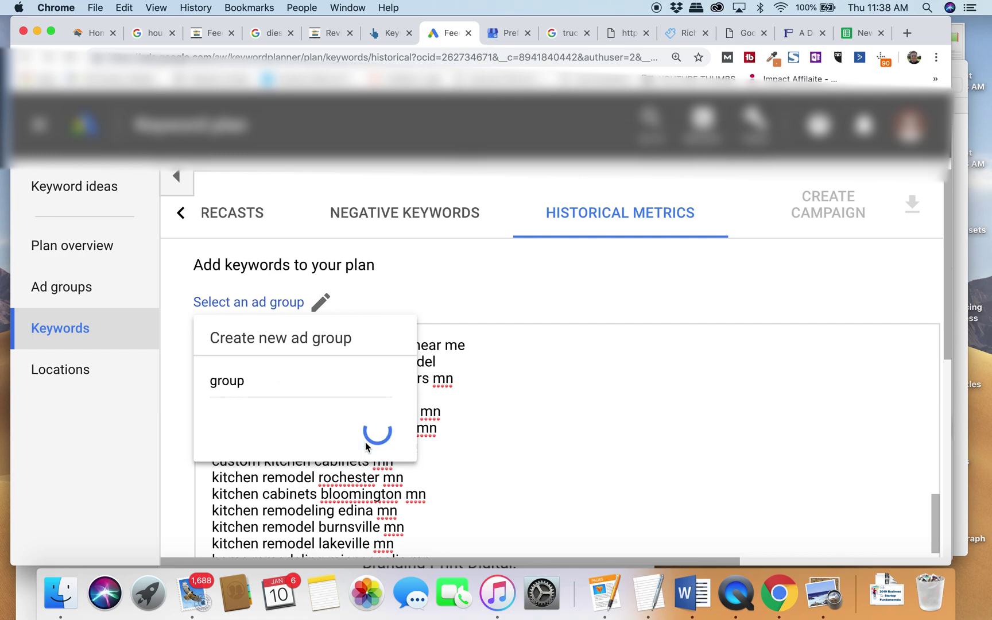
pyautogui.scroll(-1, 264, 389)
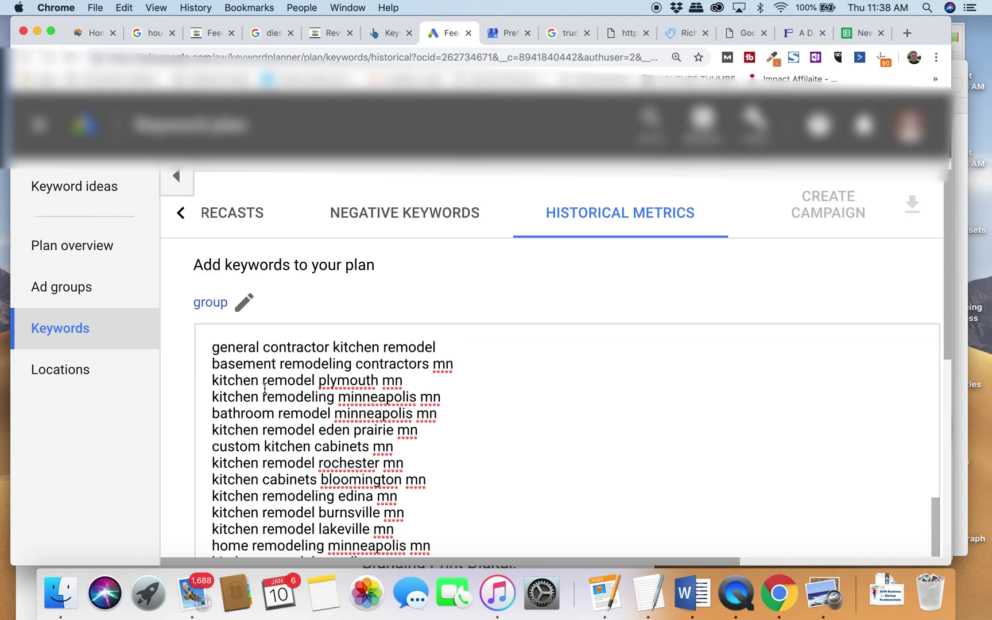
pyautogui.scroll(-5, 264, 388)
pyautogui.scroll(-5, 193, 362)
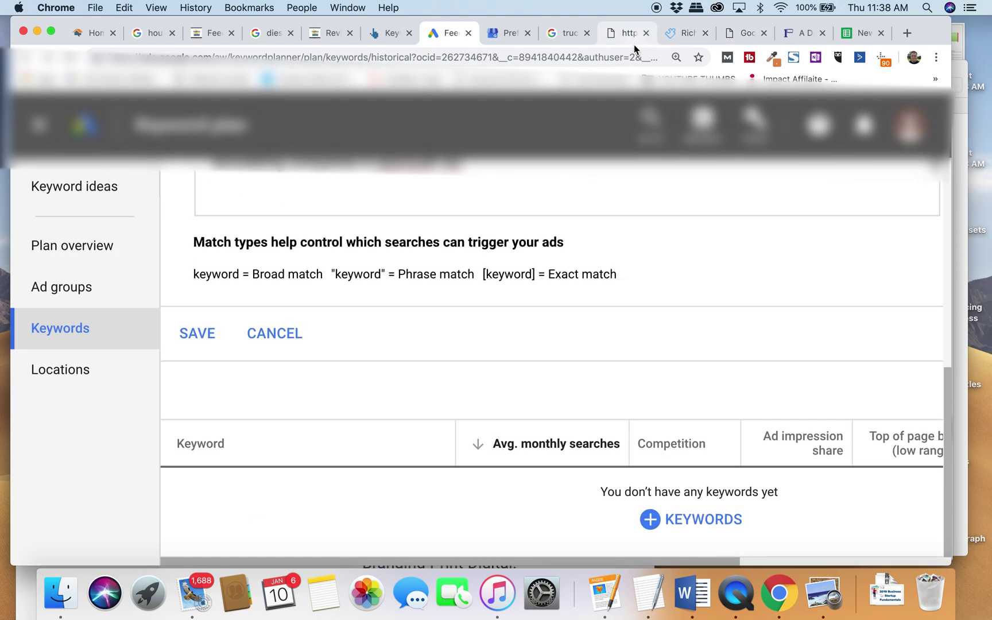
# Load the Ahrefs dashboard in place of the HomeAdvisor home page.
pyautogui.click(90, 36)
pyautogui.click(237, 57)
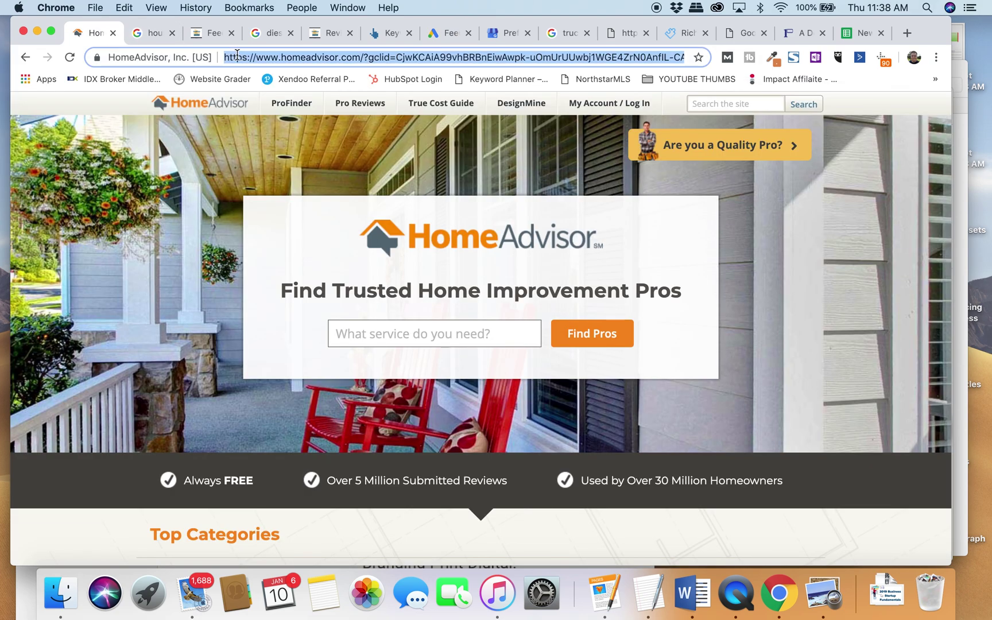
pyautogui.write('ahre')
pyautogui.press('Return')
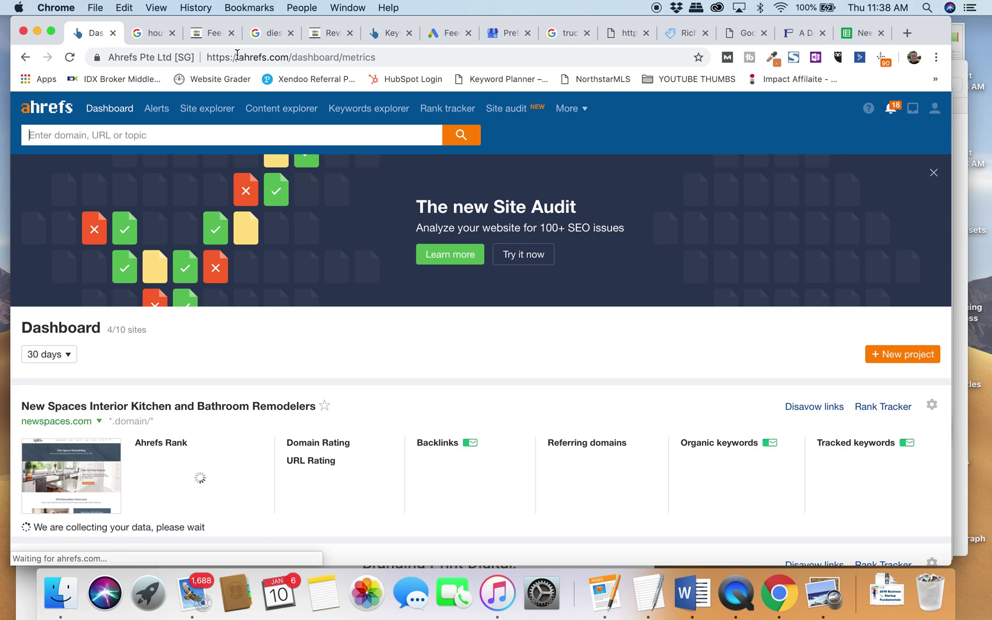
# Open the Keywords Explorer in Ahrefs.
pyautogui.click(358, 110)
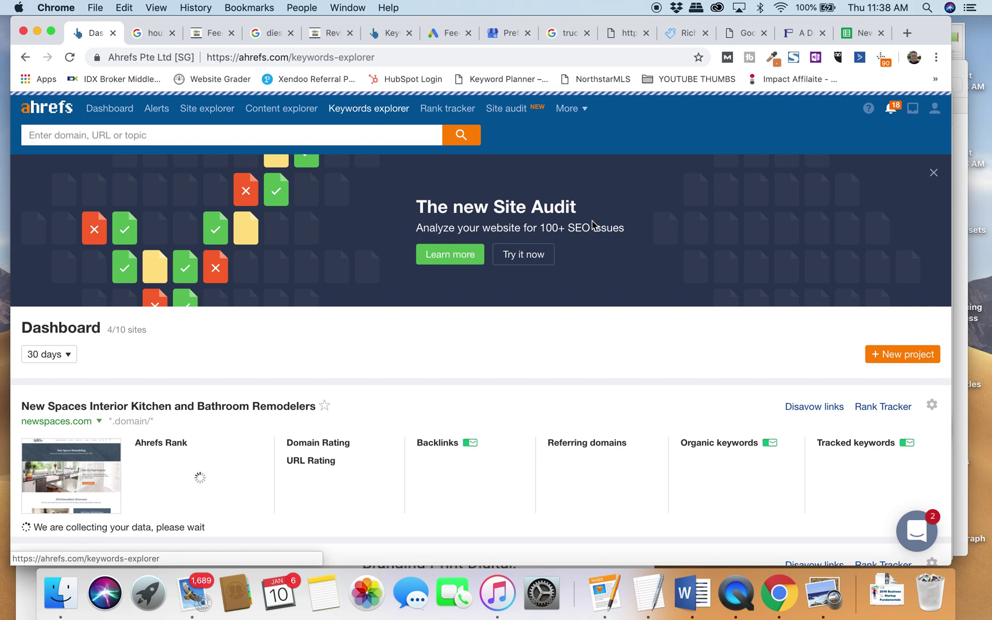
pyautogui.click(367, 109)
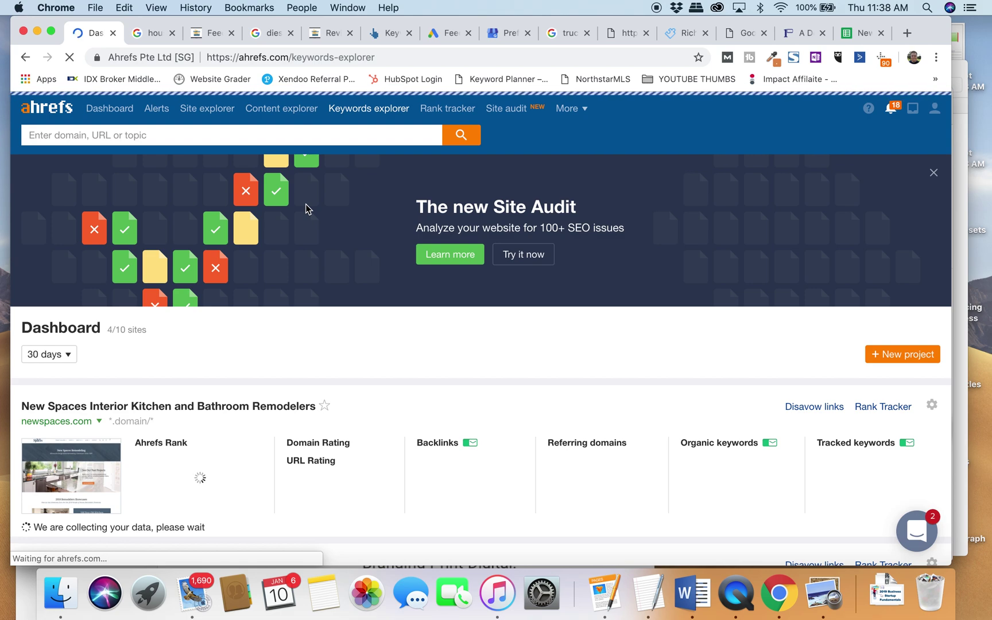
pyautogui.click(155, 37)
pyautogui.click(93, 32)
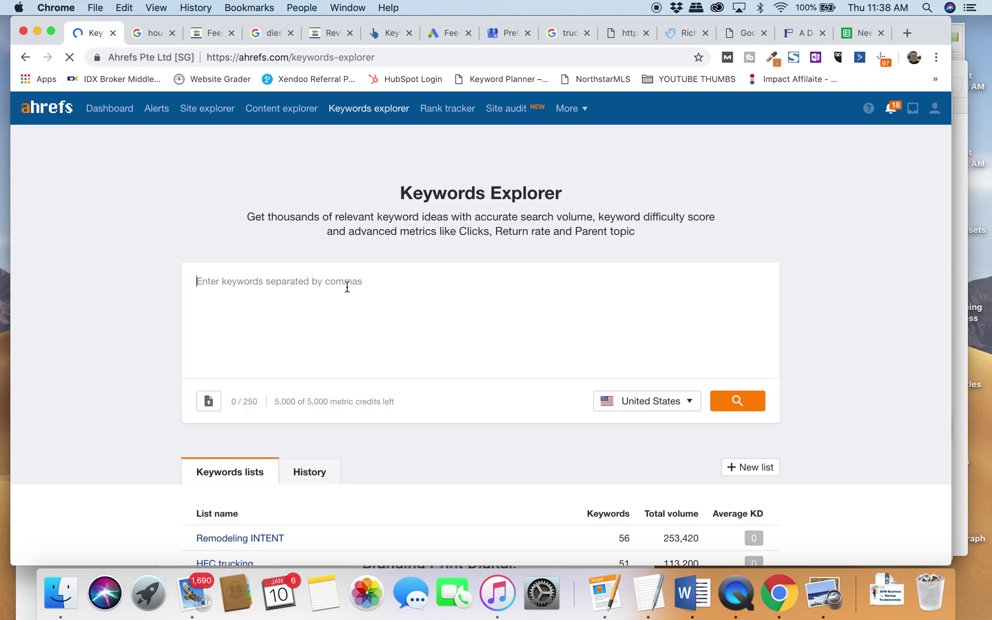
# View the overview of the "Remodeling INTENT" keyword list, and return to the saved keyword lists.
pyautogui.scroll(-5, 155, 302)
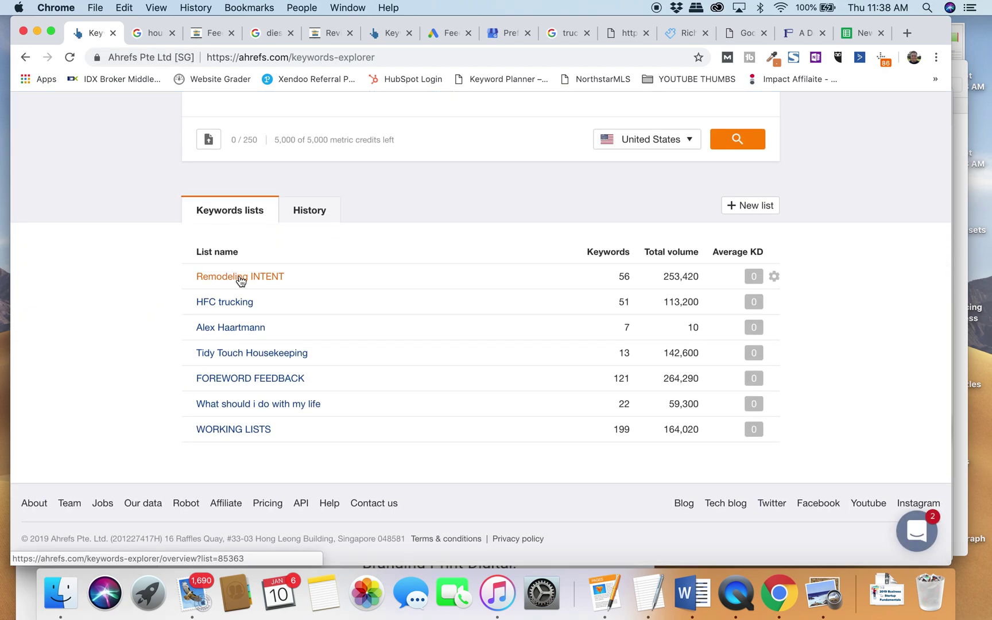
pyautogui.click(240, 278)
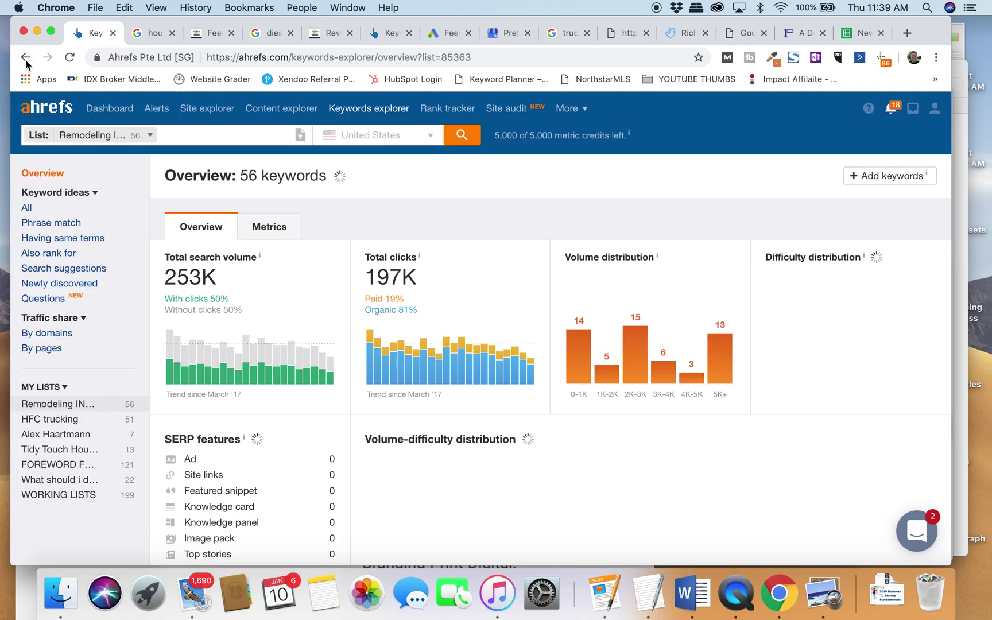
pyautogui.click(25, 56)
pyautogui.scroll(-5, 132, 373)
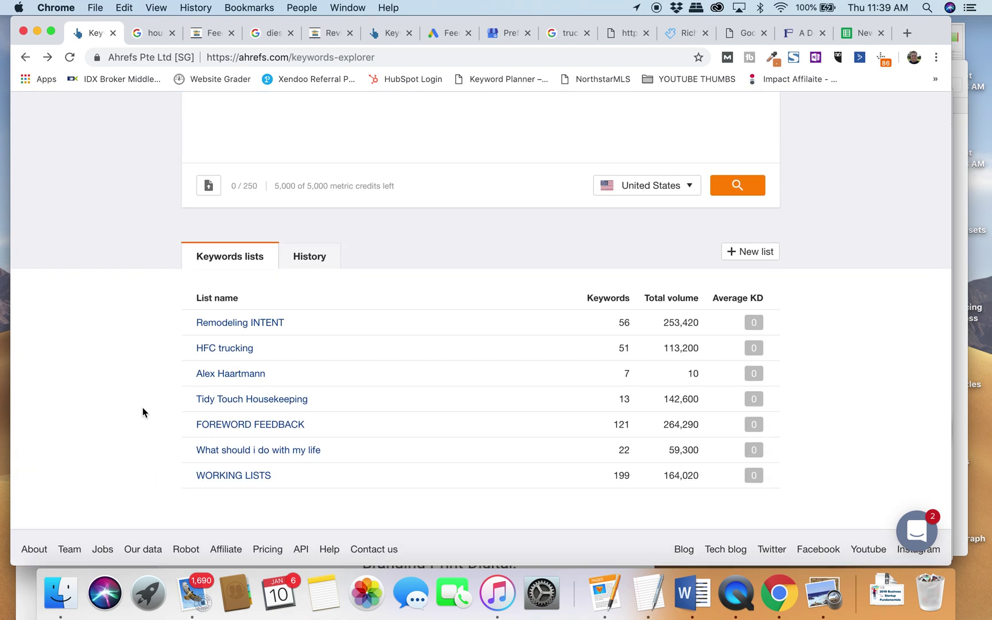
# Open the "FOREWORD FEEDBACK" keyword list and show the metrics of its keywords.
pyautogui.click(249, 428)
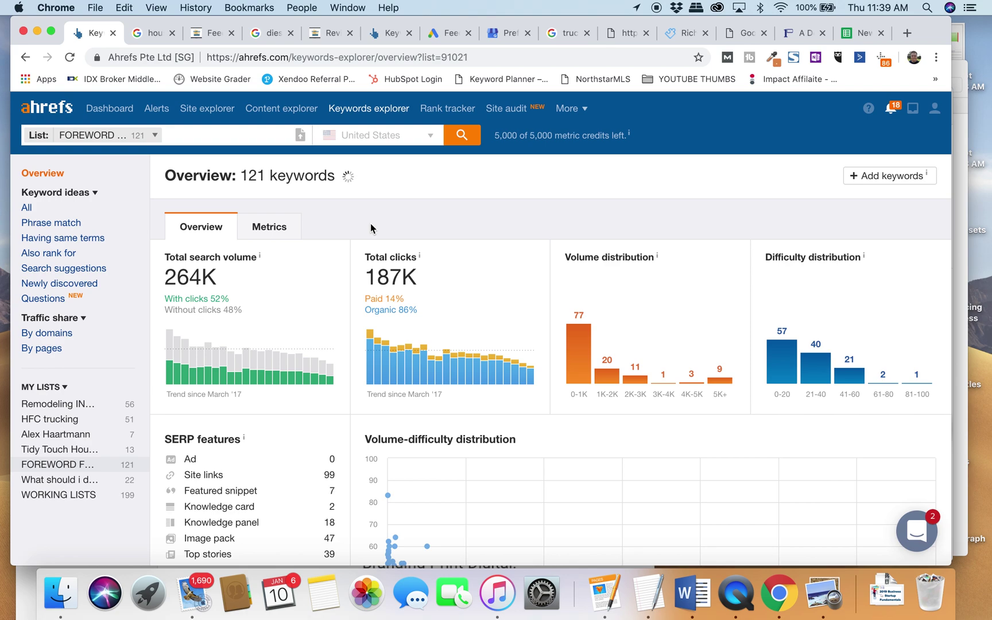
pyautogui.click(277, 225)
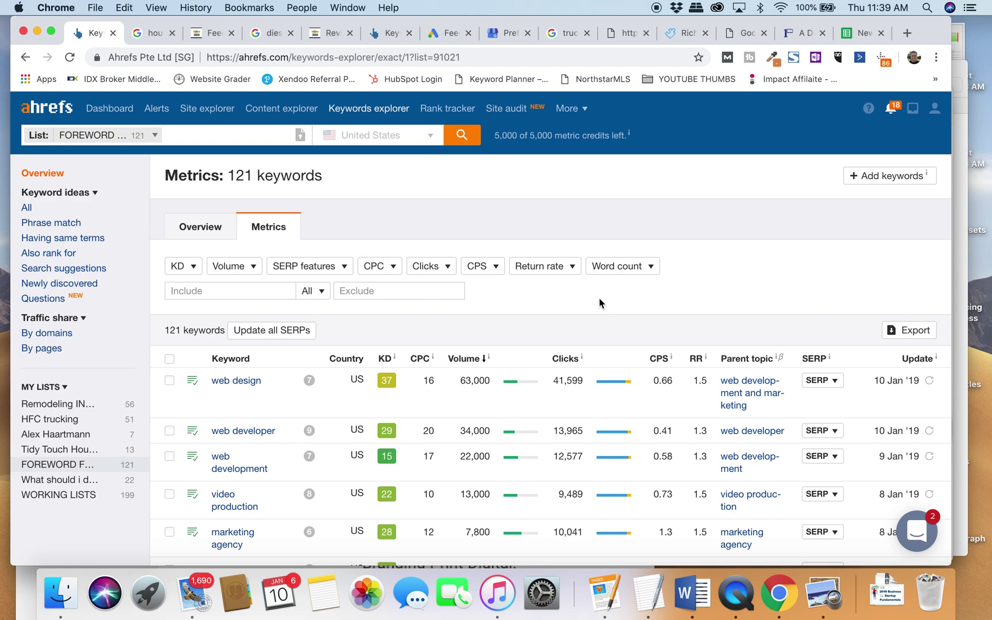
pyautogui.scroll(-5, 600, 303)
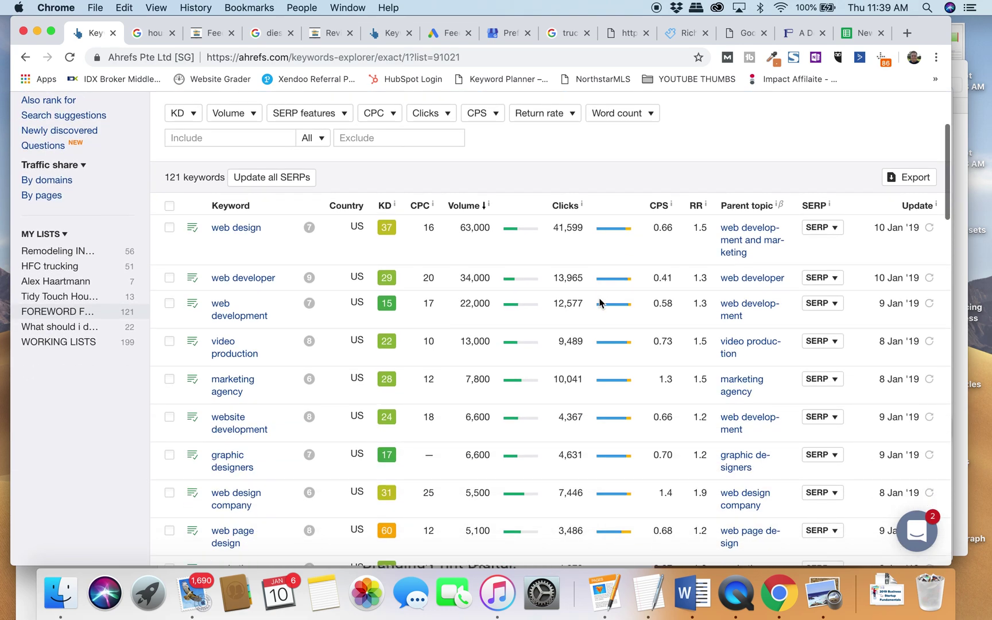
pyautogui.scroll(-2, 600, 303)
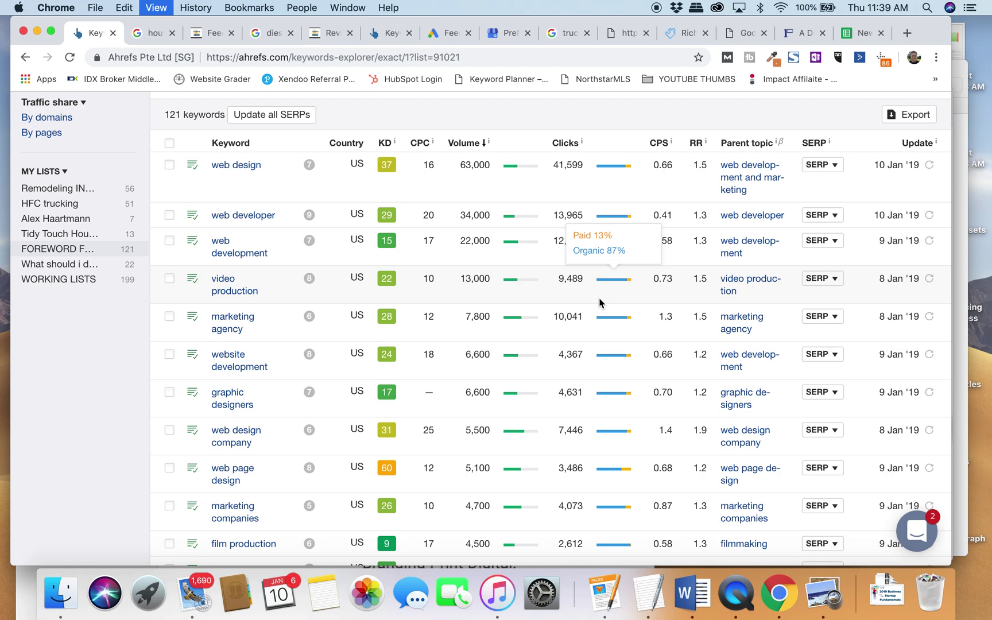
pyautogui.press('super+equal')
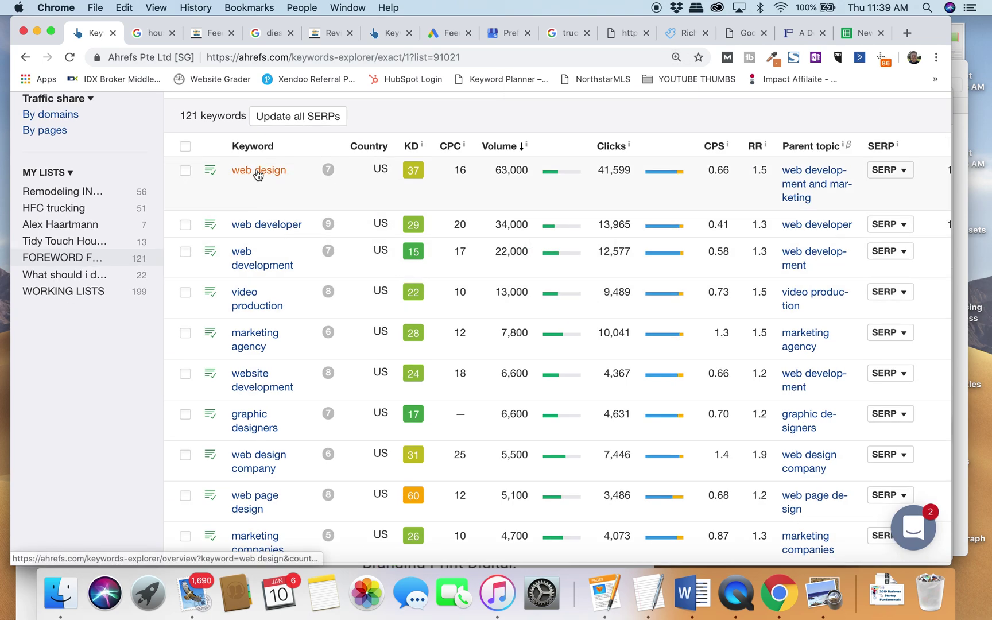
# Examine the keyword difficulty, CPC, search volume and clicks of the keywords in the "FOREWORD FEEDBACK" list.
pyautogui.scroll(5, 258, 173)
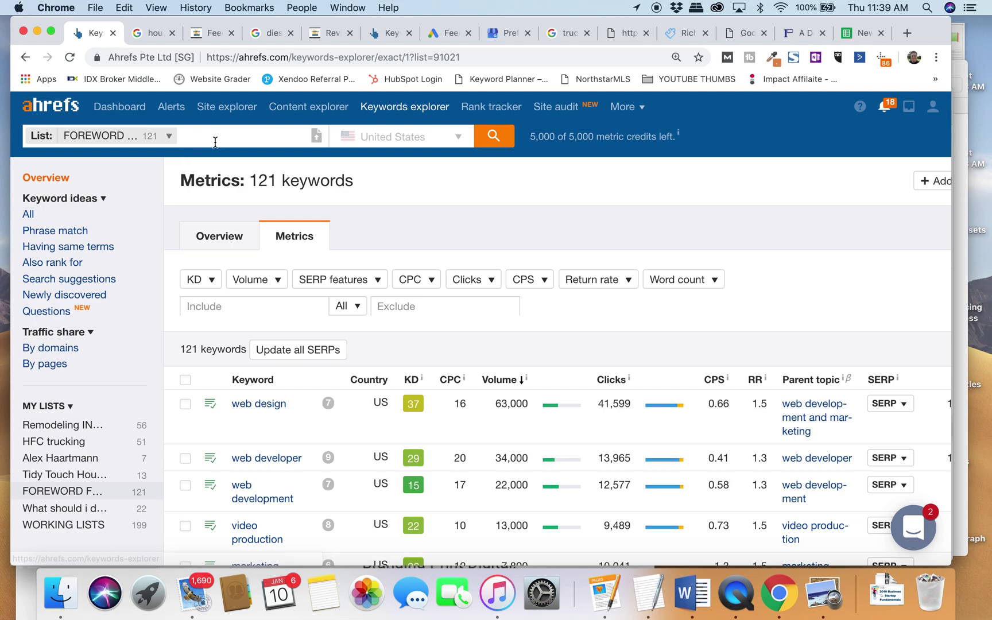
pyautogui.scroll(-4, 394, 216)
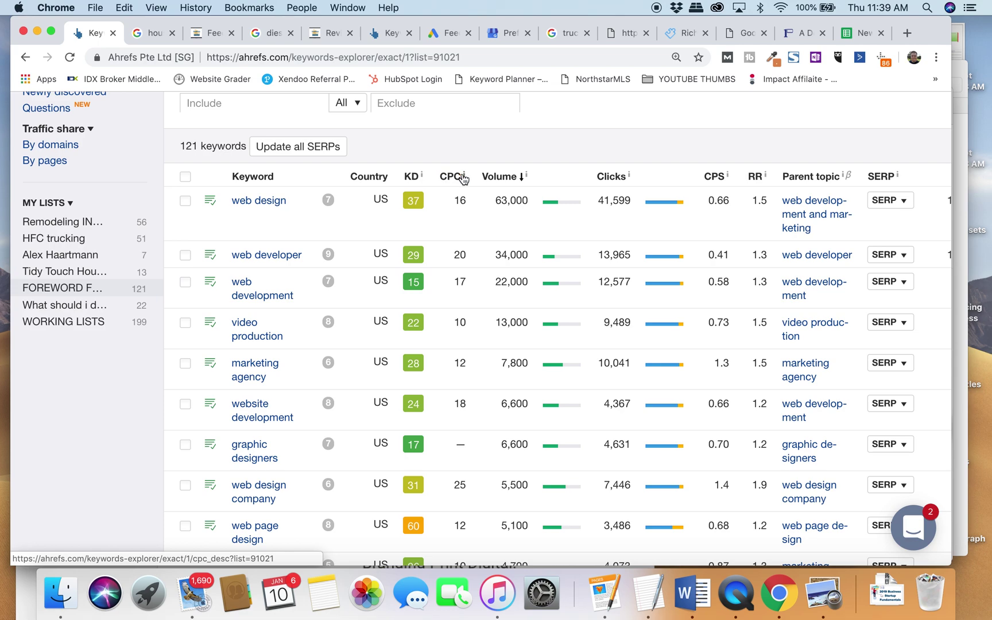
pyautogui.moveTo(463, 175)
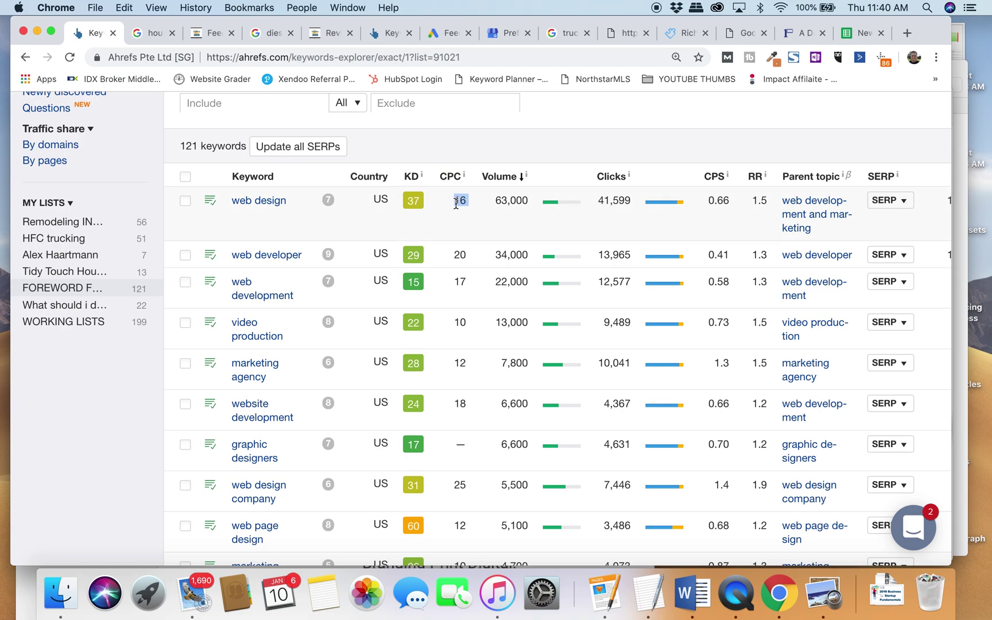
pyautogui.click(456, 204)
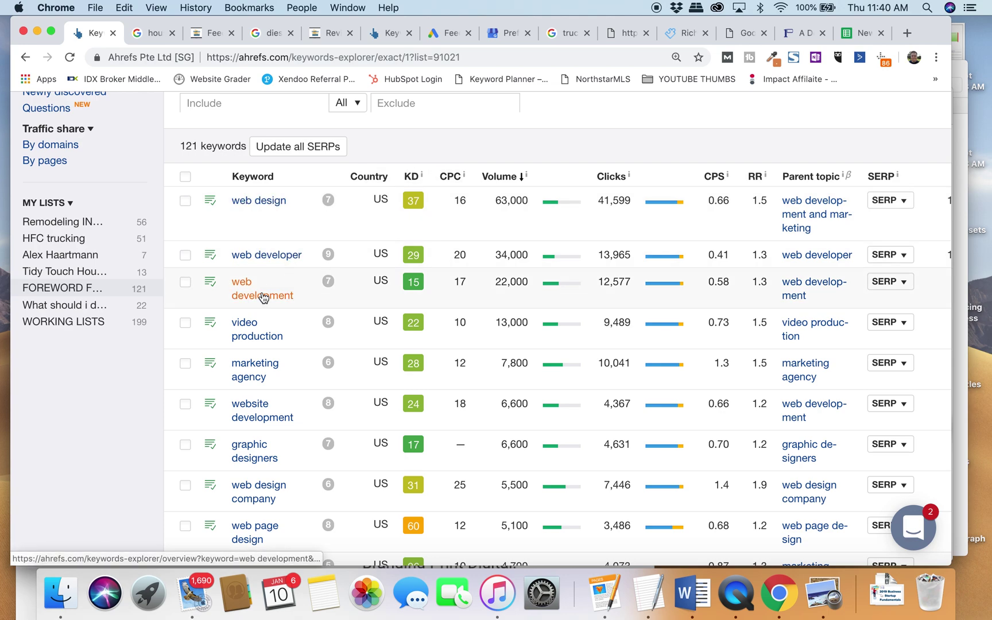
pyautogui.scroll(-2, 262, 290)
pyautogui.scroll(-1, 250, 279)
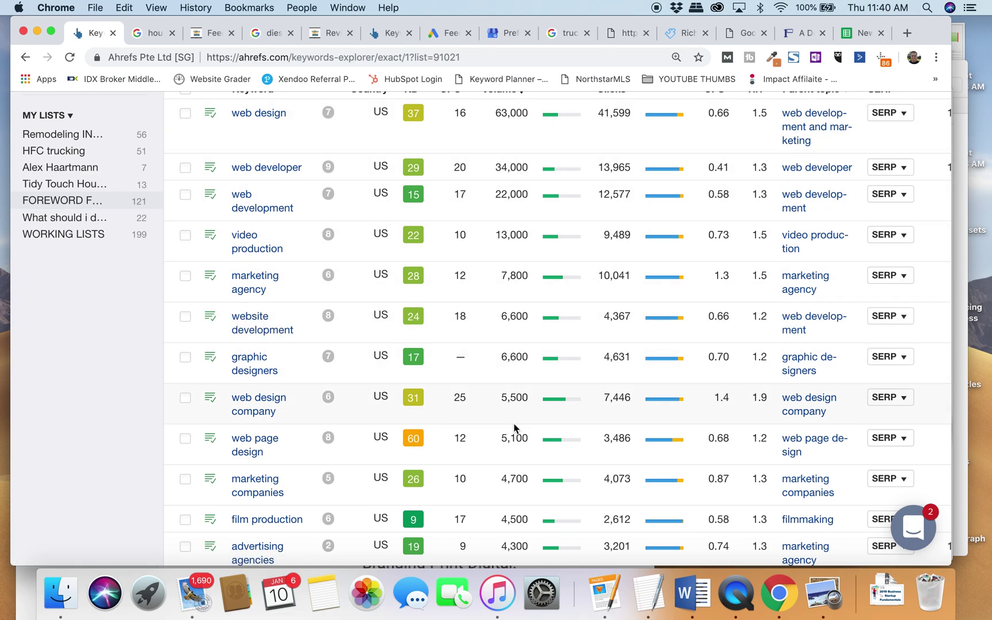
pyautogui.scroll(-3, 515, 455)
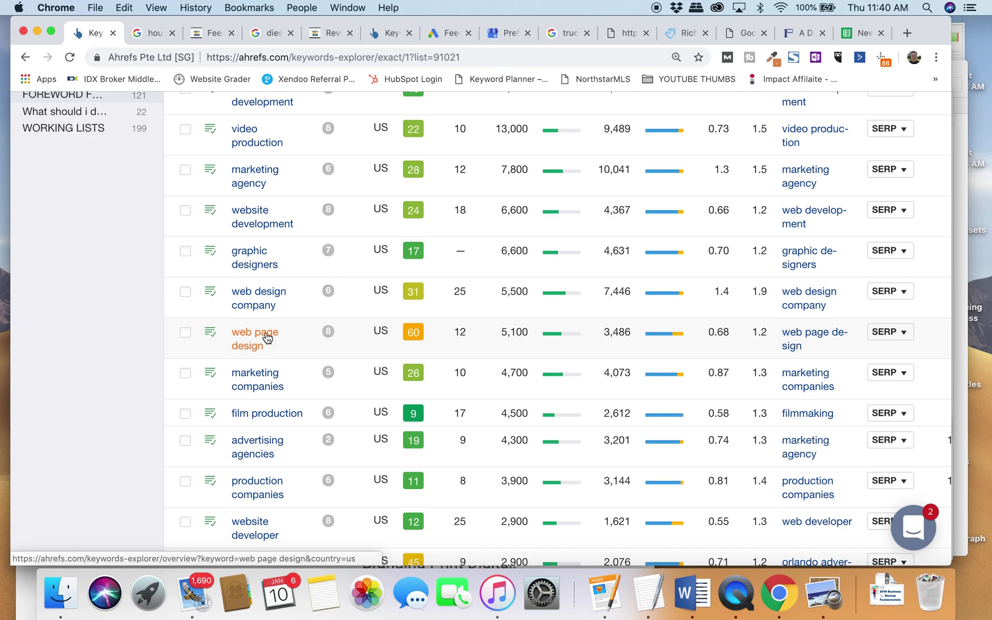
pyautogui.scroll(5, 266, 337)
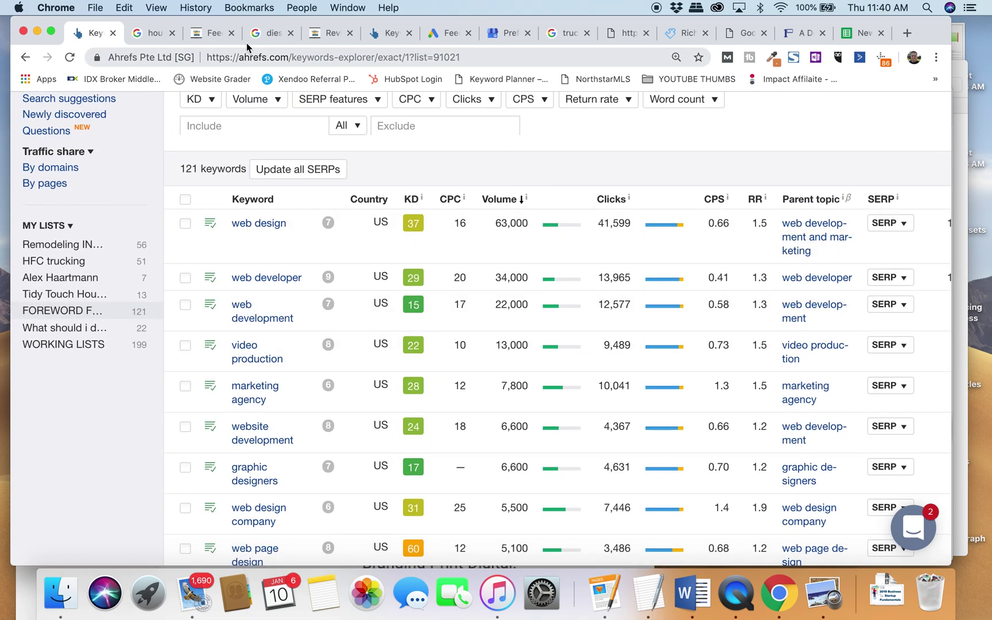
# Search Google for "kitchen remodeling ideas" in place of the house cleaning query.
pyautogui.click(152, 32)
pyautogui.doubleClick(266, 127)
pyautogui.press('super+a')
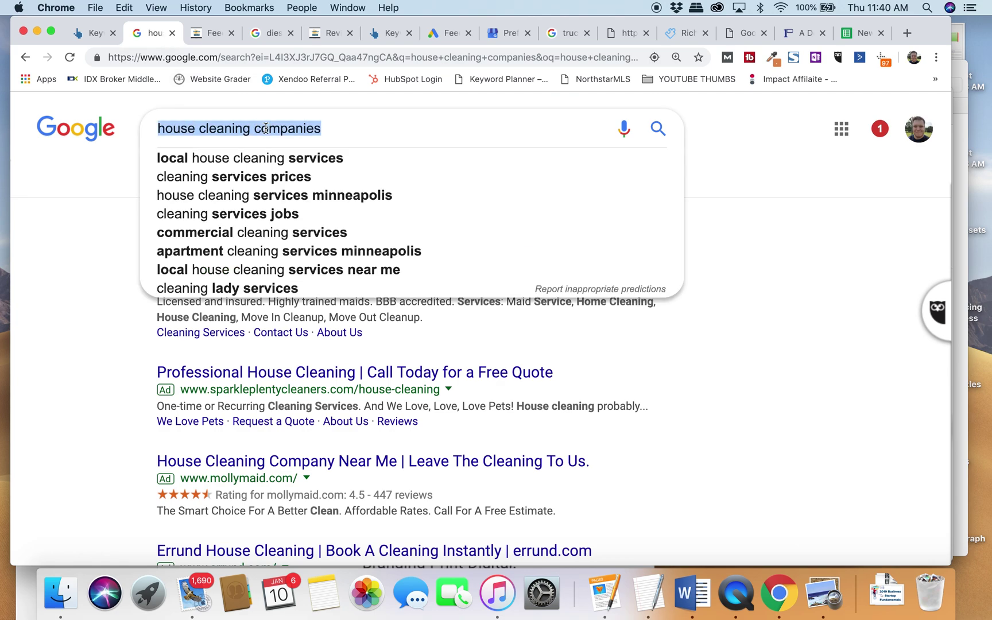
pyautogui.write('kitchen mre')
pyautogui.press('BackSpace')
pyautogui.press('BackSpace')
pyautogui.press('BackSpace')
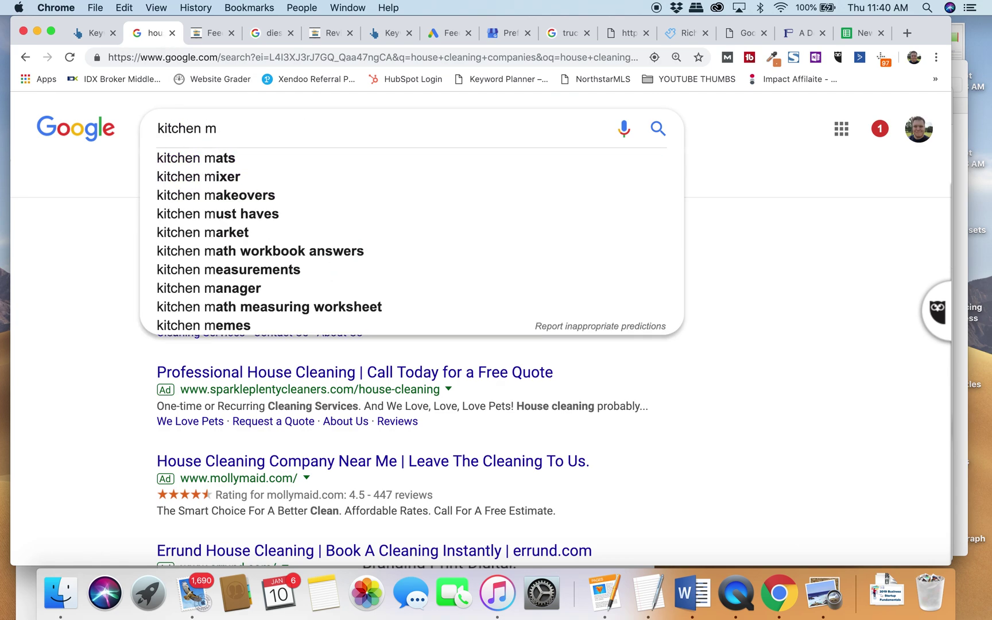
pyautogui.write('remodeling ideas')
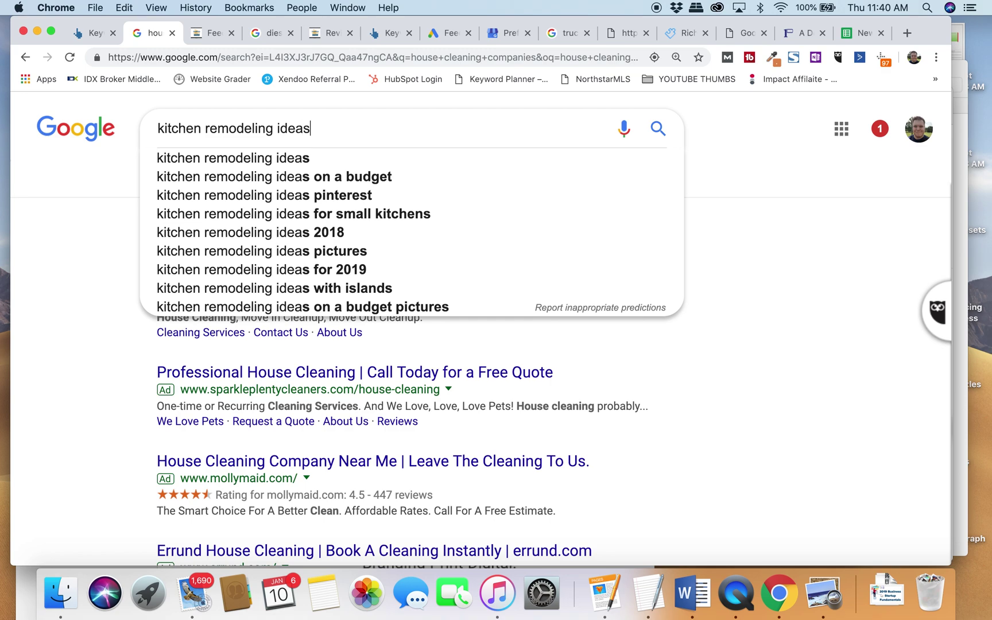
pyautogui.press('Return')
# Open the House Beautiful organic result about 70 kitchen design and remodeling ideas, and return to the Google results.
pyautogui.scroll(-3, 531, 299)
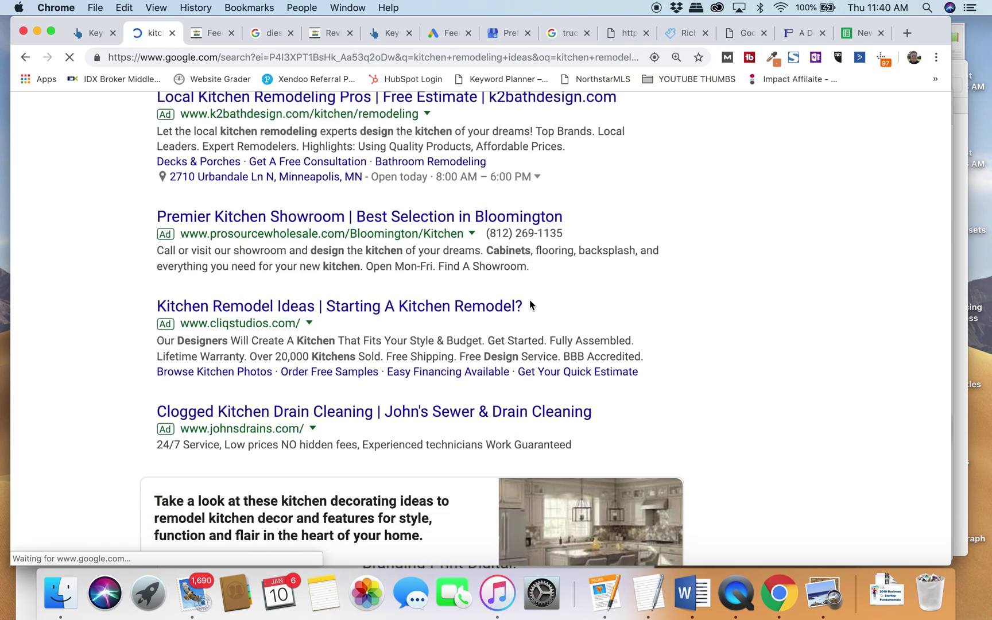
pyautogui.scroll(-5, 333, 250)
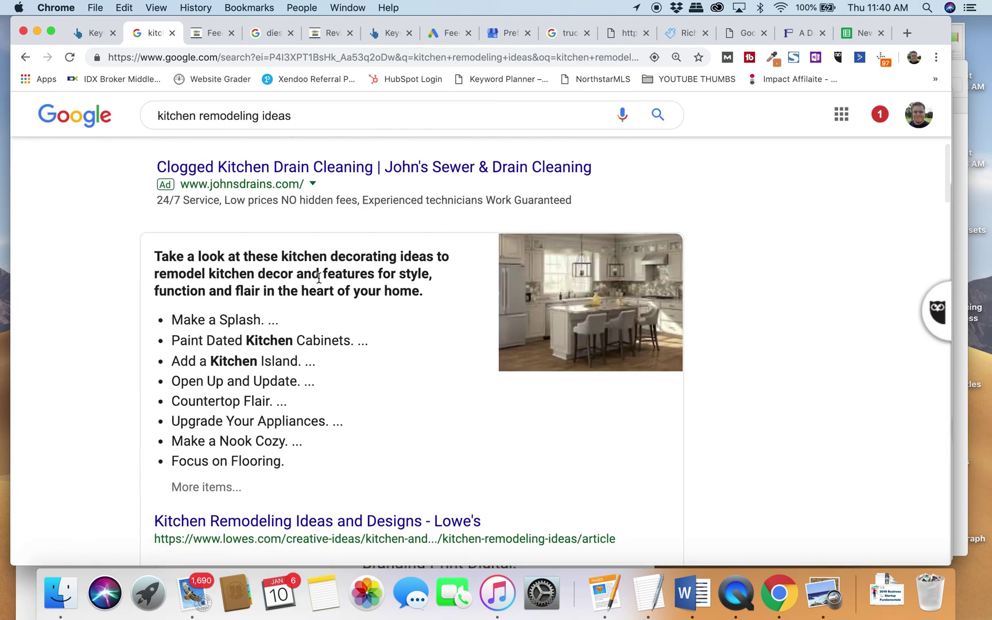
pyautogui.scroll(-3, 342, 396)
pyautogui.scroll(-10, 461, 347)
pyautogui.scroll(-1, 461, 347)
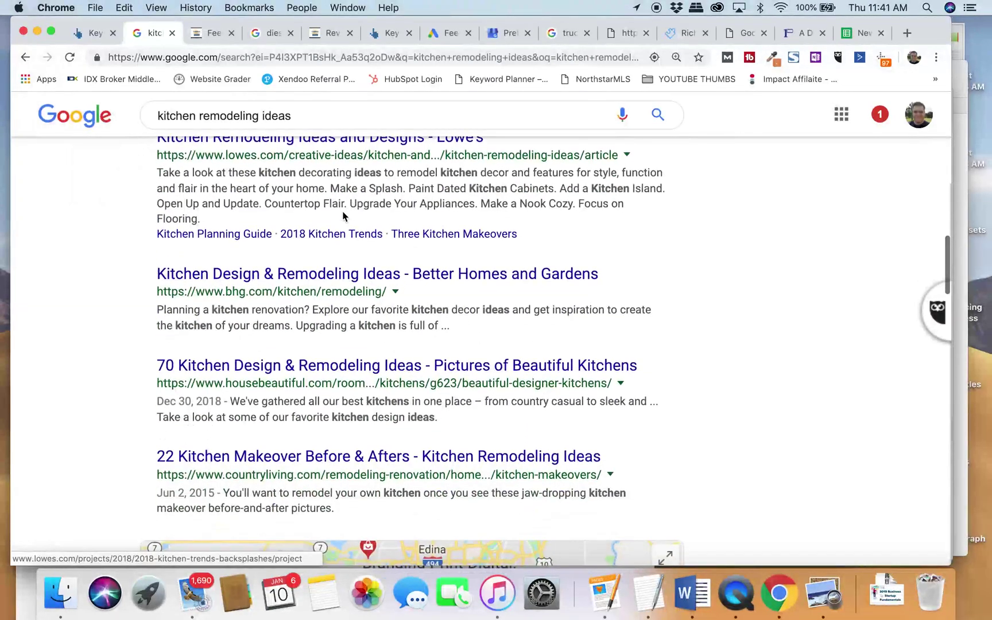
pyautogui.scroll(-9, 293, 198)
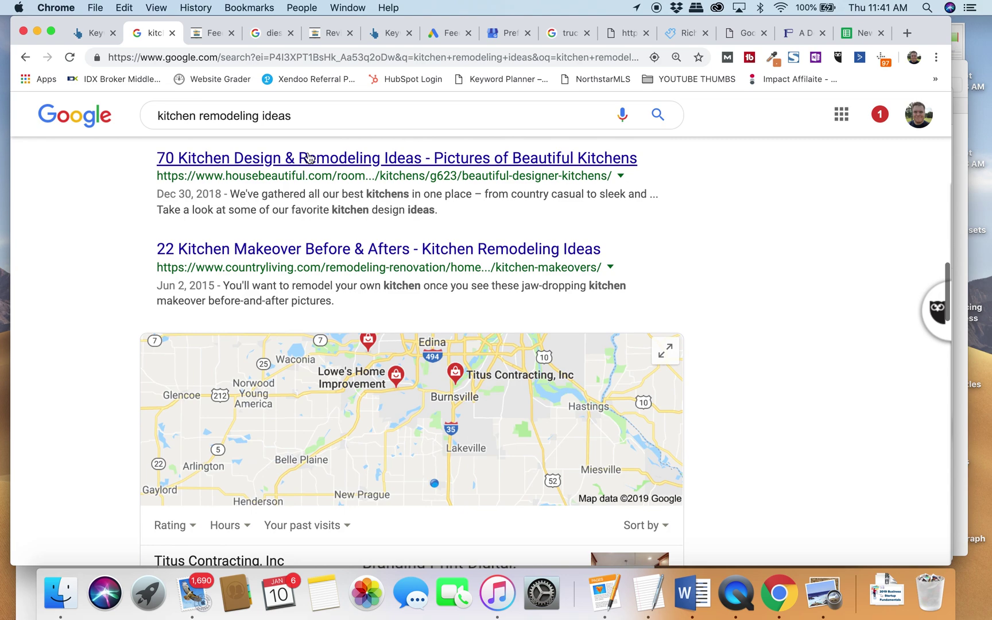
pyautogui.click(310, 161)
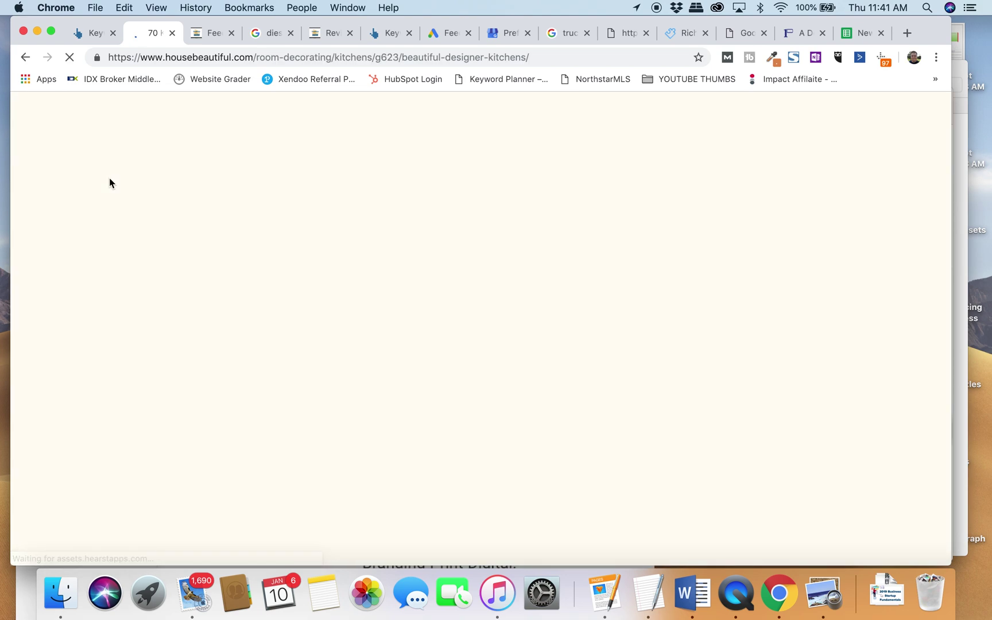
pyautogui.scroll(-10, 58, 186)
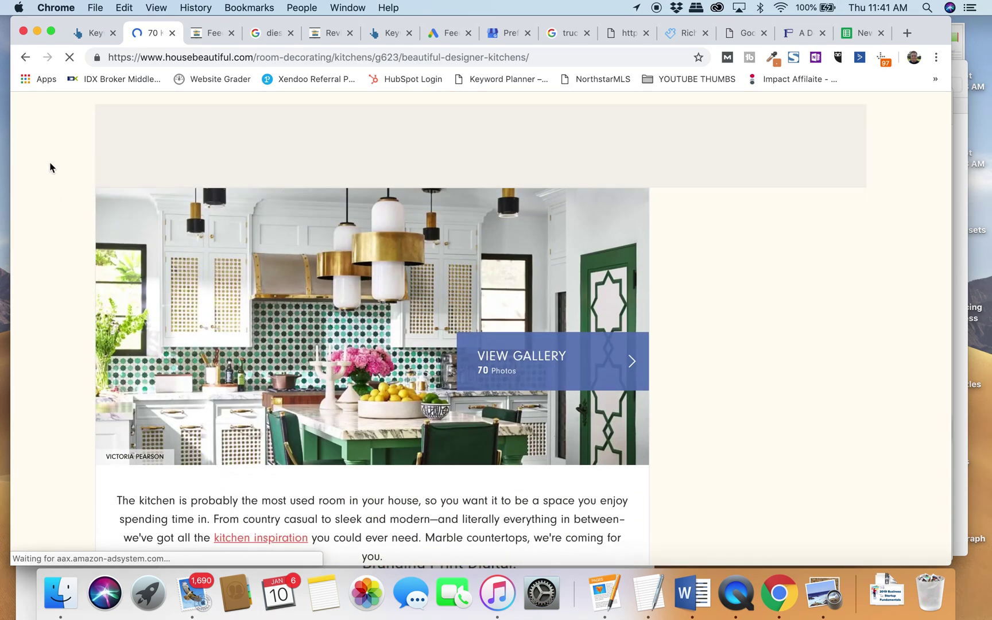
pyautogui.click(25, 58)
pyautogui.scroll(20, 132, 287)
pyautogui.scroll(3, 275, 207)
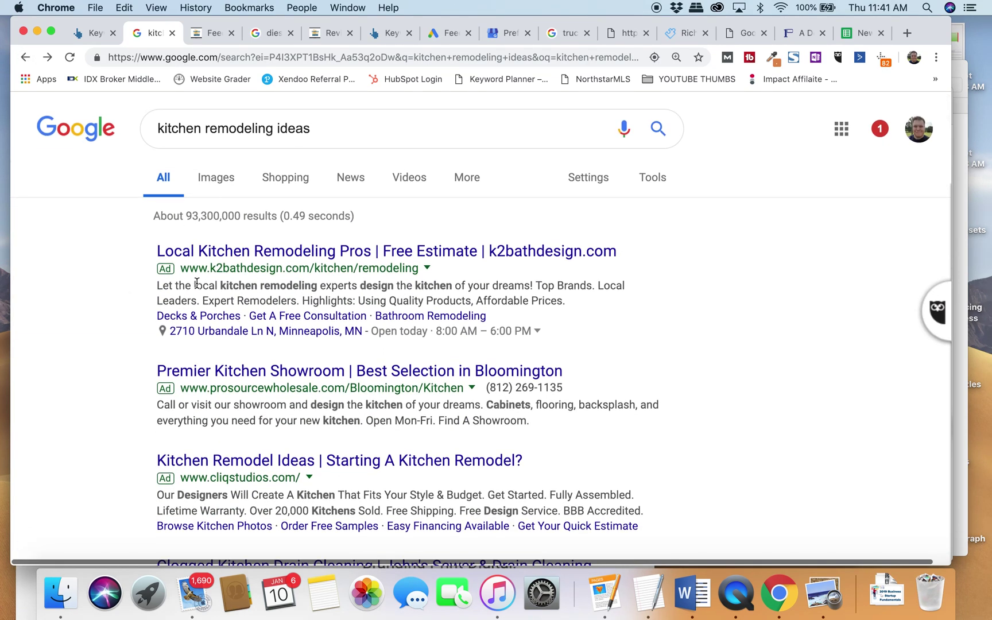
# View the landing page of the K2 Bath Design kitchen remodeling ad, and return to the Google results.
pyautogui.click(241, 259)
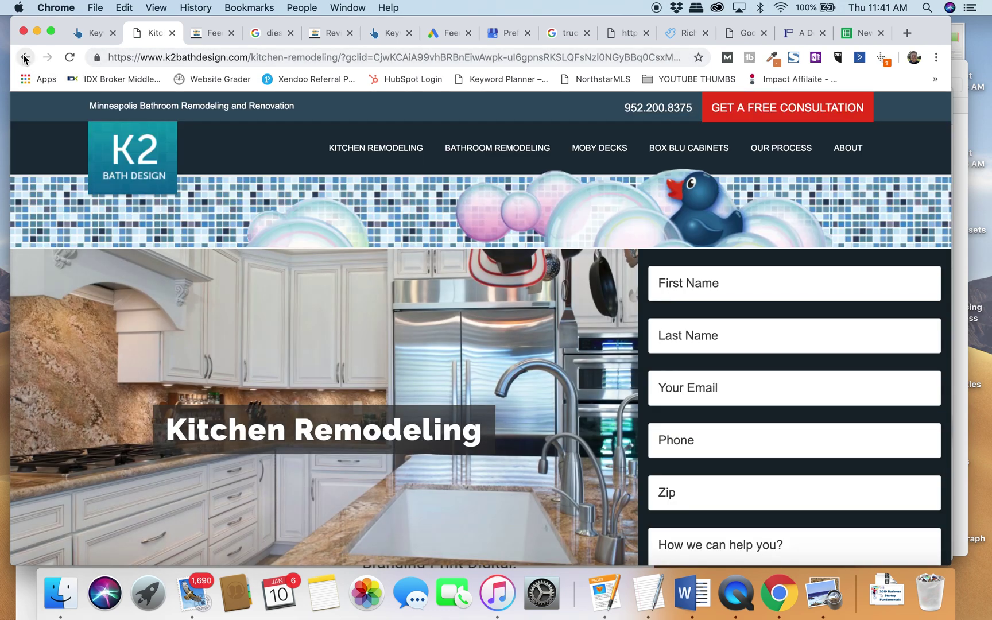
pyautogui.scroll(-5, 285, 259)
pyautogui.scroll(5, 111, 106)
pyautogui.click(24, 57)
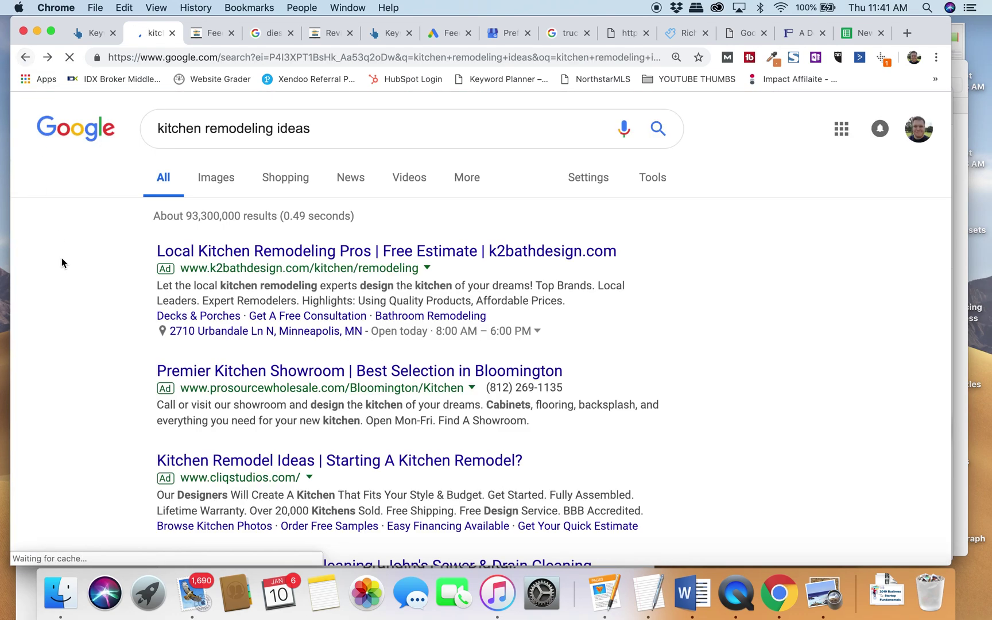
# Change the Google query to "kitchen remodelers near me" and run the search.
pyautogui.click(349, 133)
pyautogui.press('BackSpace')
pyautogui.press('BackSpace')
pyautogui.press('BackSpace')
pyautogui.press('BackSpace')
pyautogui.press('BackSpace')
pyautogui.press('BackSpace')
pyautogui.press('BackSpace')
pyautogui.press('BackSpace')
pyautogui.press('BackSpace')
pyautogui.write('ers near me')
pyautogui.press('Return')
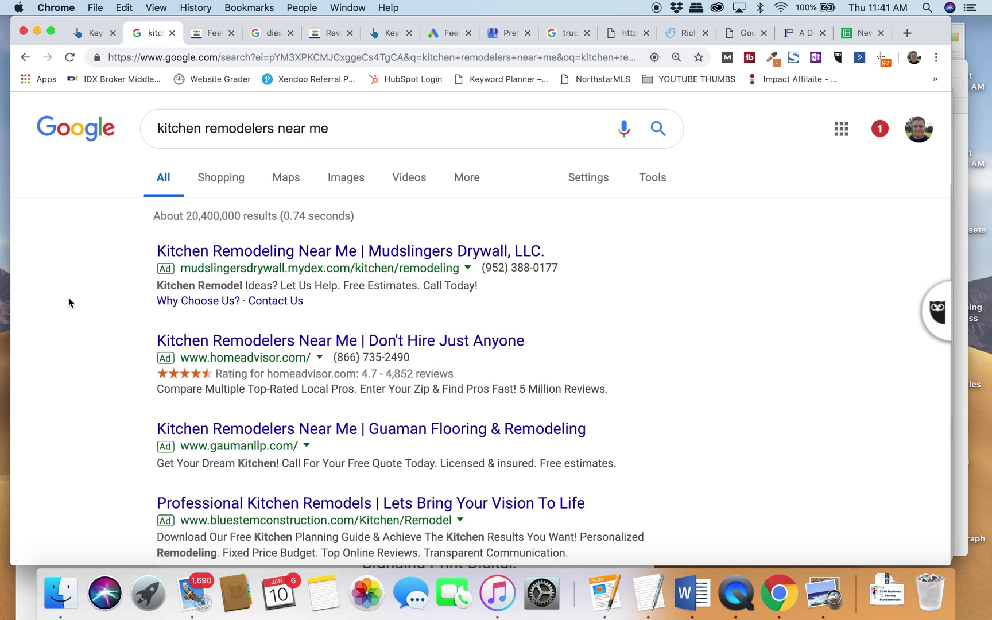
# Examine the paid ads and the local map listings for "kitchen remodelers near me".
pyautogui.scroll(-3, 65, 298)
pyautogui.scroll(3, 115, 304)
pyautogui.scroll(-3, 104, 328)
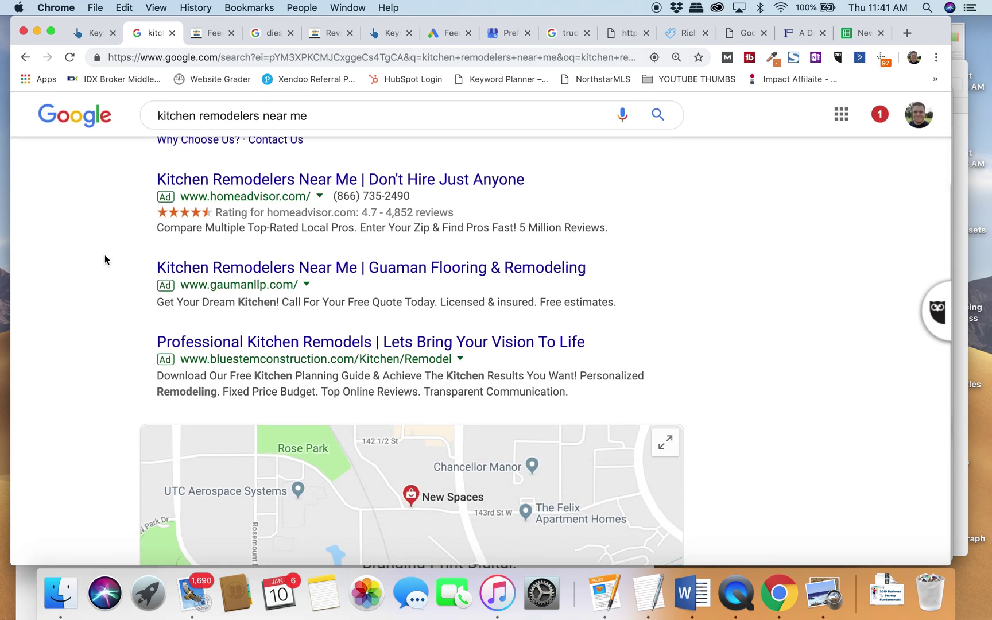
pyautogui.scroll(-4, 105, 261)
pyautogui.scroll(5, 105, 260)
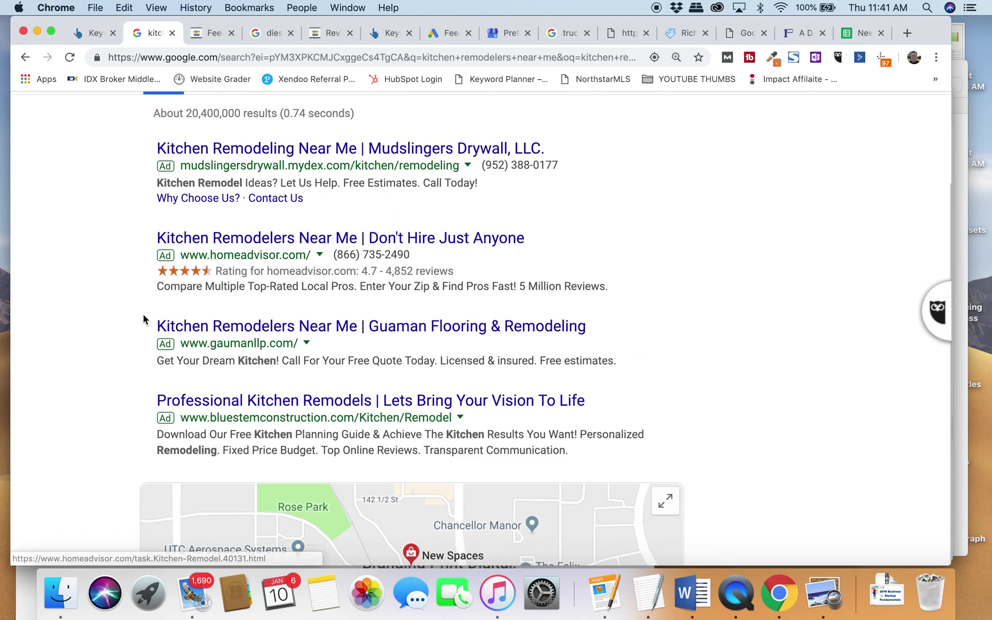
pyautogui.scroll(-7, 142, 314)
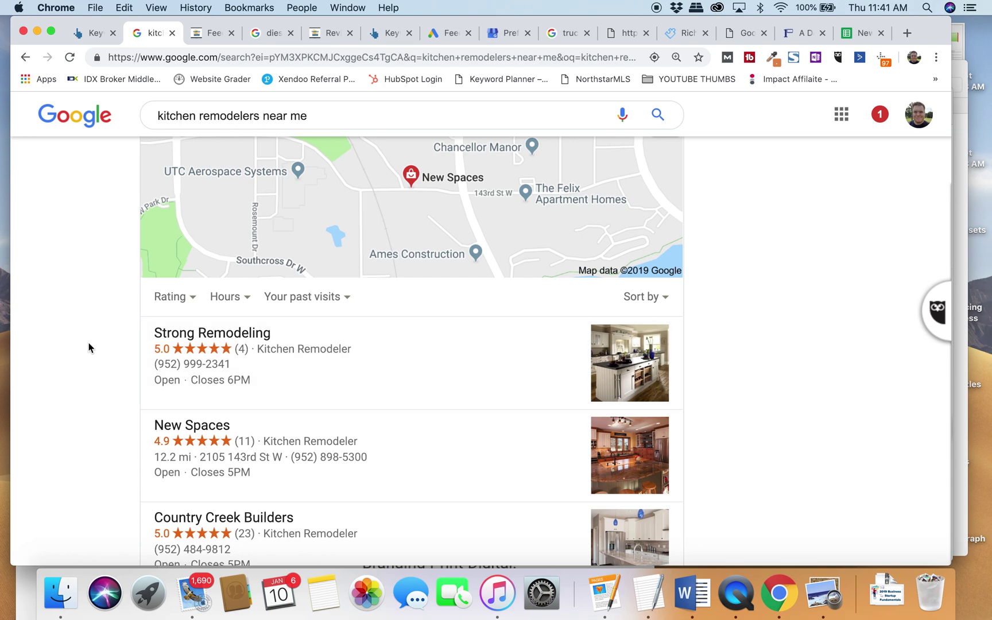
pyautogui.scroll(-4, 121, 343)
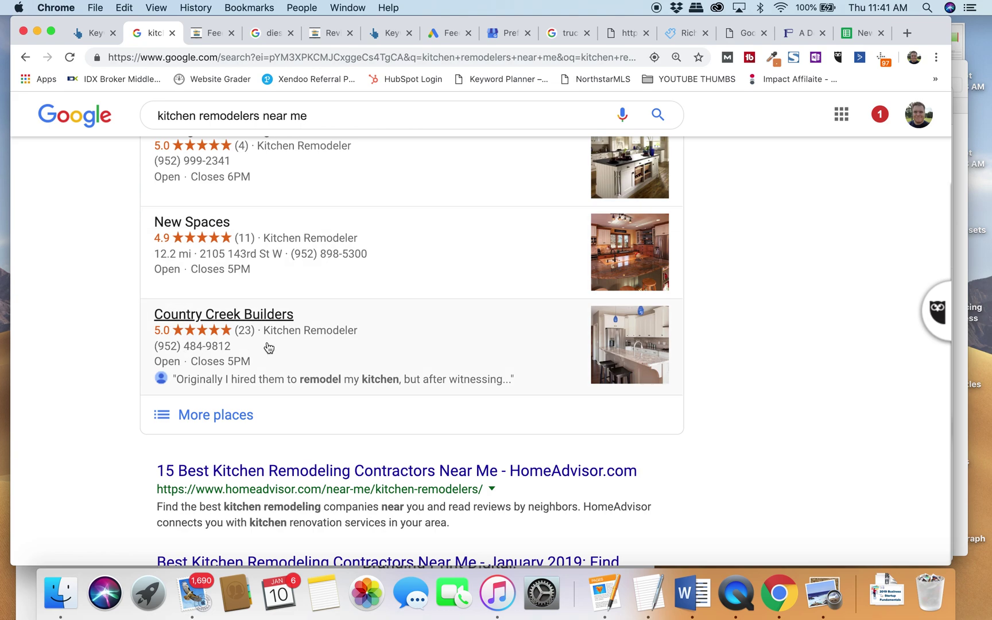
# Examine the organic results below the map, such as HomeAdvisor, Yelp and Thumbtack, and return to the start of the page.
pyautogui.scroll(-5, 91, 299)
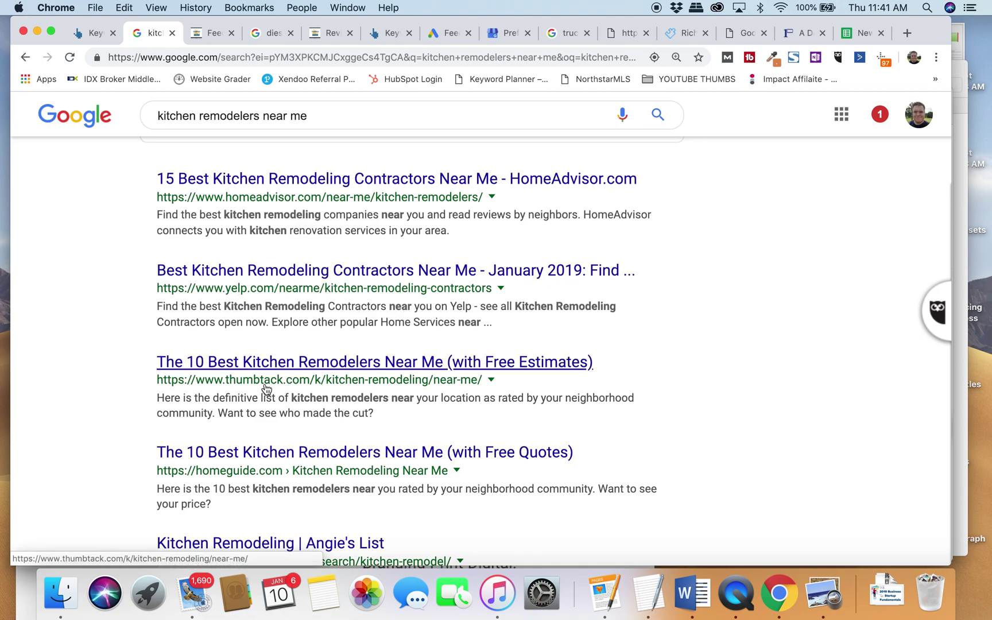
pyautogui.scroll(-3, 113, 355)
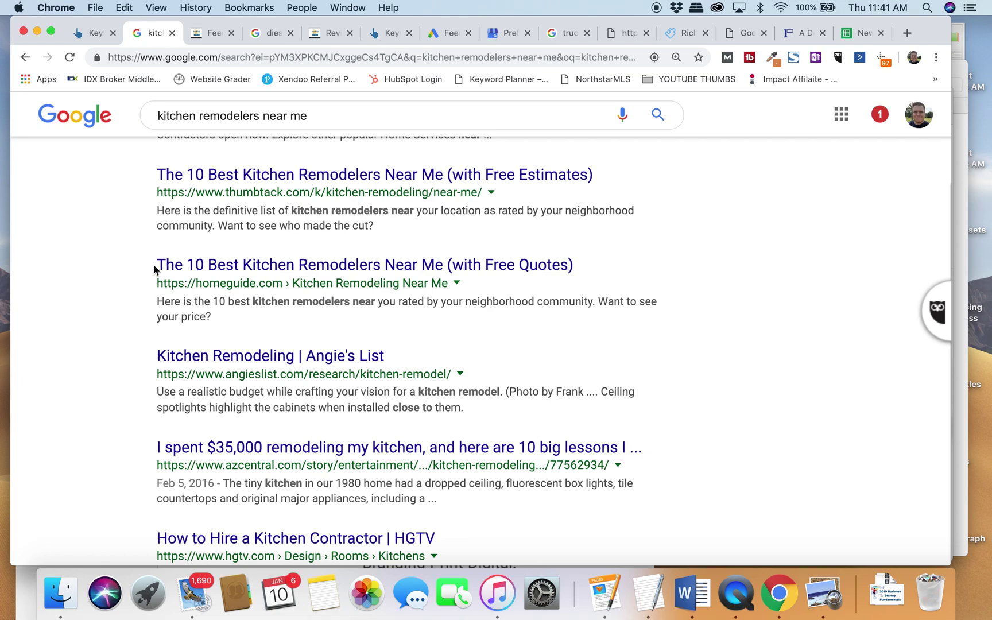
pyautogui.scroll(3, 146, 249)
pyautogui.tripleClick(212, 230)
pyautogui.click(281, 228)
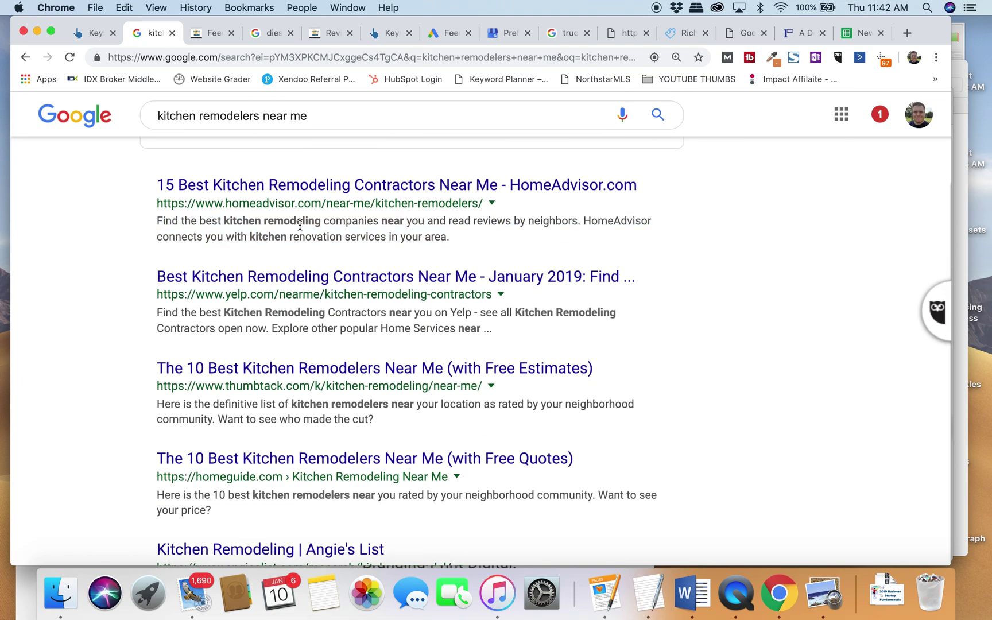
pyautogui.tripleClick(300, 225)
pyautogui.click(302, 232)
pyautogui.scroll(5, 301, 231)
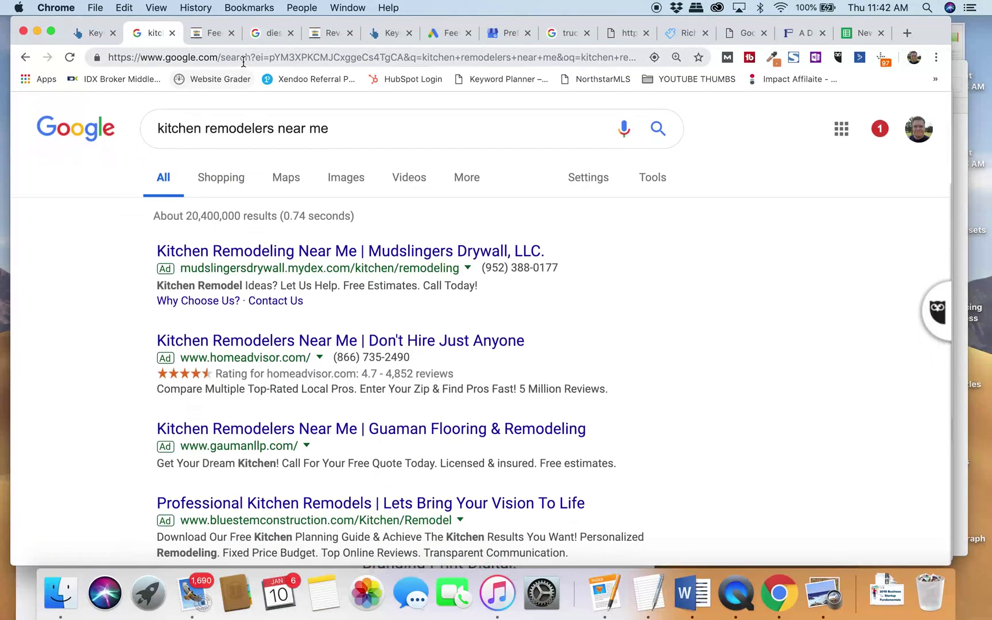
pyautogui.click(268, 35)
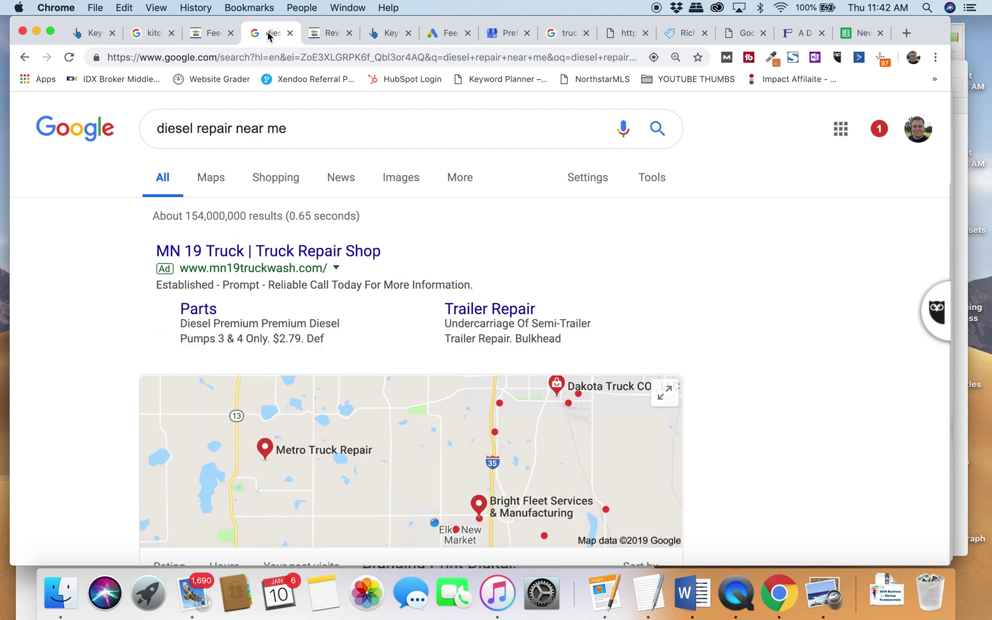
pyautogui.click(147, 36)
pyautogui.doubleClick(344, 132)
pyautogui.click(344, 132)
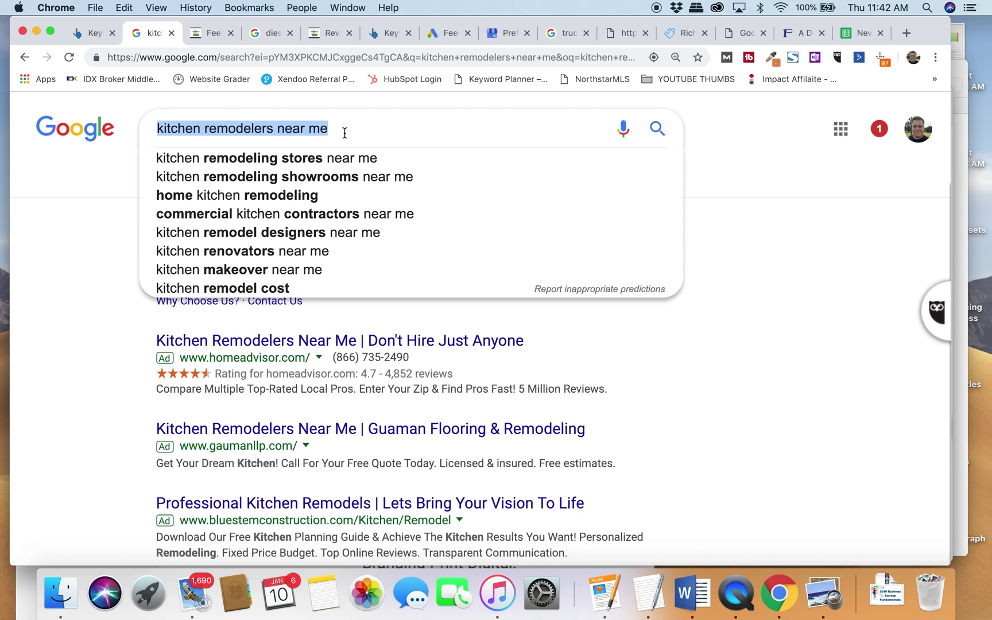
# Switch to Preview, show the "graphic design companies" screenshot full screen, and outline the Neon Lizard Creative ad at the start of the results.
pyautogui.click(823, 593)
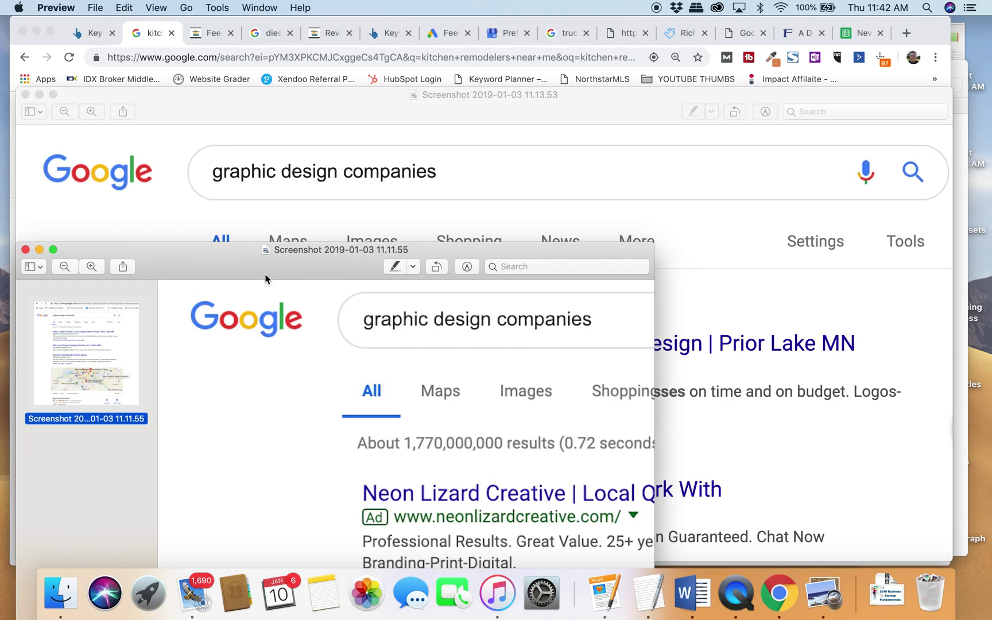
pyautogui.moveTo(194, 255); pyautogui.dragTo(246, 54)
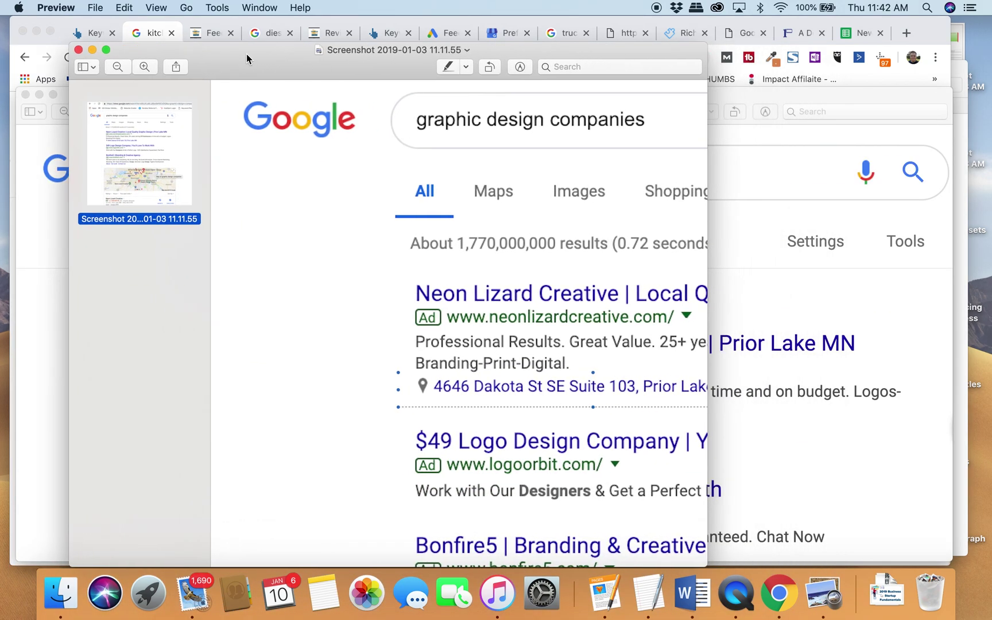
pyautogui.click(107, 51)
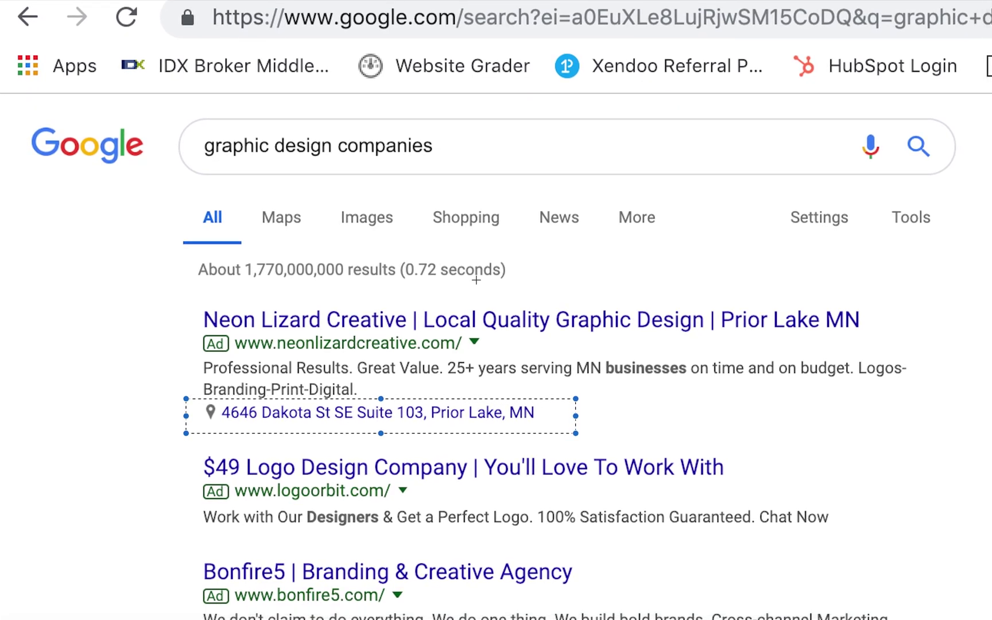
pyautogui.moveTo(59, 5)
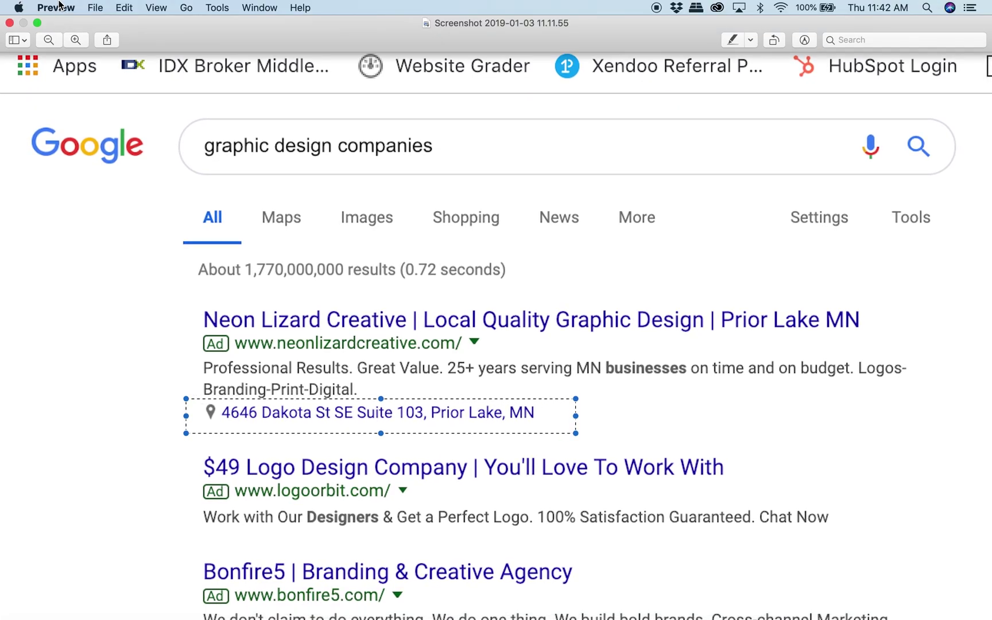
pyautogui.press('Escape')
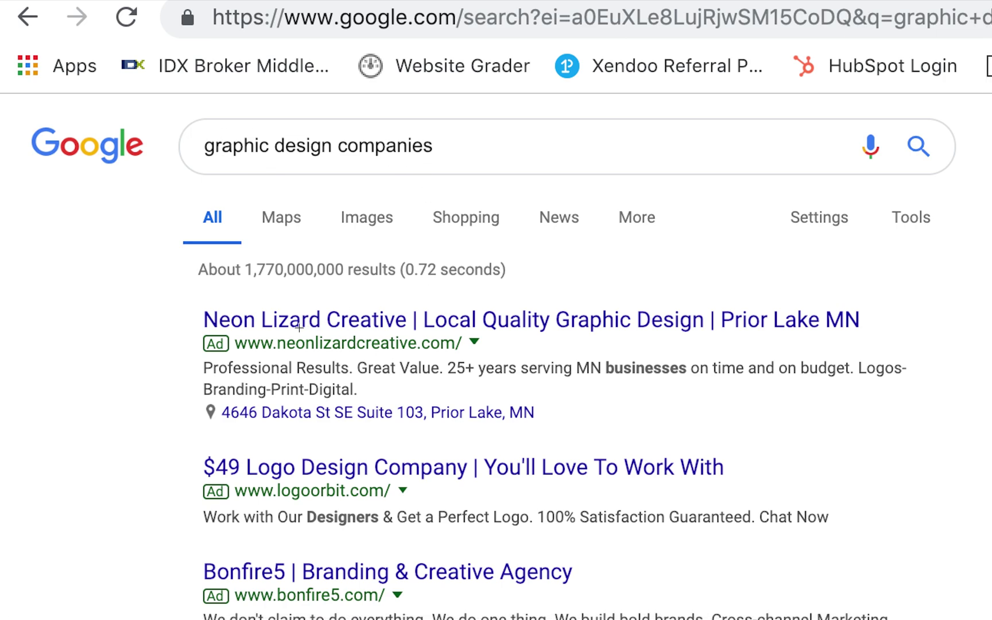
pyautogui.moveTo(213, 301); pyautogui.dragTo(862, 420)
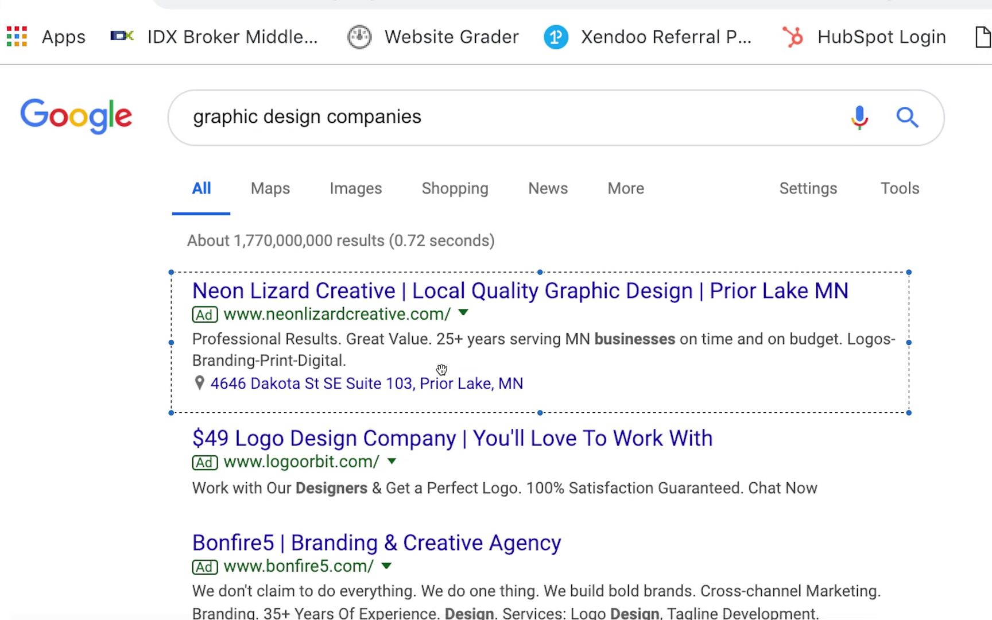
# Outline the Neon Lizard Creative listing below the map in the screenshot, and leave full screen.
pyautogui.scroll(-15, 442, 369)
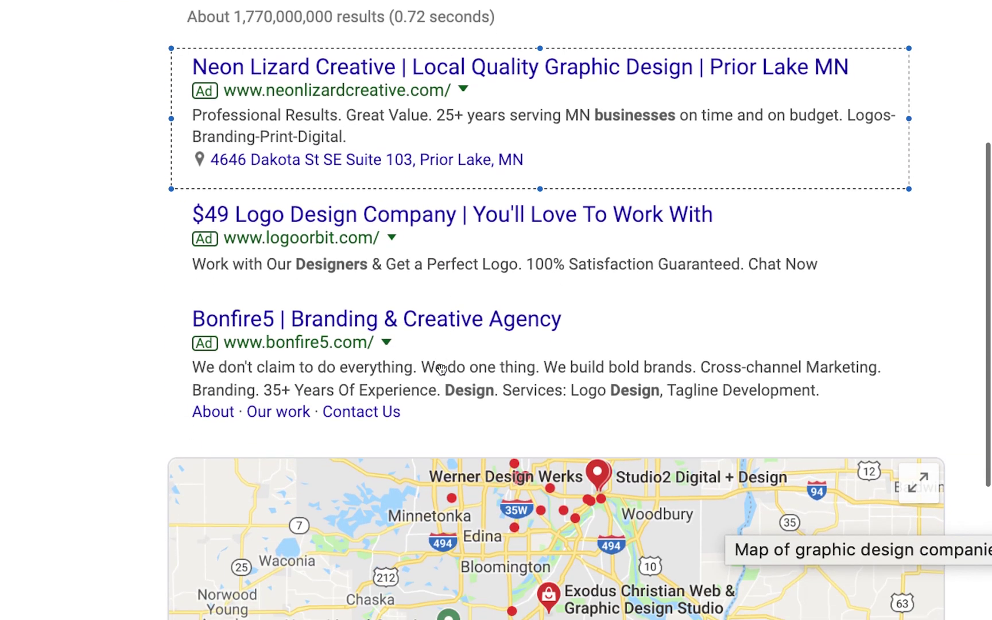
pyautogui.scroll(-1, 708, 411)
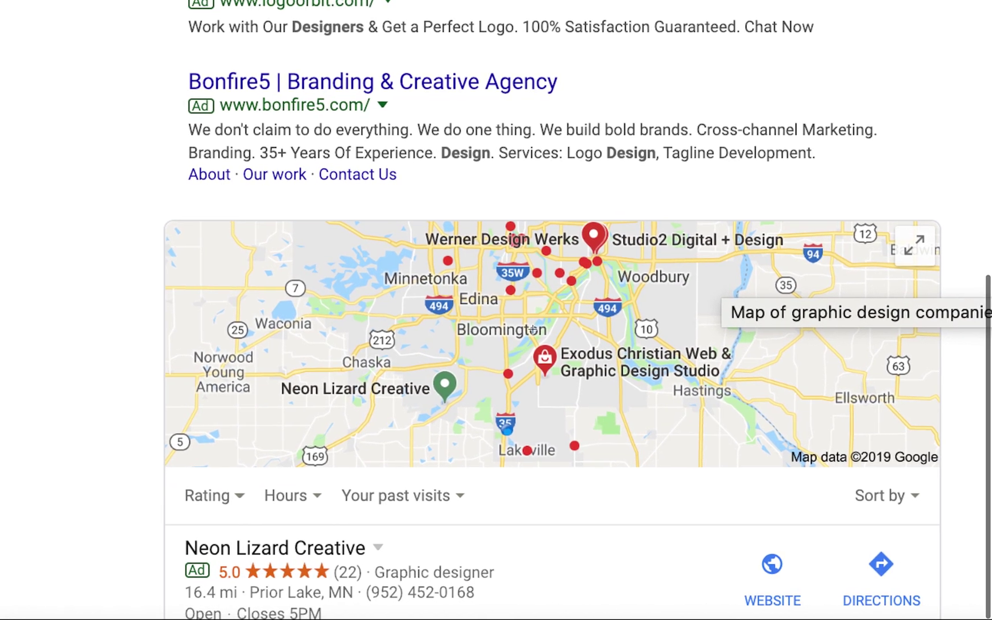
pyautogui.moveTo(160, 549); pyautogui.dragTo(528, 605)
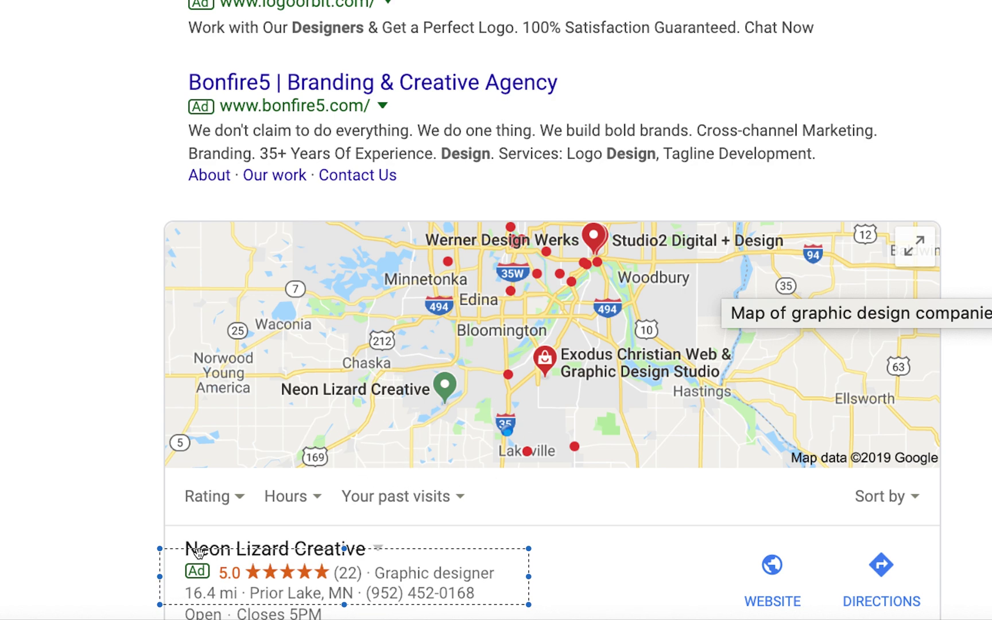
pyautogui.moveTo(466, 590); pyautogui.dragTo(518, 615)
pyautogui.moveTo(323, 2)
pyautogui.click(38, 23)
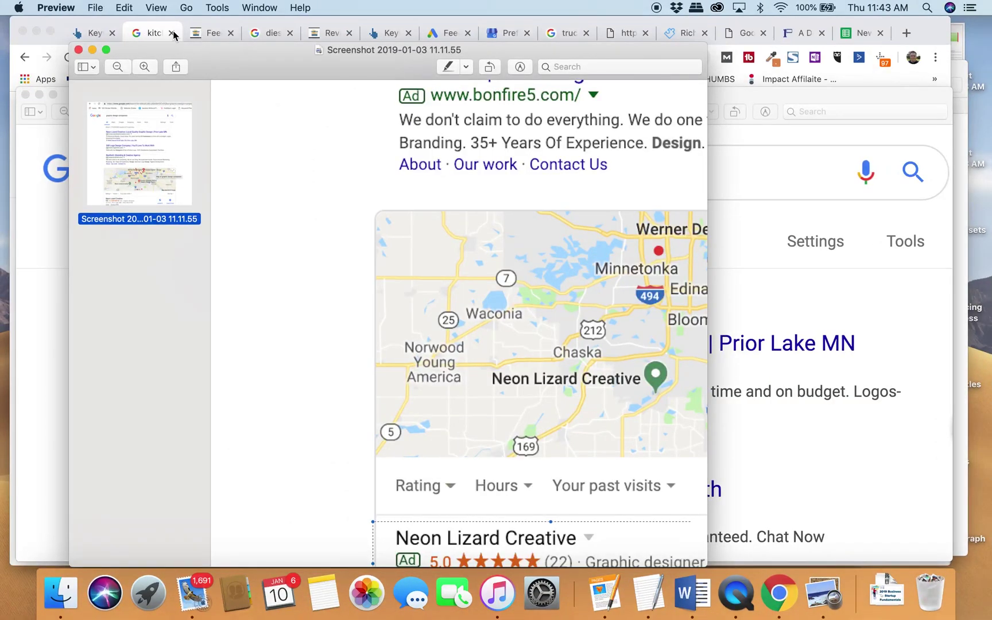
# Switch back to Chrome and search Google for "house cleaners near me".
pyautogui.click(158, 38)
pyautogui.click(185, 59)
pyautogui.write('house cleaners n')
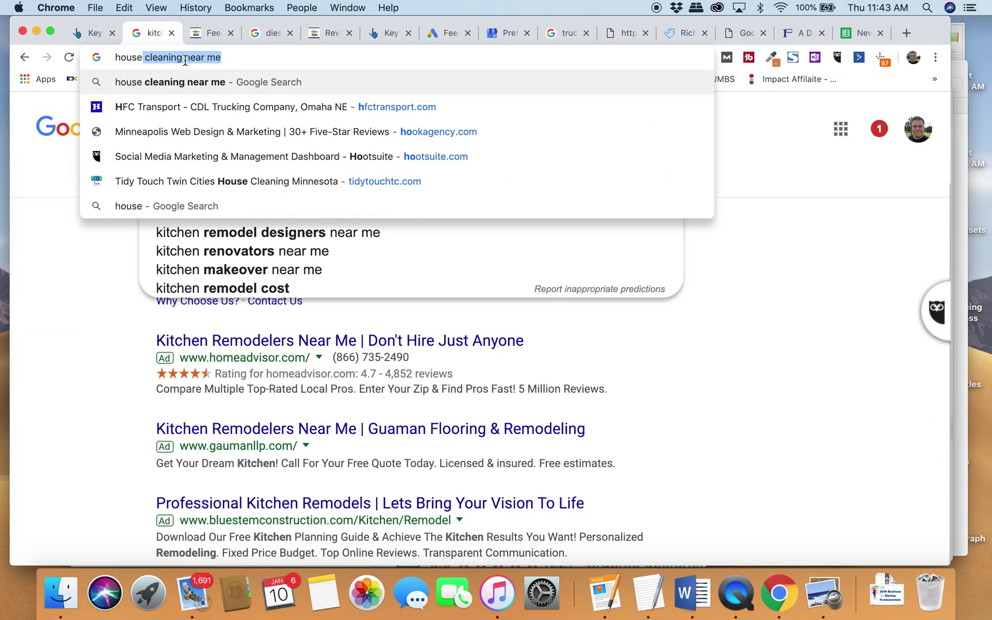
pyautogui.write('ear')
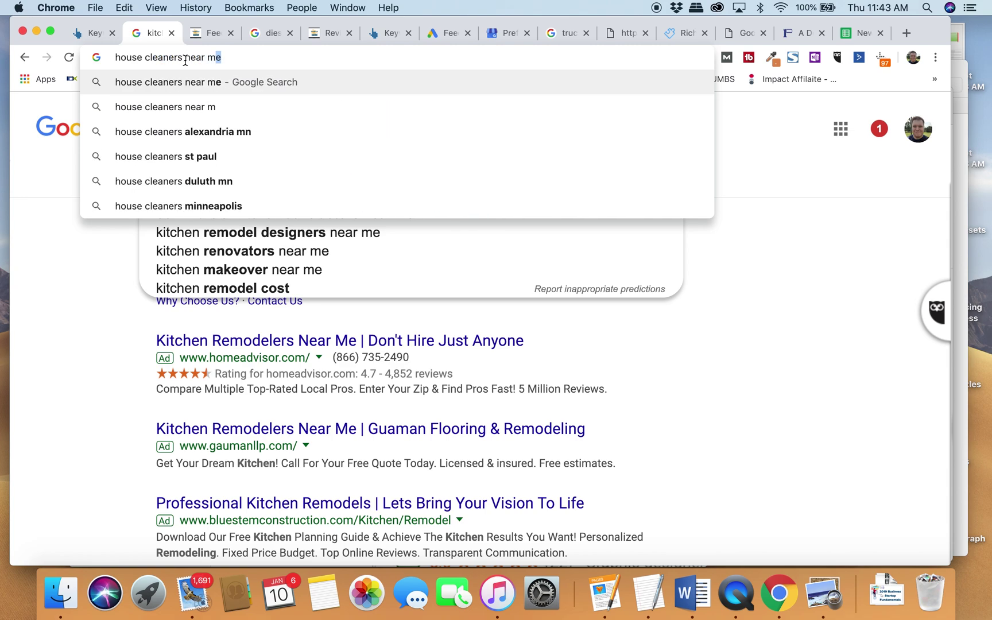
pyautogui.press('Return')
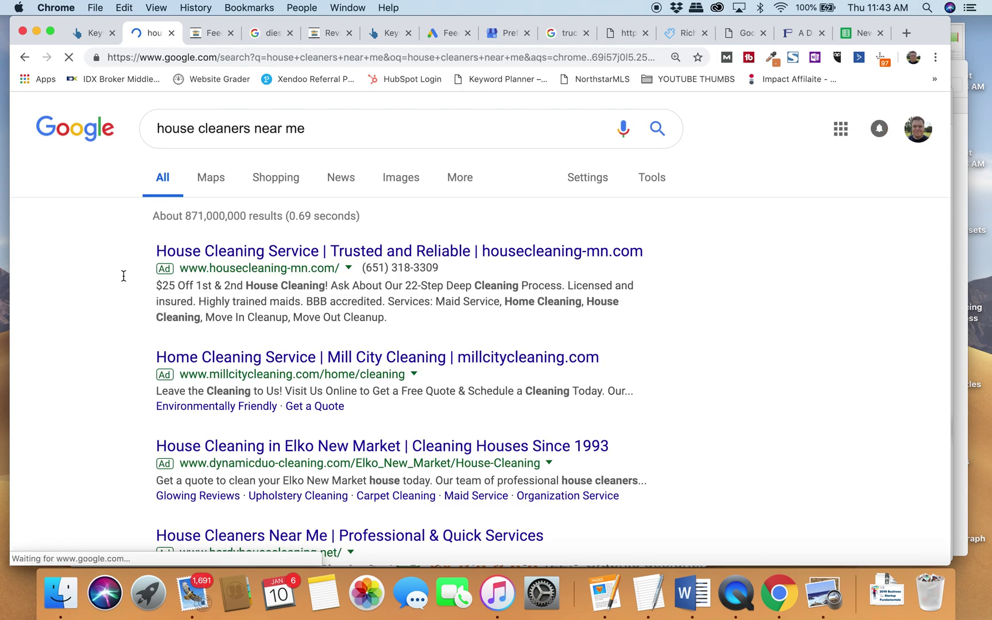
# Examine the paid ads, the local map listings and the first organic results for "house cleaners near me".
pyautogui.scroll(-3, 124, 279)
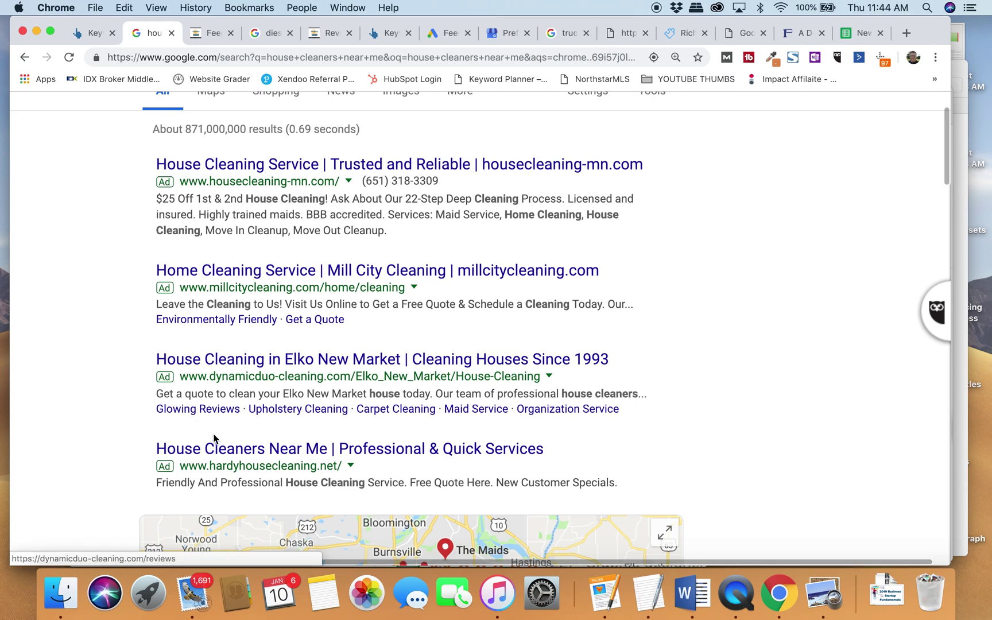
pyautogui.scroll(-7, 149, 330)
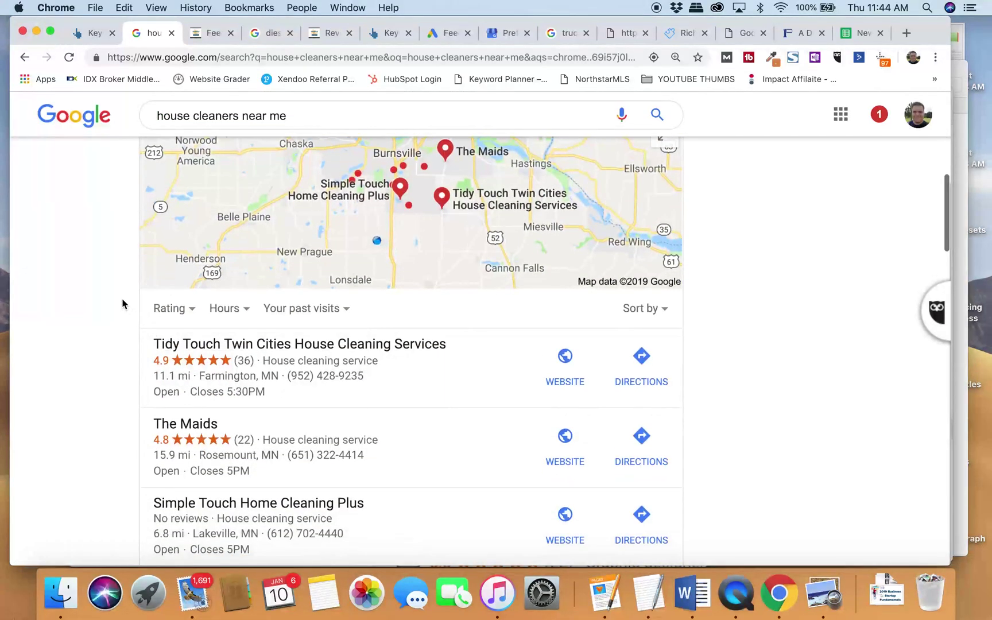
pyautogui.scroll(-1, 121, 300)
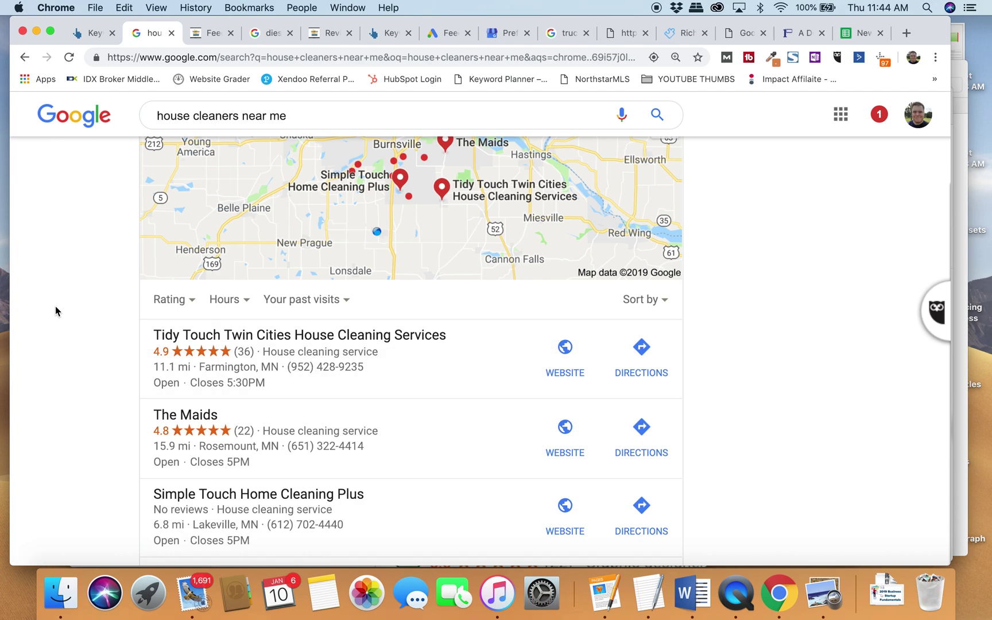
pyautogui.scroll(4, 89, 354)
pyautogui.scroll(-3, 301, 350)
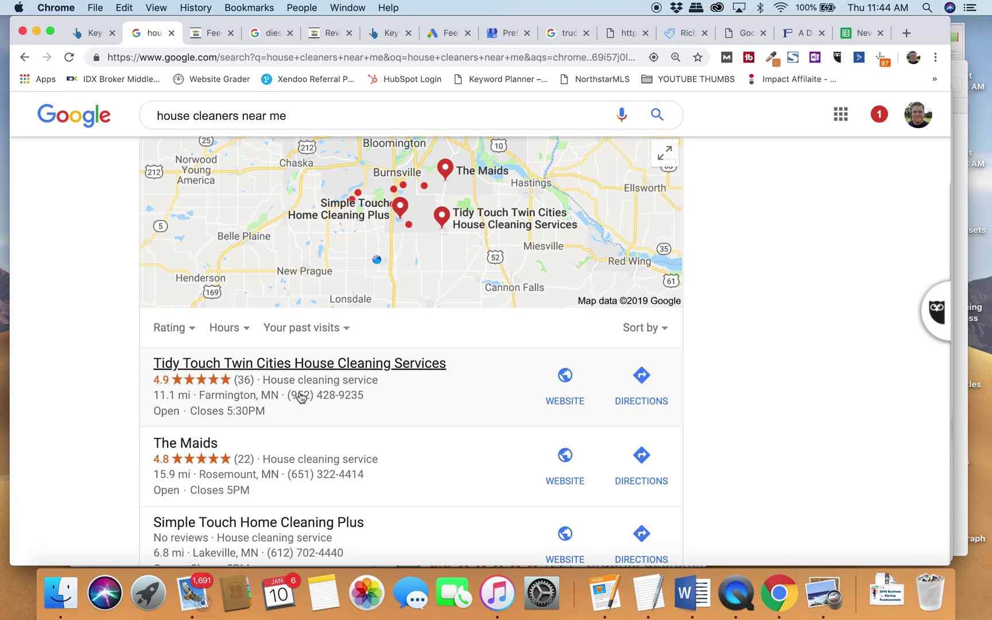
pyautogui.scroll(-4, 106, 334)
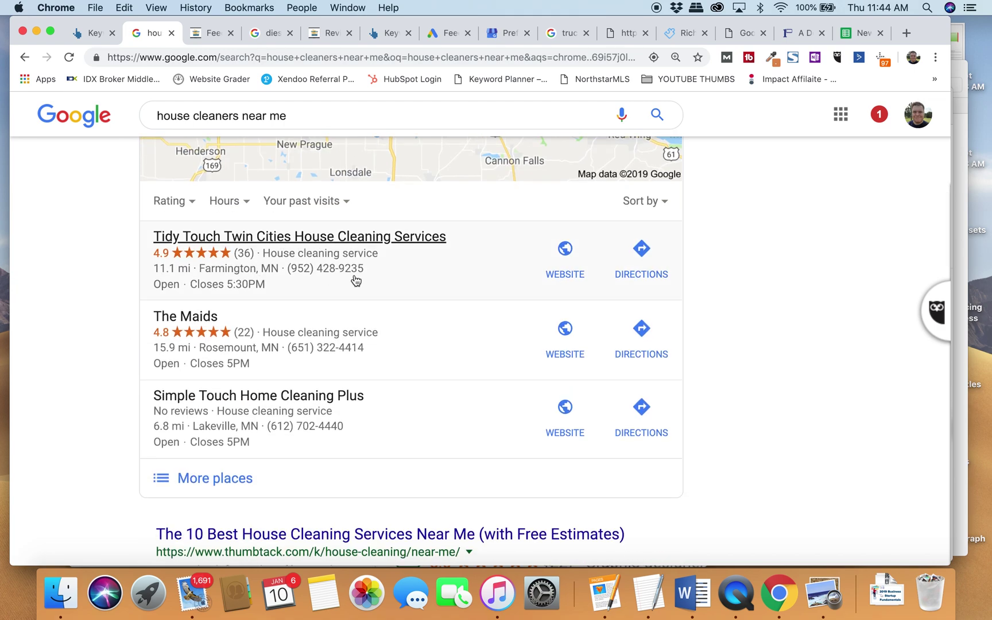
pyautogui.scroll(2, 352, 281)
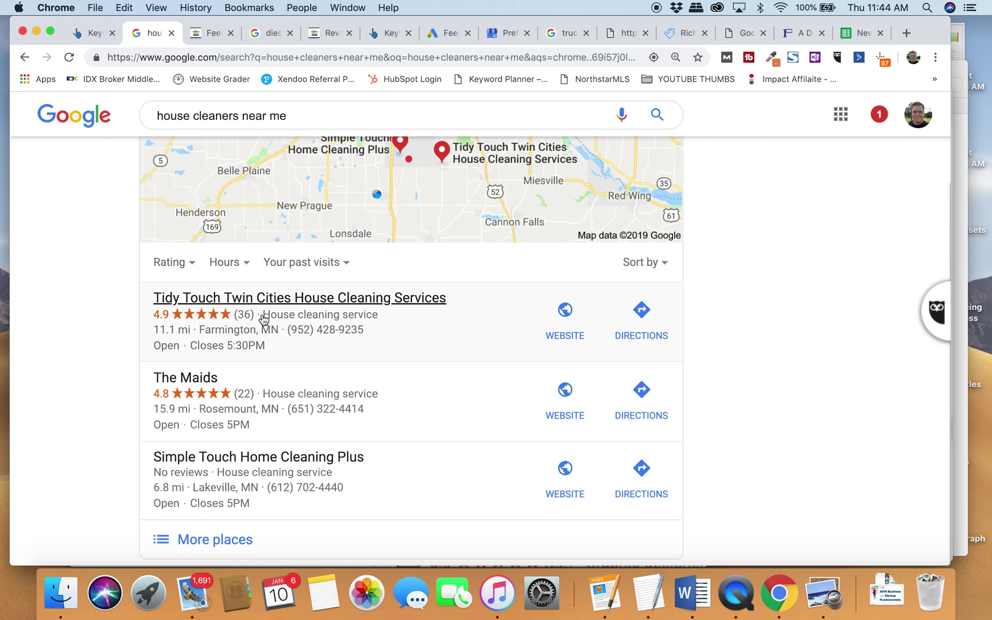
pyautogui.scroll(-10, 83, 321)
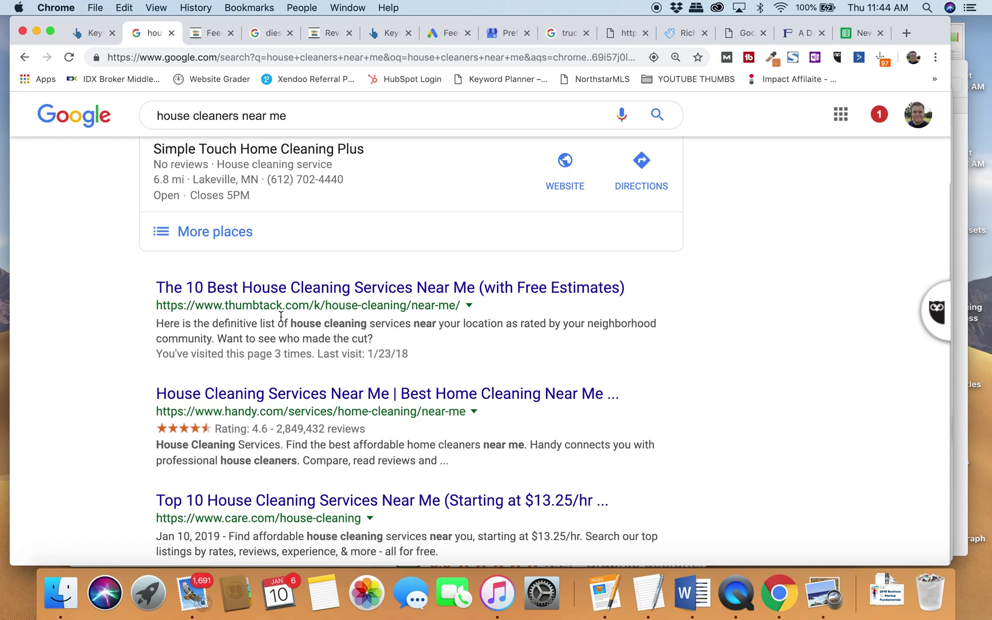
# Open the Tidy Touch Twin Cities House Cleaning Services map listing and review its details, photos and review summary.
pyautogui.scroll(8, 95, 318)
pyautogui.click(326, 297)
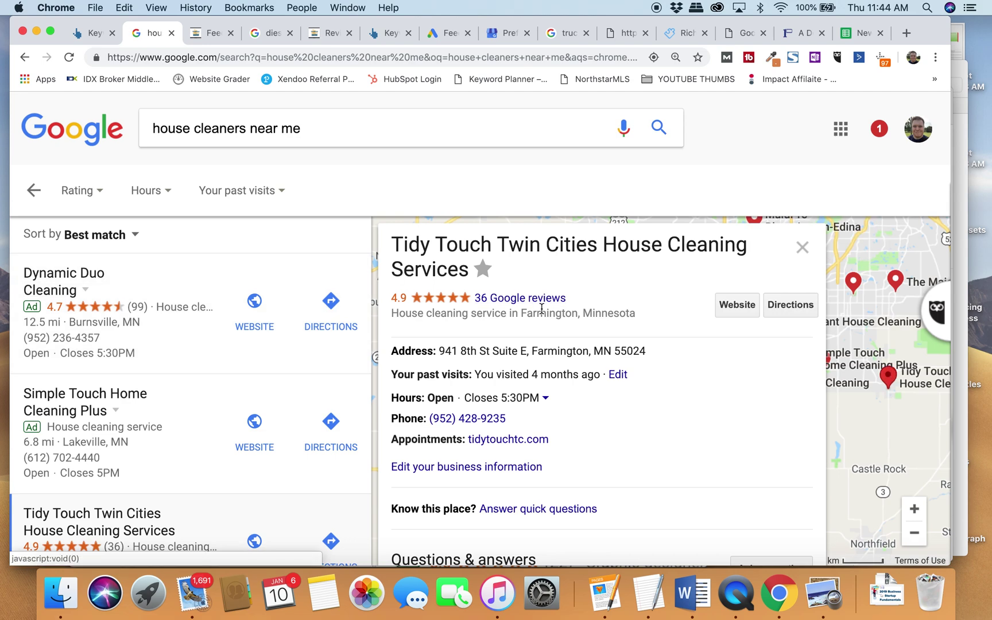
pyautogui.scroll(-10, 598, 387)
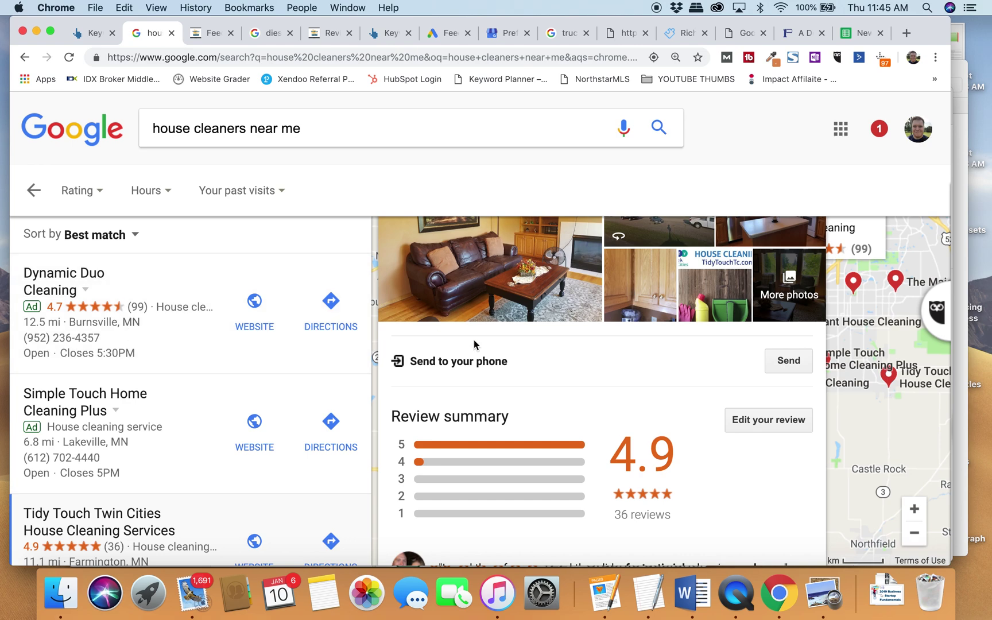
pyautogui.scroll(5, 505, 368)
# View the sponsored Dynamic Duo Cleaning listing, close it to see its pin on the map, and reopen the listing.
pyautogui.click(164, 338)
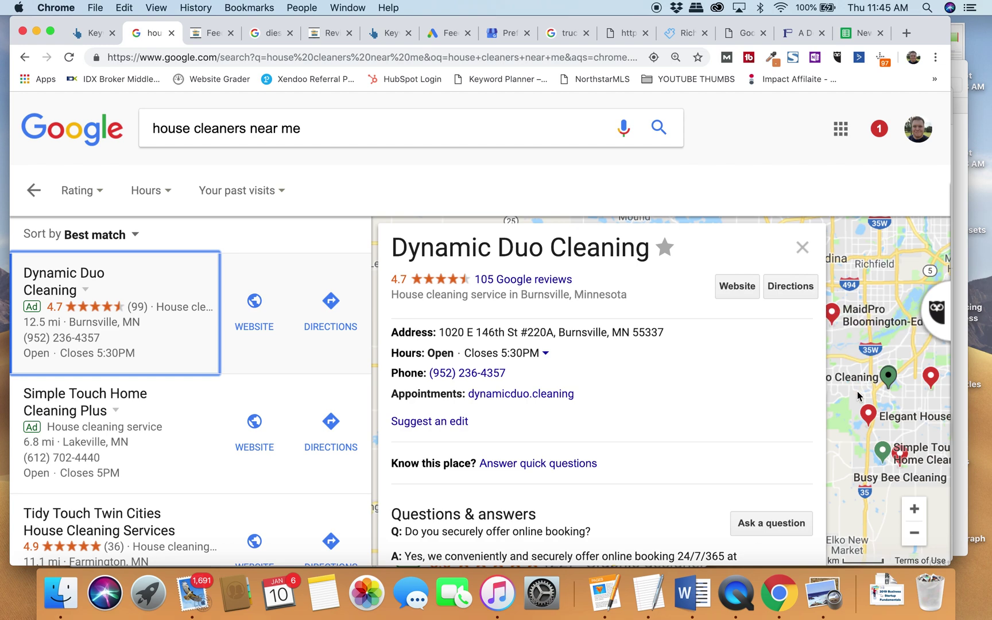
pyautogui.click(803, 248)
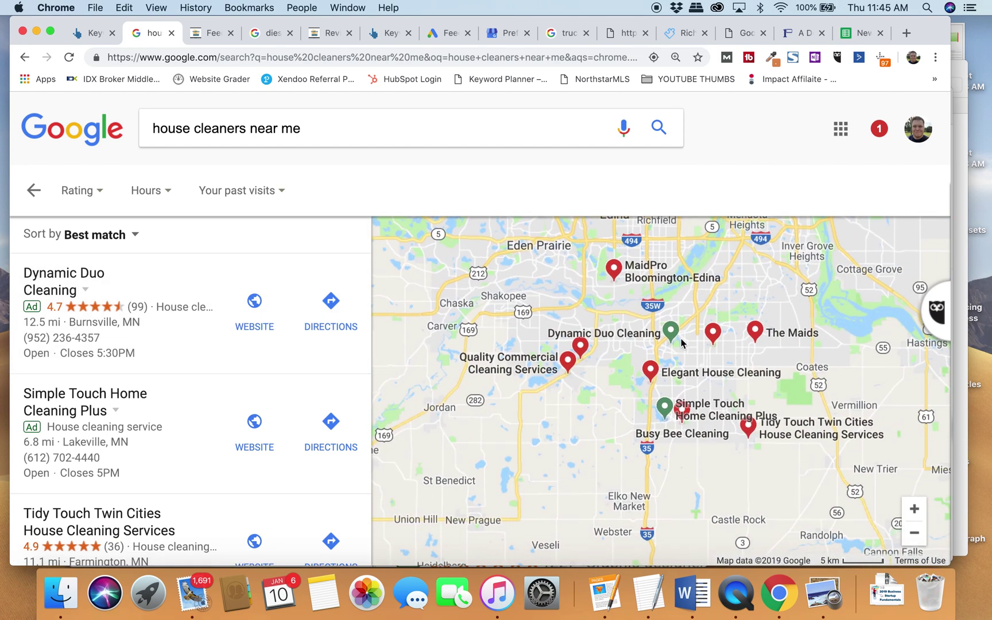
pyautogui.moveTo(673, 337)
pyautogui.click(178, 356)
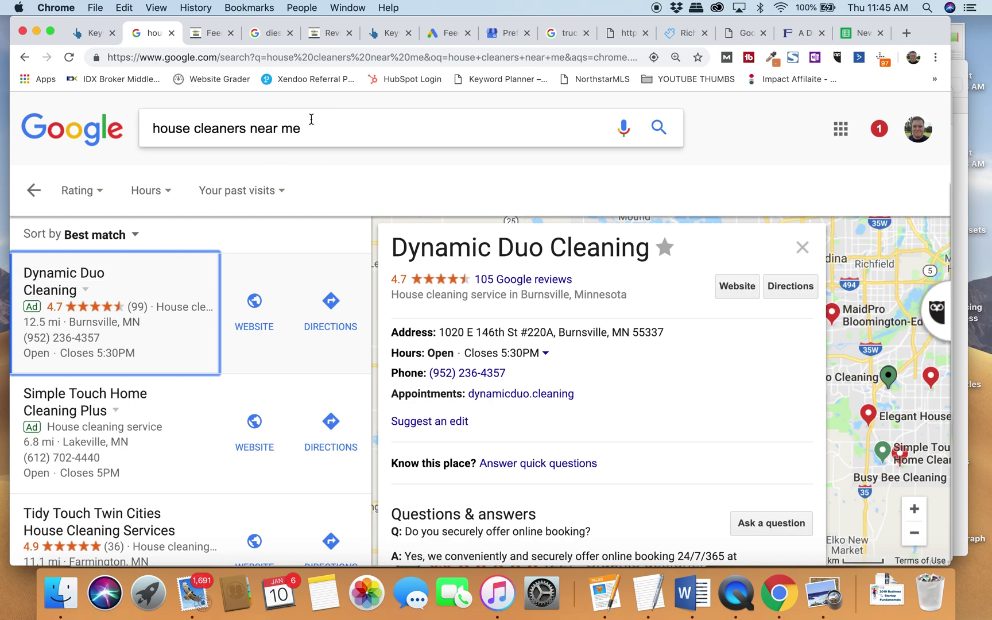
# Return to the Google home page and show the recent searches for the empty search box.
pyautogui.tripleClick(325, 131)
pyautogui.click(325, 131)
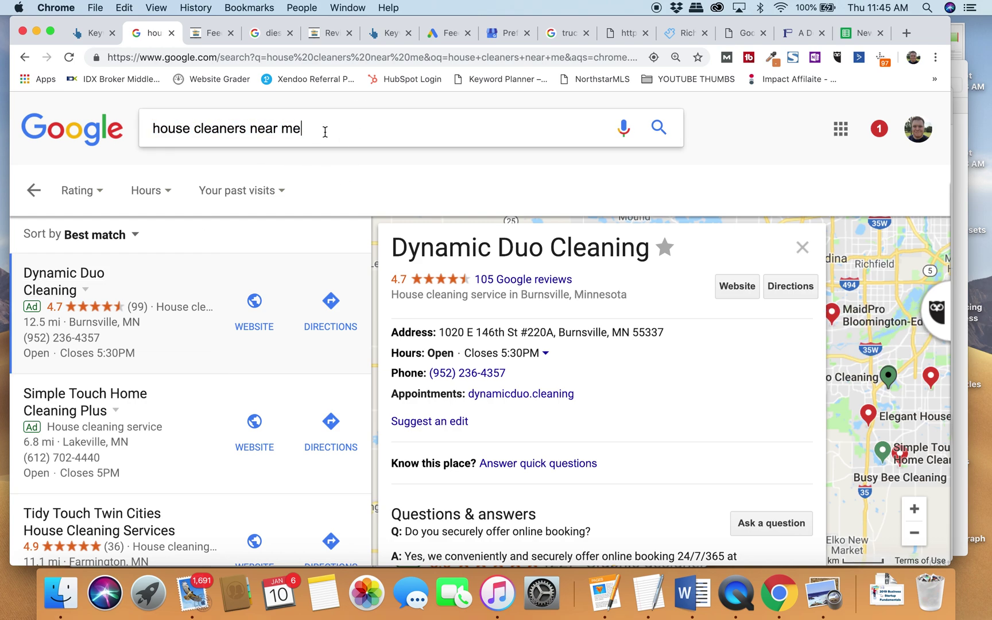
pyautogui.click(62, 131)
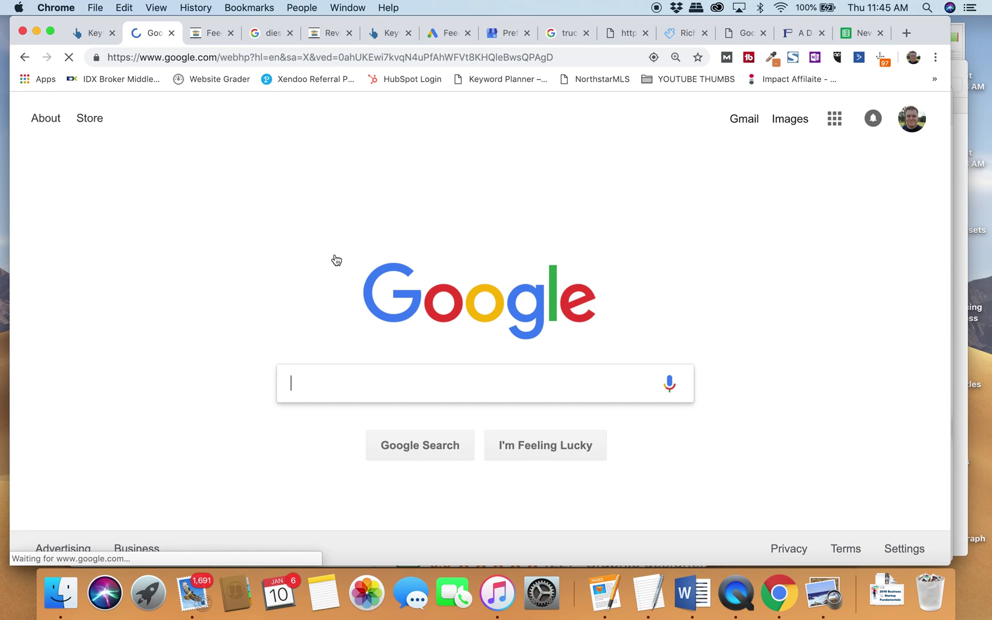
pyautogui.click(453, 392)
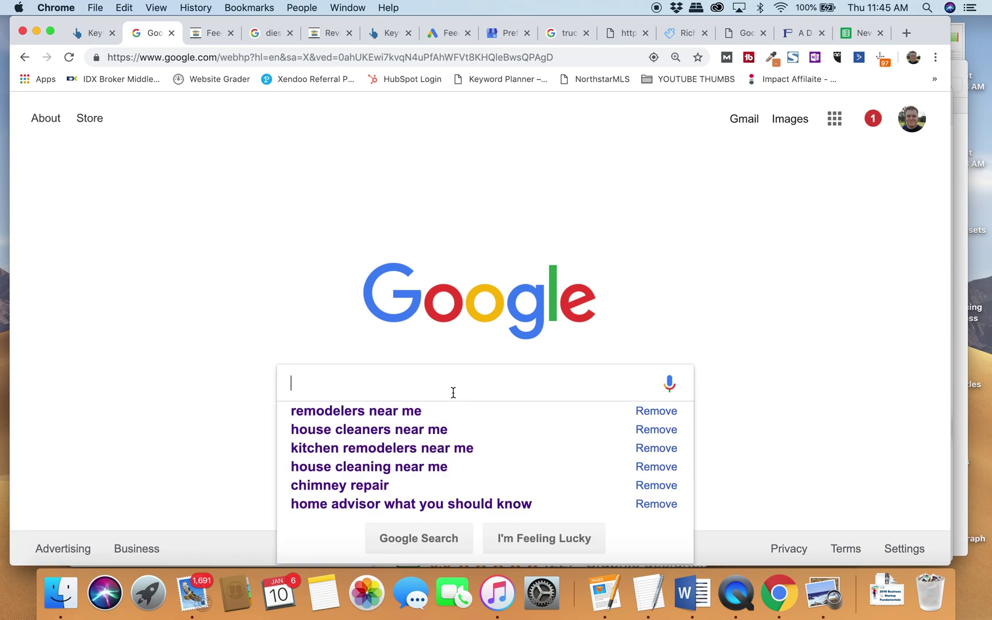
pyautogui.click(153, 308)
pyautogui.click(356, 380)
# Switch to the "graphic design companies" screenshot in Preview, widen its window, and outline the address line under the Neon Lizard Creative ad.
pyautogui.click(825, 593)
pyautogui.scroll(5, 460, 220)
pyautogui.hscroll(-1, 460, 220)
pyautogui.scroll(-2, 460, 225)
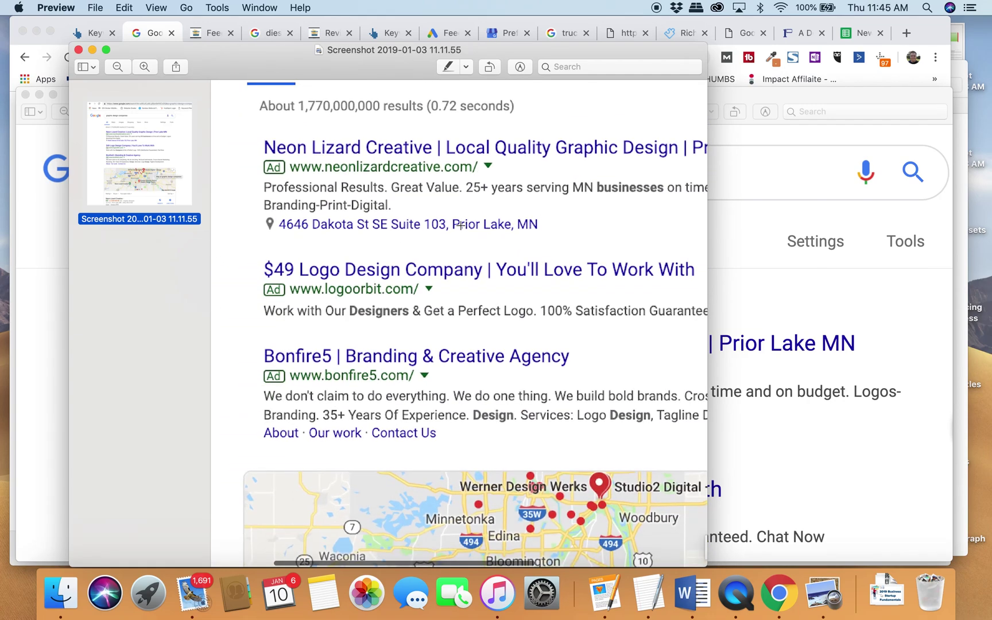
pyautogui.click(711, 172)
pyautogui.click(323, 60)
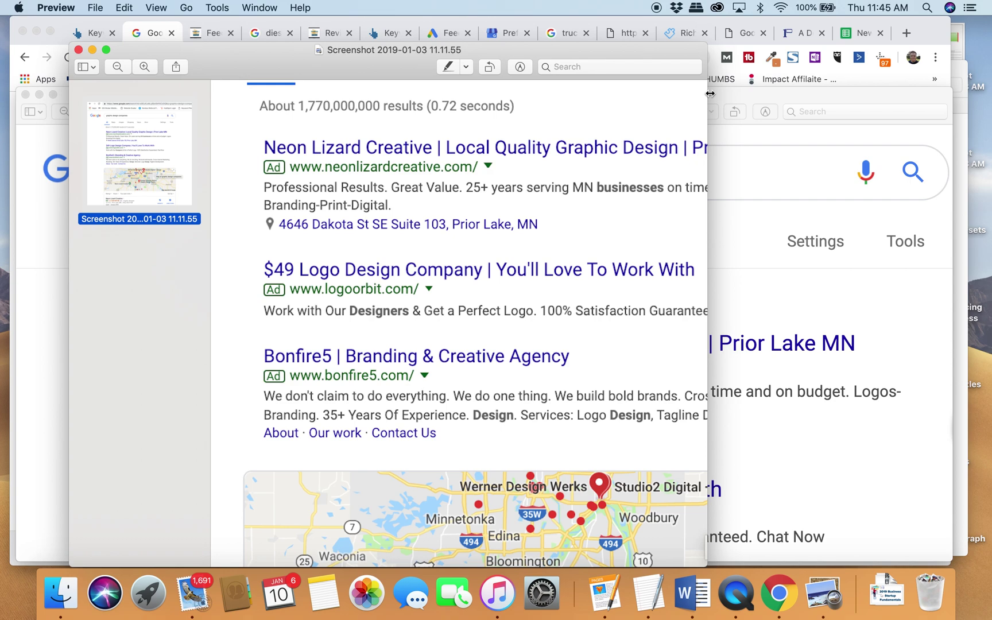
pyautogui.moveTo(710, 93); pyautogui.dragTo(952, 93)
pyautogui.scroll(2, 764, 207)
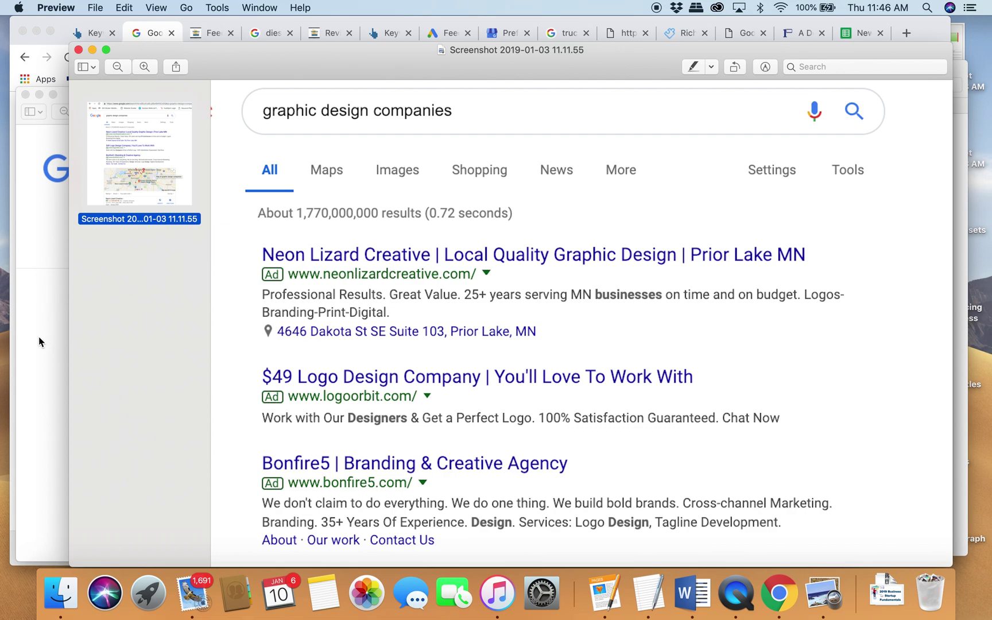
pyautogui.moveTo(251, 303); pyautogui.dragTo(551, 349)
# Switch back to Chrome's Google Ads page and go from the keyword plan to the account overview.
pyautogui.press('super+Tab')
pyautogui.click(440, 34)
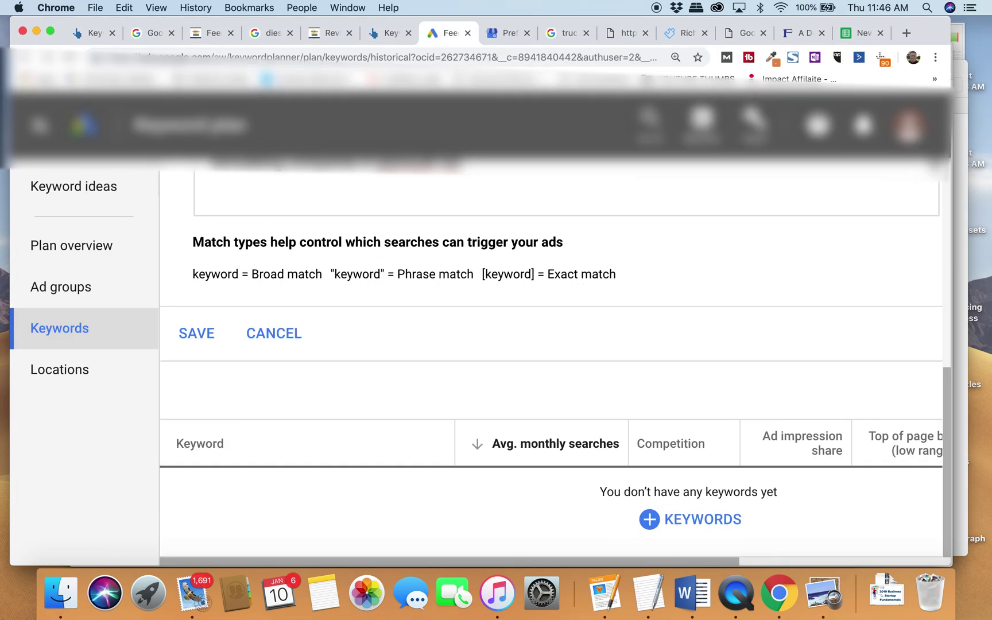
pyautogui.click(39, 126)
pyautogui.click(39, 126)
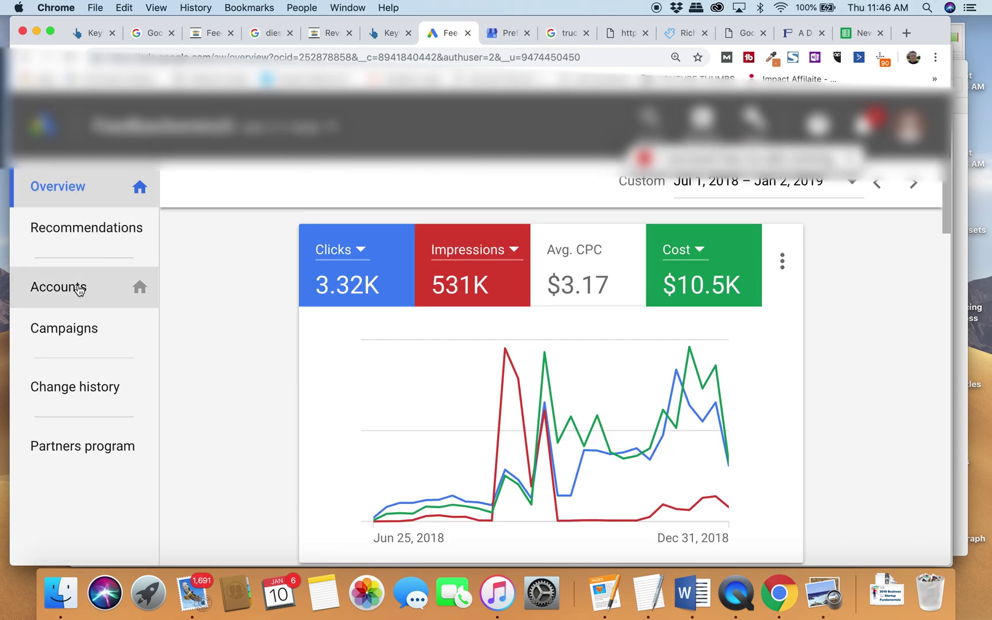
# Show the list of enabled campaigns and open the BRIGHT FLEET HEABY TRUCK campaign.
pyautogui.click(80, 300)
pyautogui.click(77, 327)
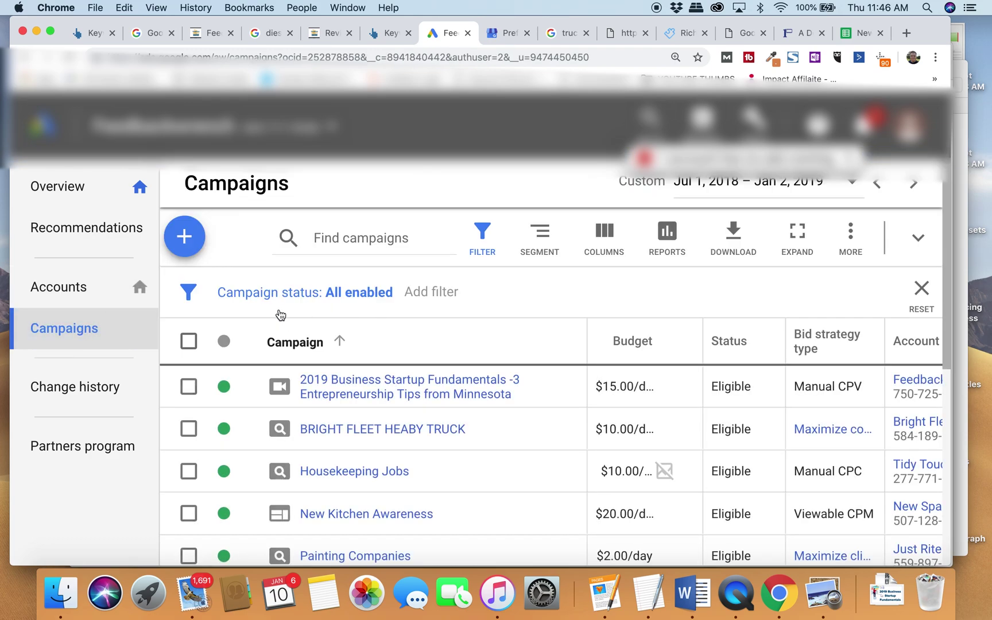
pyautogui.scroll(-10, 298, 349)
pyautogui.scroll(5, 417, 441)
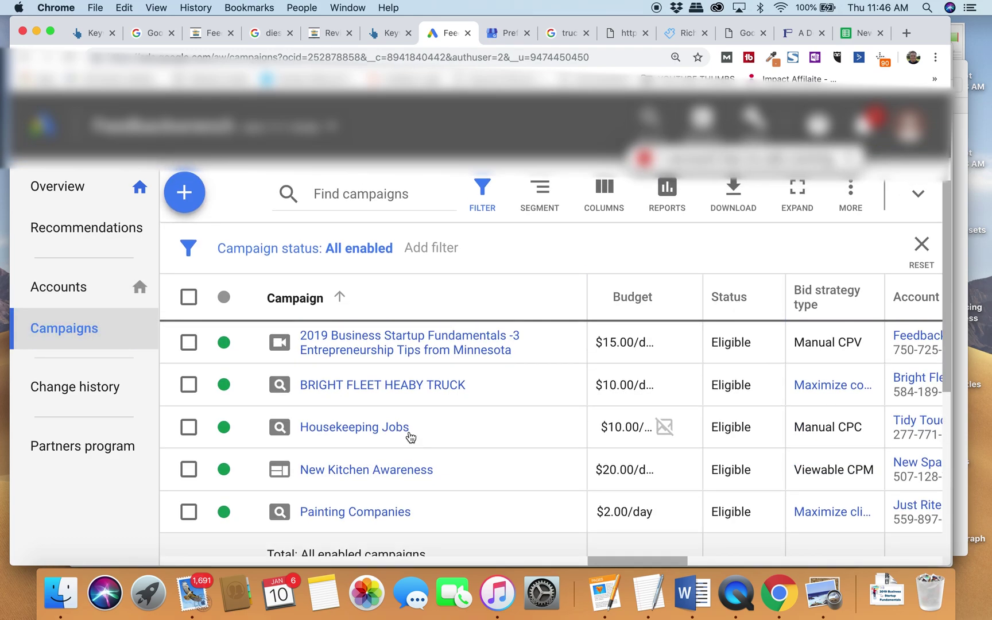
pyautogui.click(419, 385)
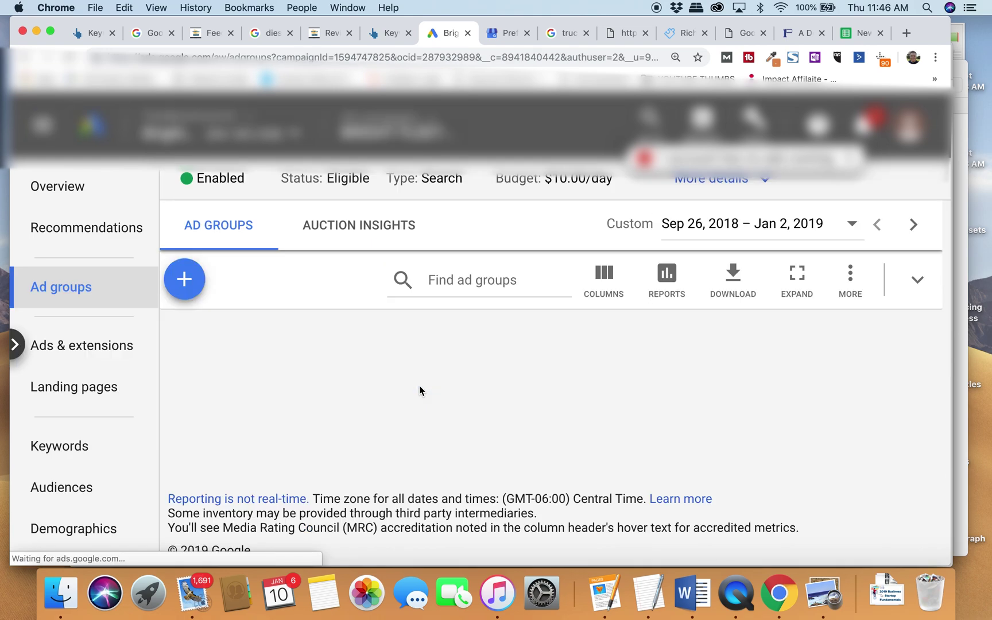
# Go to the campaign's ads and view its existing ad extensions.
pyautogui.moveTo(472, 381)
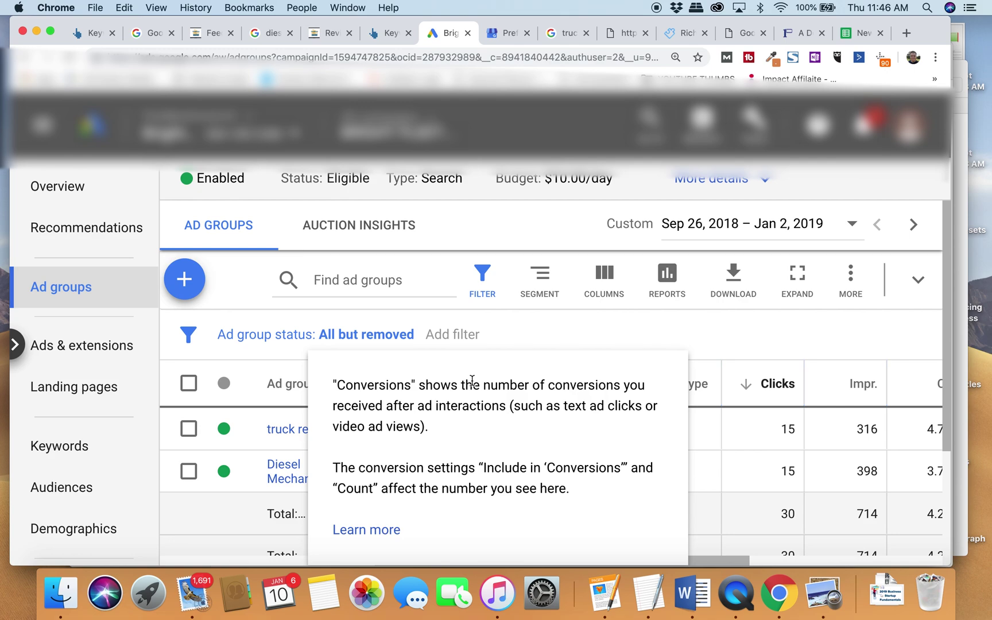
pyautogui.click(549, 328)
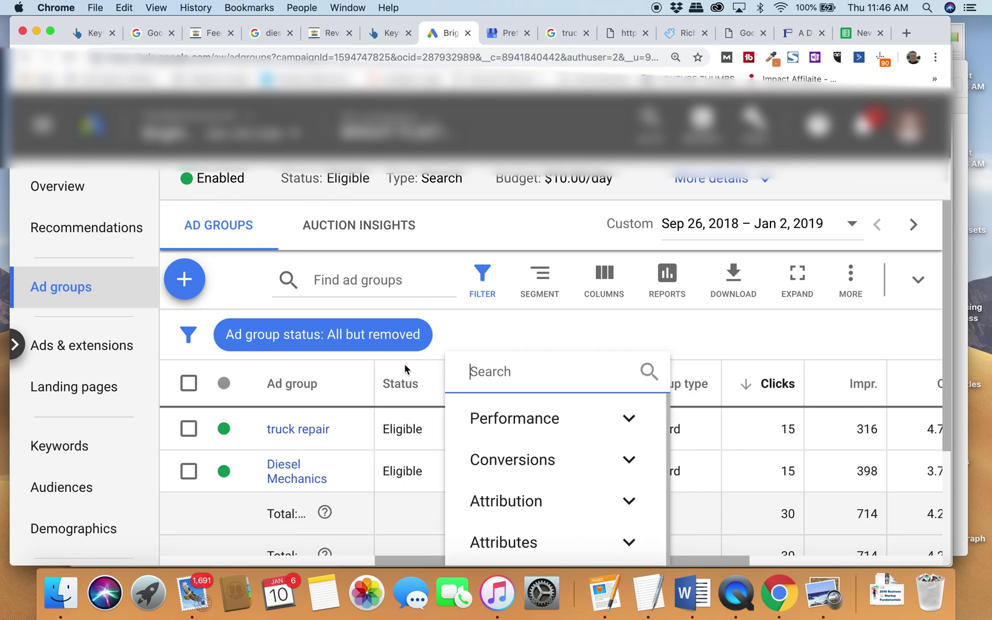
pyautogui.click(88, 344)
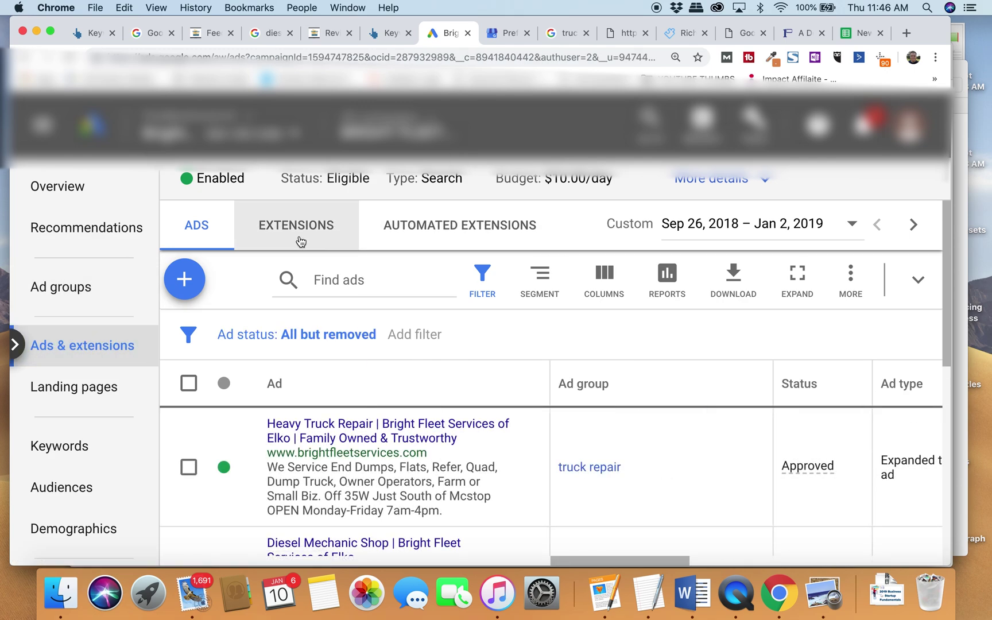
pyautogui.click(300, 240)
pyautogui.scroll(-7, 467, 322)
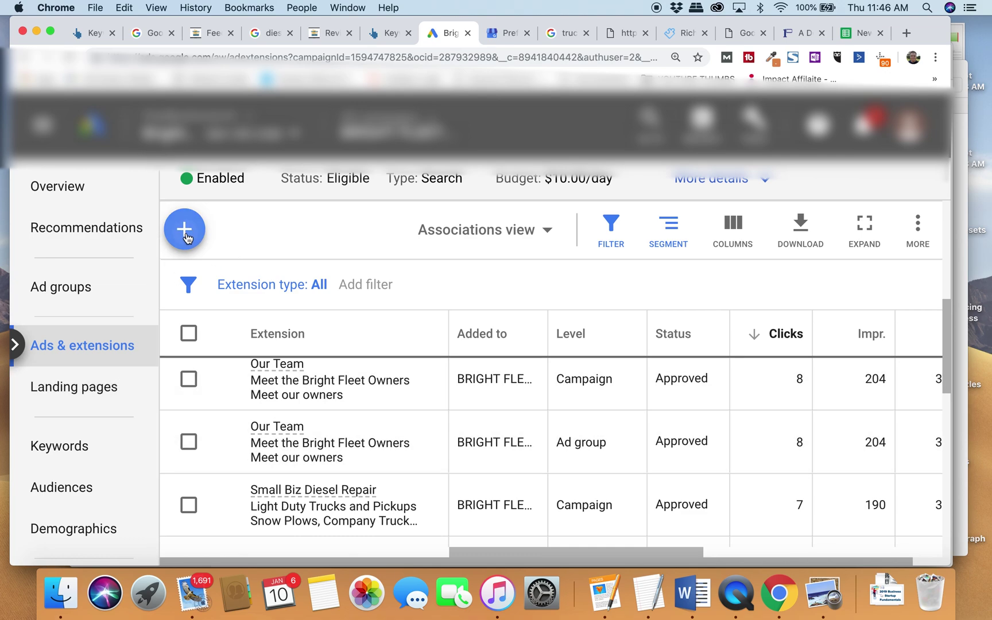
# Browse the available extension types, open a new location extension for the campaign, and review its location options.
pyautogui.click(184, 231)
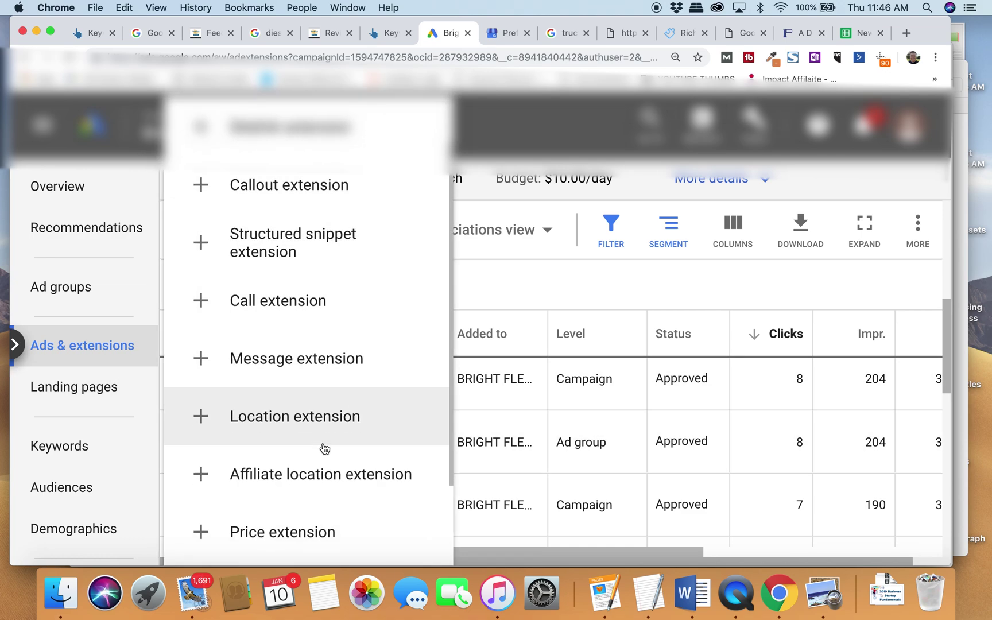
pyautogui.scroll(2, 324, 448)
pyautogui.scroll(-5, 311, 496)
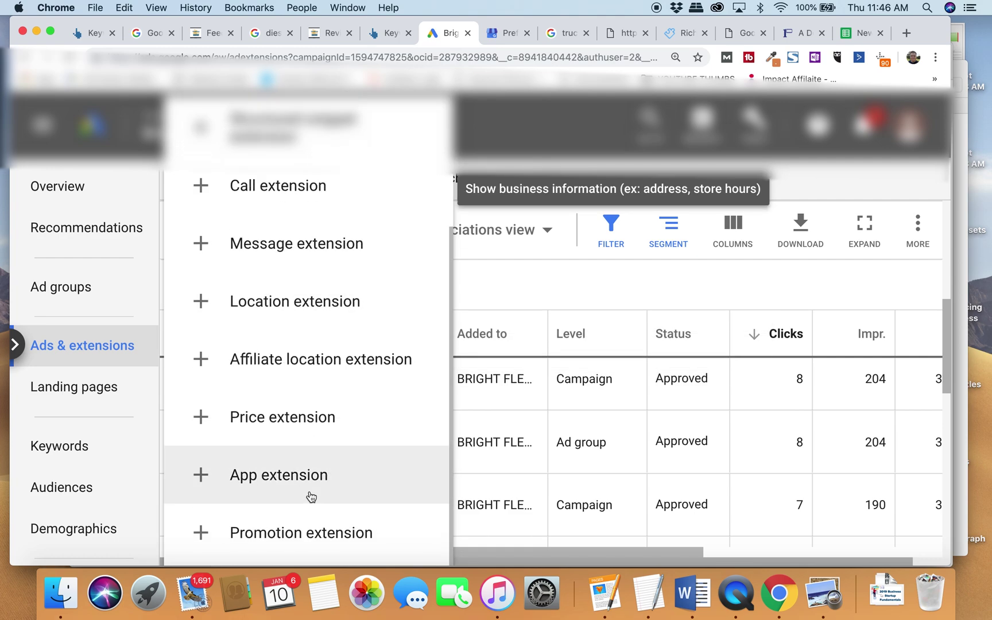
pyautogui.click(295, 311)
pyautogui.scroll(-9, 507, 369)
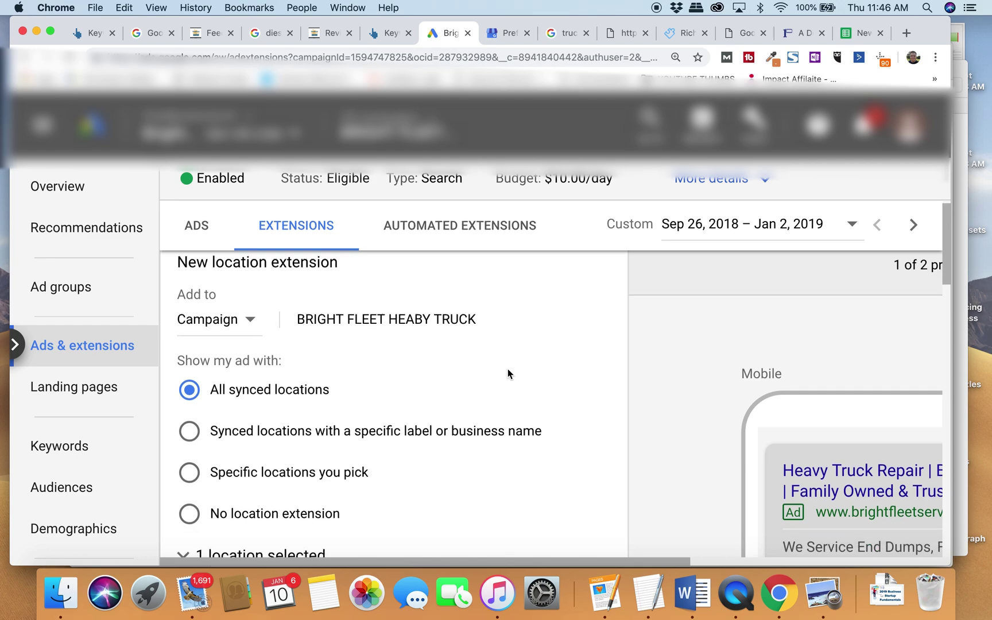
pyautogui.scroll(6, 475, 405)
pyautogui.scroll(-1, 474, 405)
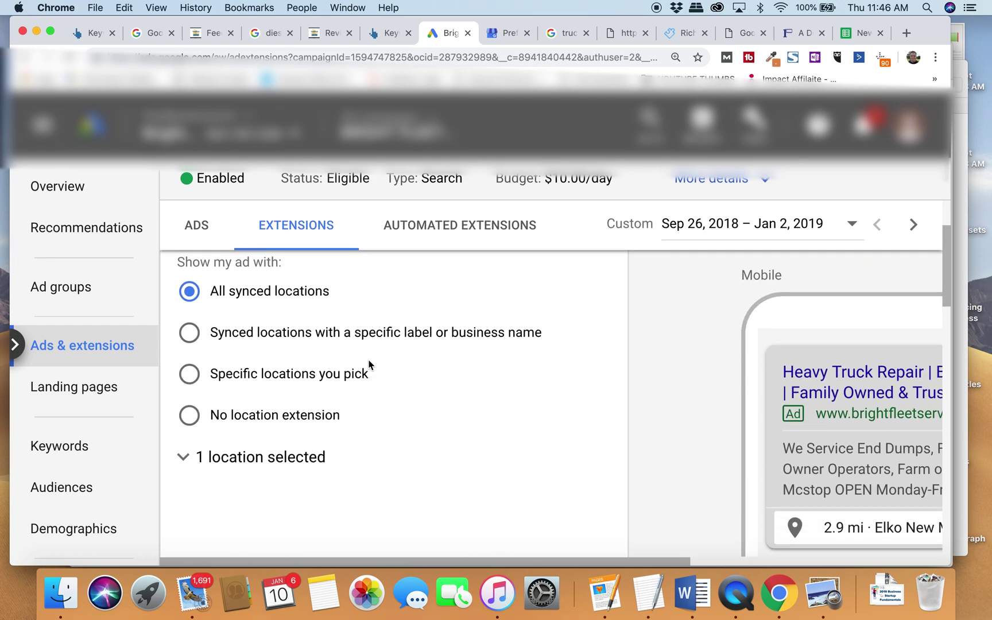
pyautogui.scroll(3, 462, 336)
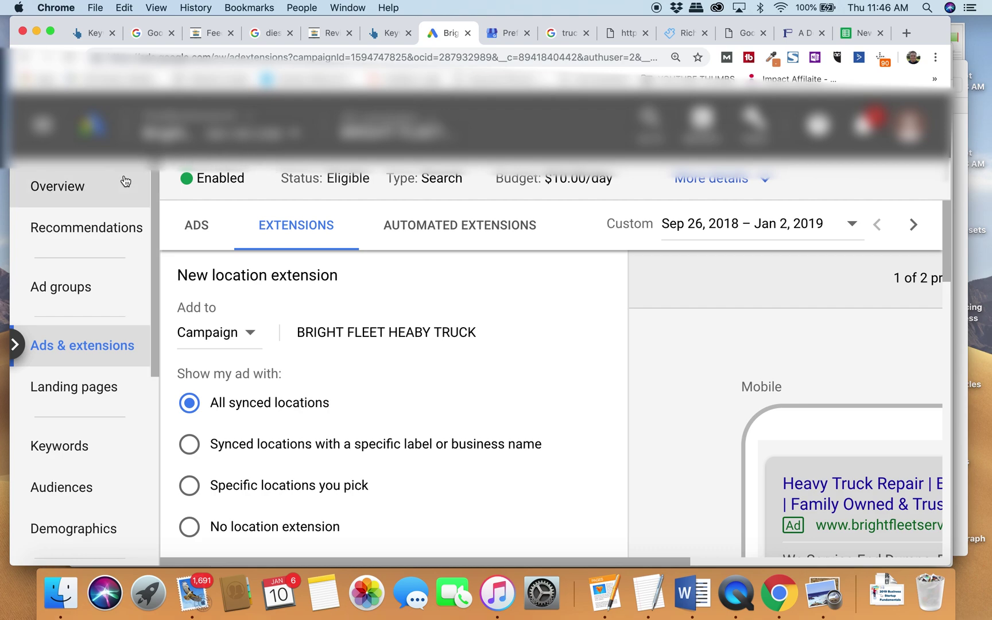
# Bring up the account tools list, switch to the "diesel repair near me" search results, and view the map listings.
pyautogui.click(752, 121)
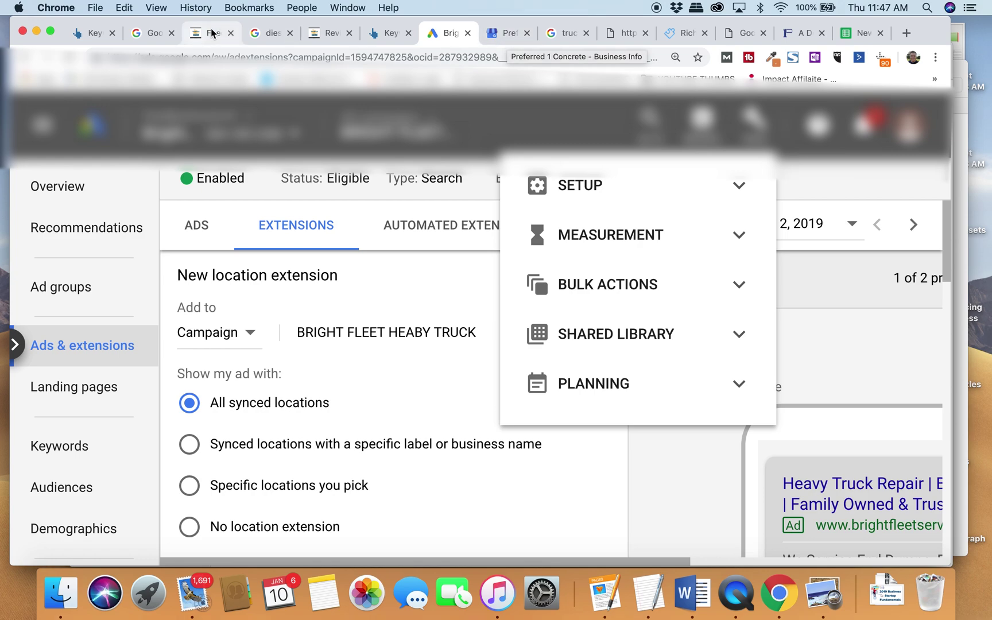
pyautogui.click(268, 36)
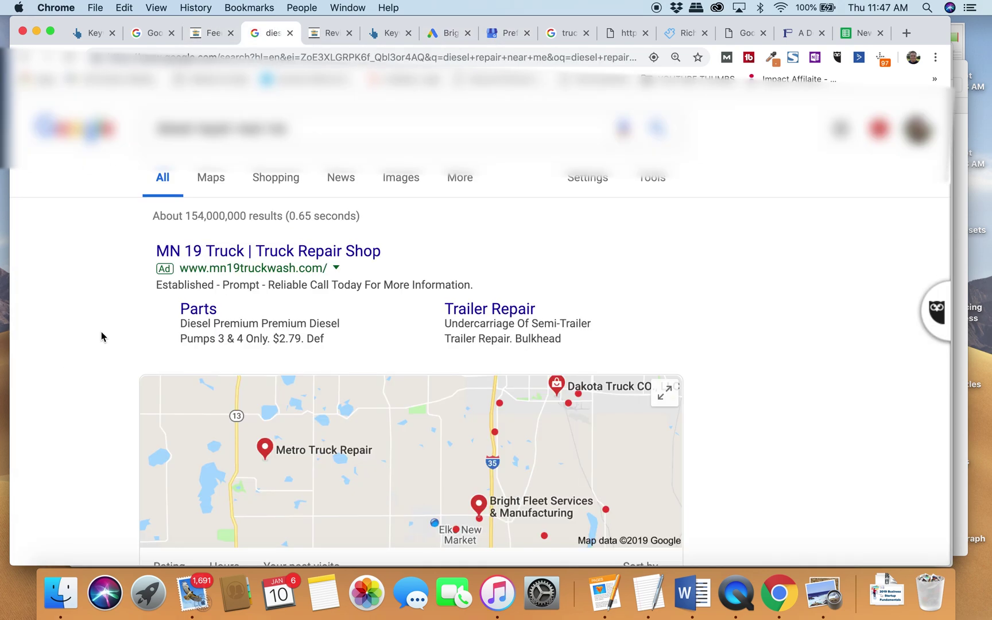
pyautogui.scroll(-6, 100, 337)
# From the Google home page, rerun the recent search "house cleaners near me" and open the Tidy Touch Twin Cities House Cleaning Services map listing.
pyautogui.press('super+2')
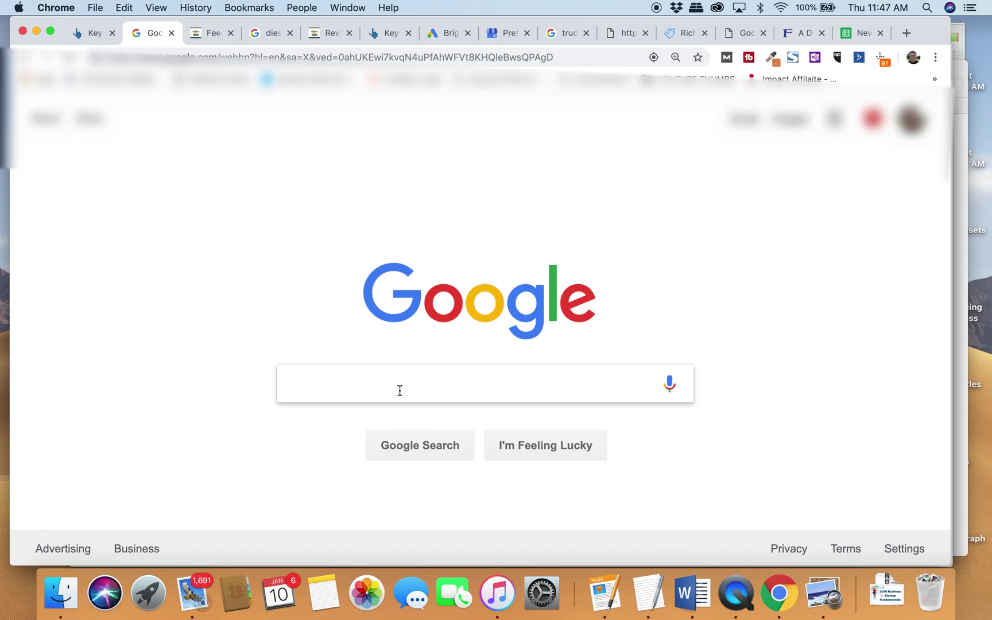
pyautogui.click(401, 386)
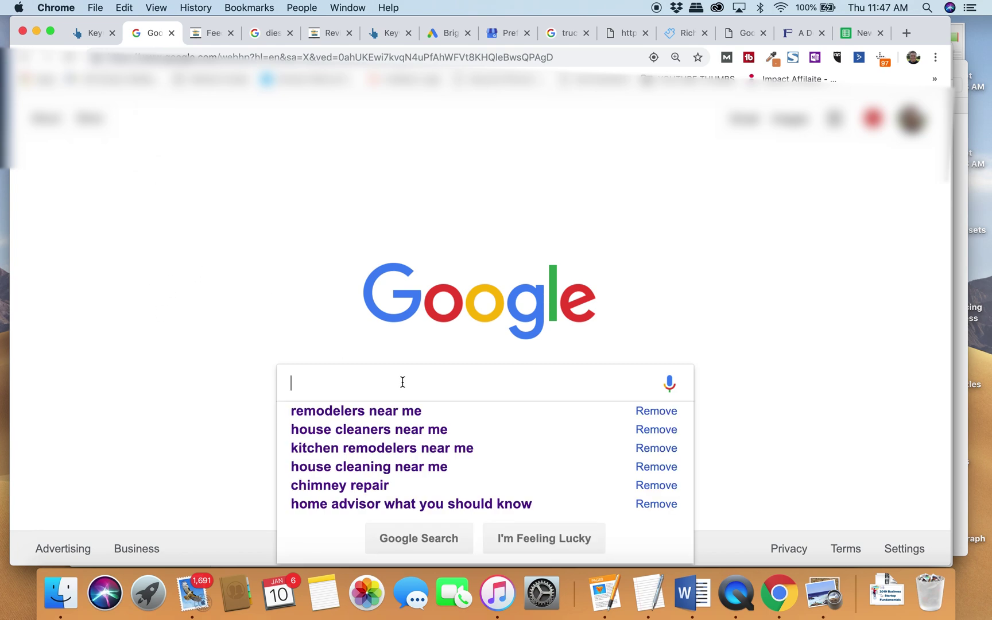
pyautogui.click(398, 431)
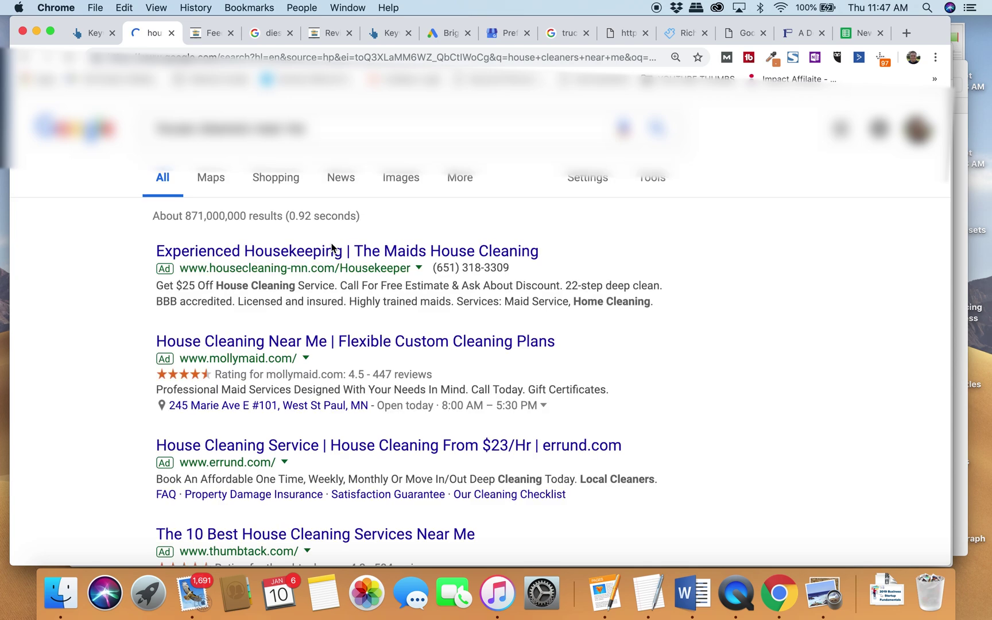
pyautogui.scroll(-6, 445, 367)
pyautogui.scroll(-2, 447, 362)
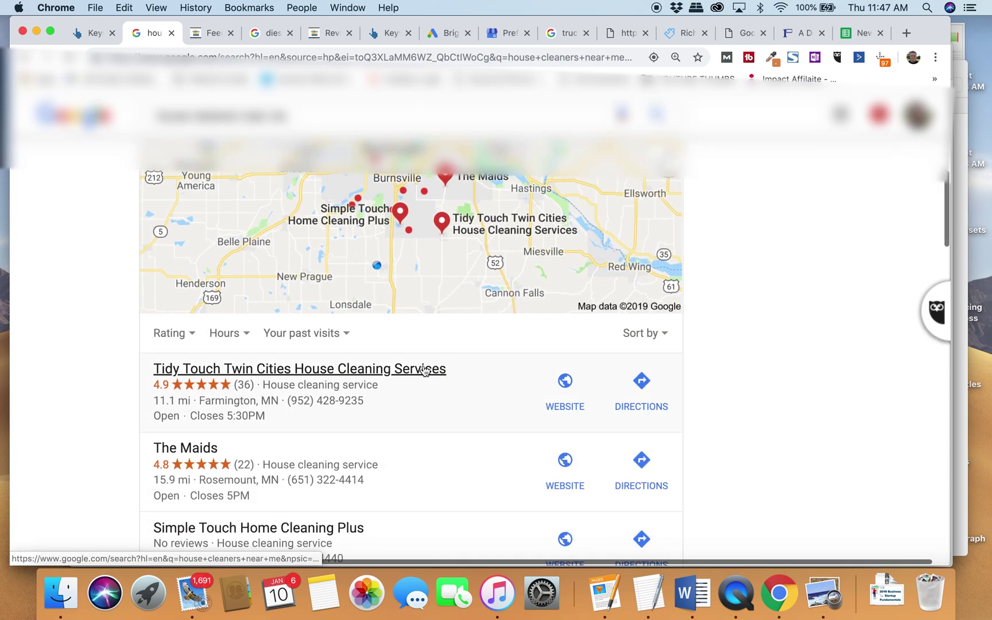
pyautogui.click(397, 417)
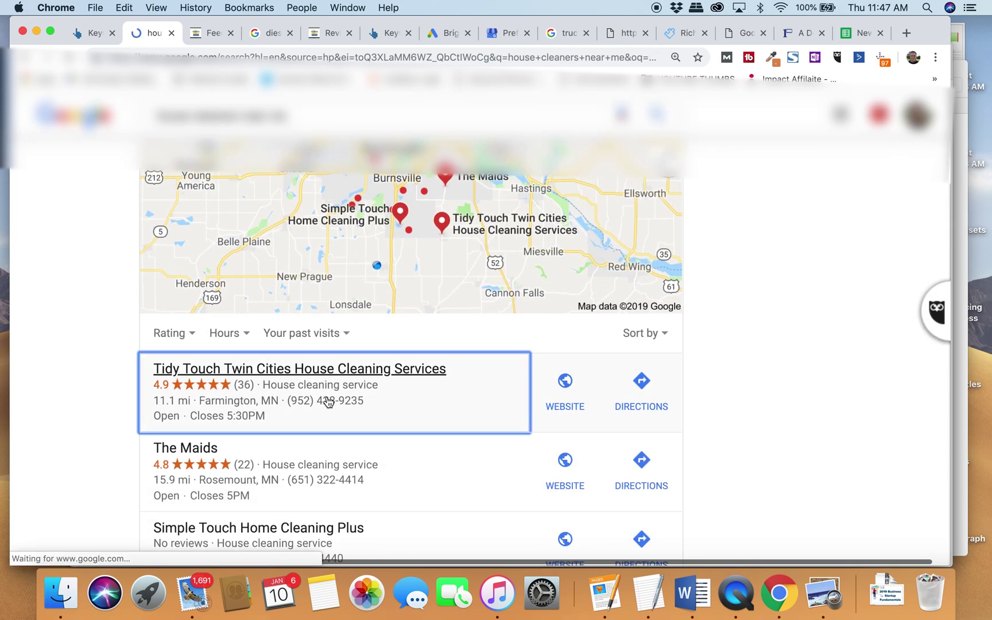